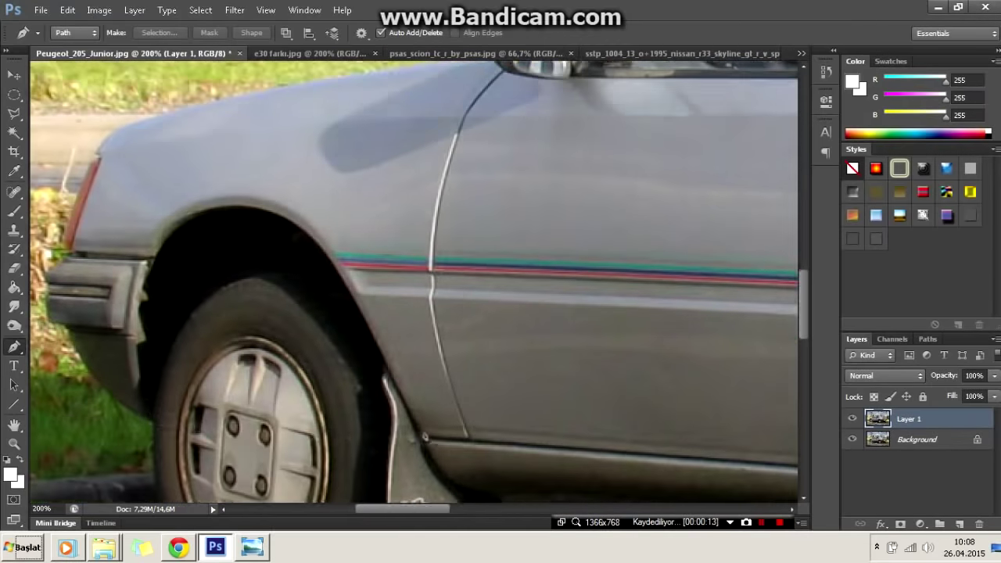
# - Place pen anchor points along the sill and up around the rear wheel arch
pyautogui.scroll(-2, 376, 313)
pyautogui.click(376, 278)
pyautogui.hscroll(5, 582, 427)
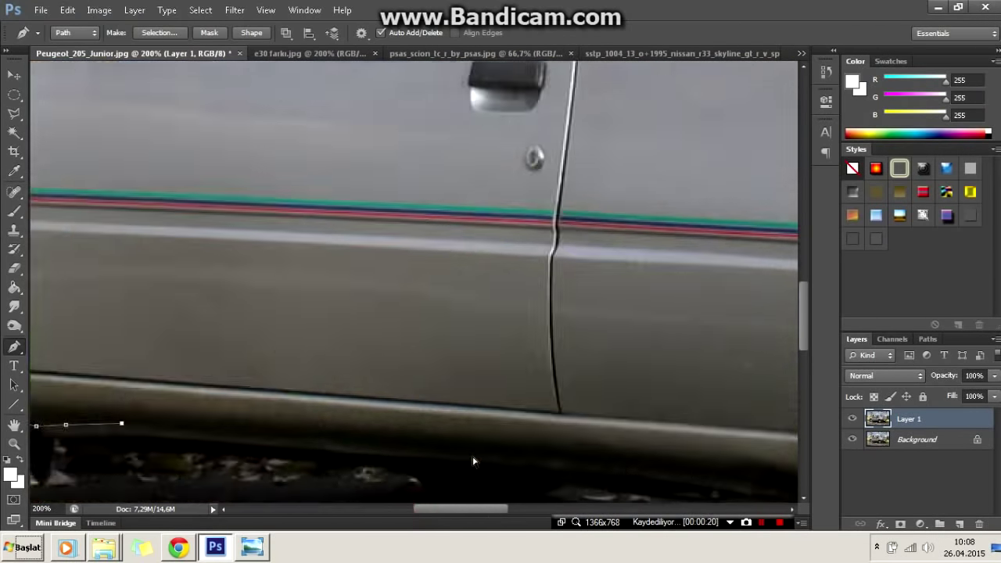
pyautogui.hotkey('ctrl', '-')
pyautogui.click(623, 381)
pyautogui.hotkey('ctrl', '+')
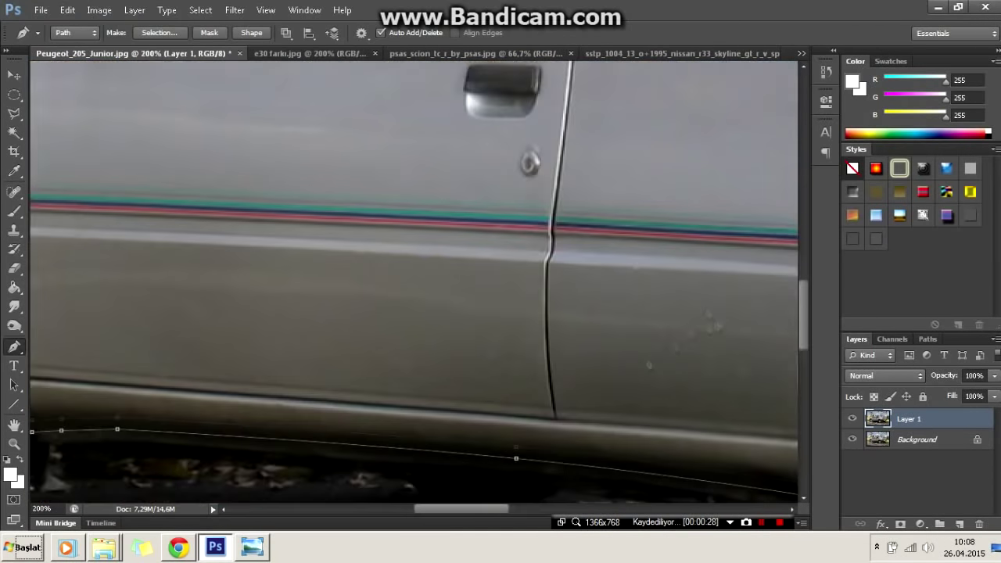
pyautogui.hscroll(5, 469, 313)
pyautogui.click(275, 385)
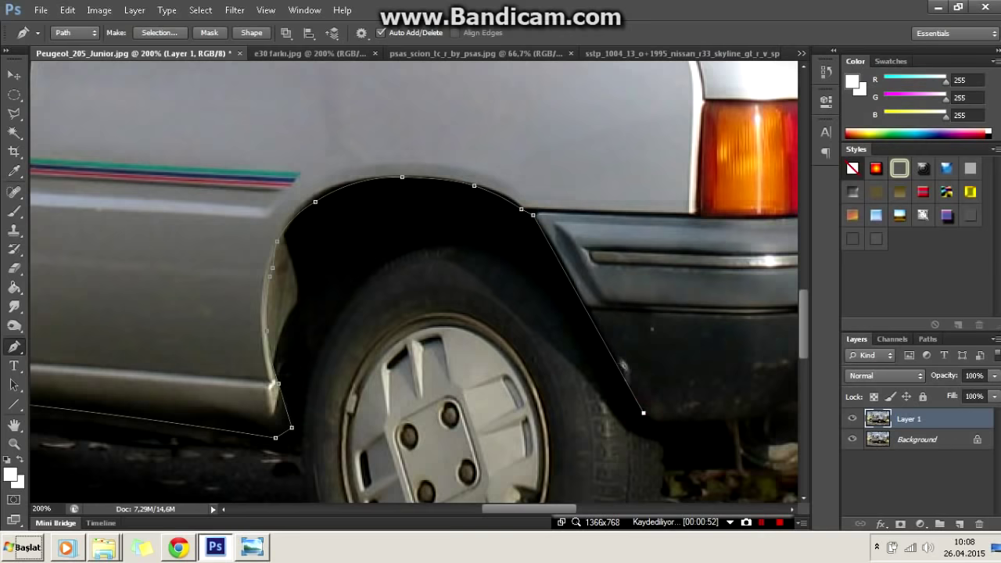
# - Extend the pen path forward around the front wheel arch to complete the outline
pyautogui.hscroll(5, 414, 282)
pyautogui.hotkey('ctrl', '-')
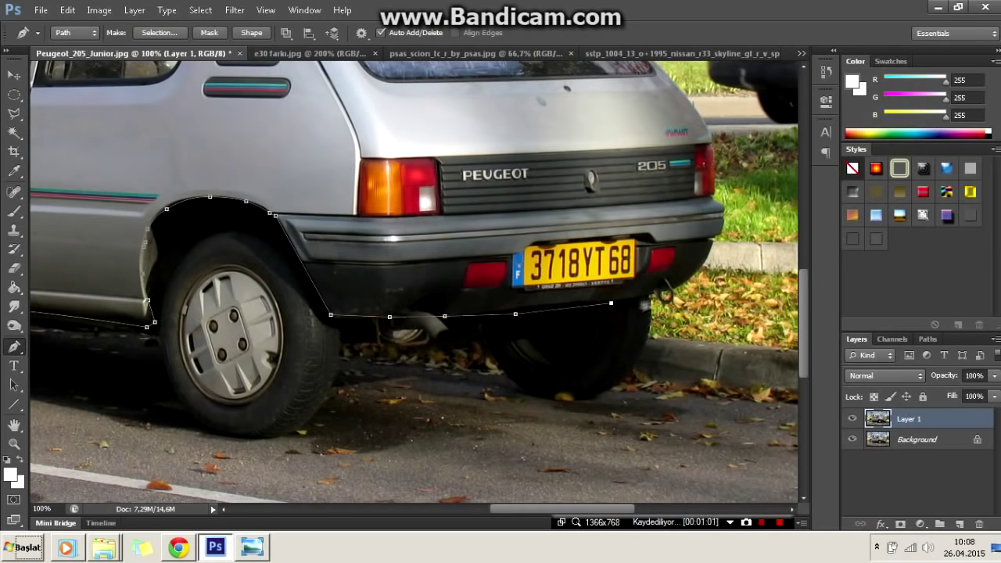
pyautogui.hotkey('ctrl', '-')
pyautogui.hotkey('ctrl', '-')
pyautogui.hotkey('ctrl', '+')
pyautogui.moveTo(548, 509); pyautogui.dragTo(391, 512)
pyautogui.hotkey('ctrl', '+')
pyautogui.hotkey('ctrl', '+')
pyautogui.hotkey('ctrl', '+')
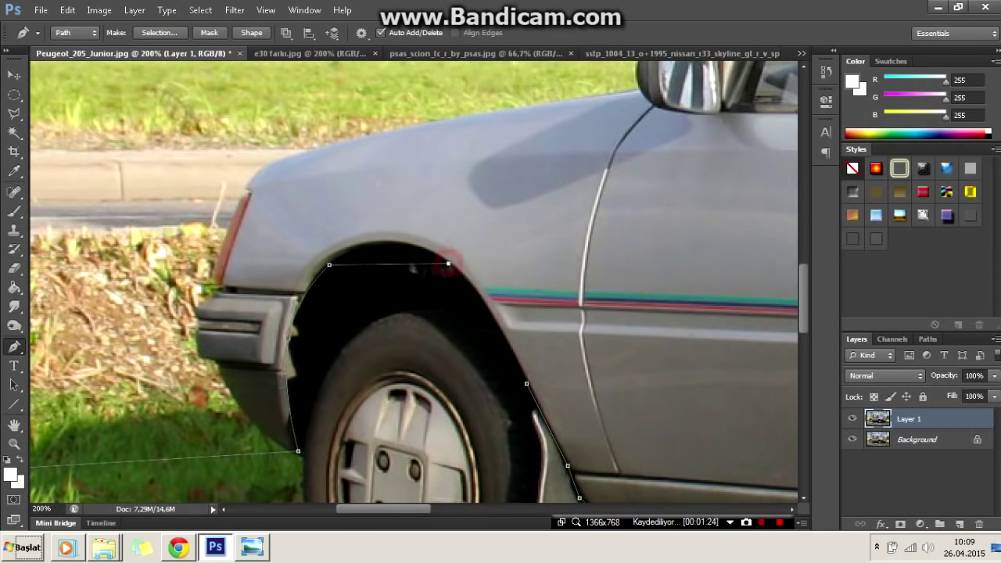
pyautogui.rightClick(533, 348)
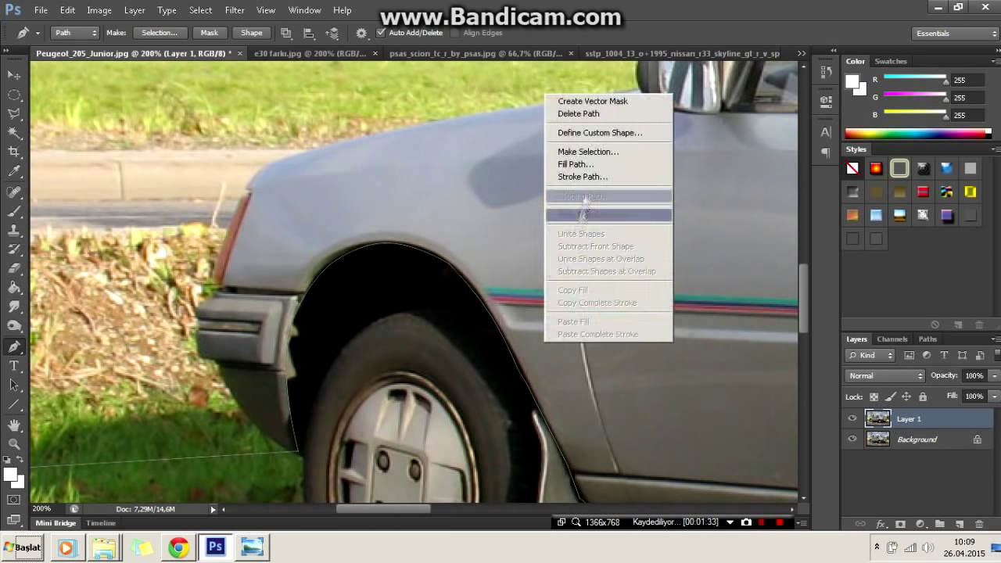
# - Turn the path into a selection and Free Transform the body downward to lower it
pyautogui.click(592, 149)
pyautogui.hotkey('ctrl', '-')
pyautogui.hotkey('ctrl', '-')
pyautogui.hotkey('ctrl', '-')
pyautogui.hotkey('ctrl', '-')
pyautogui.press('l')
pyautogui.rightClick(335, 197)
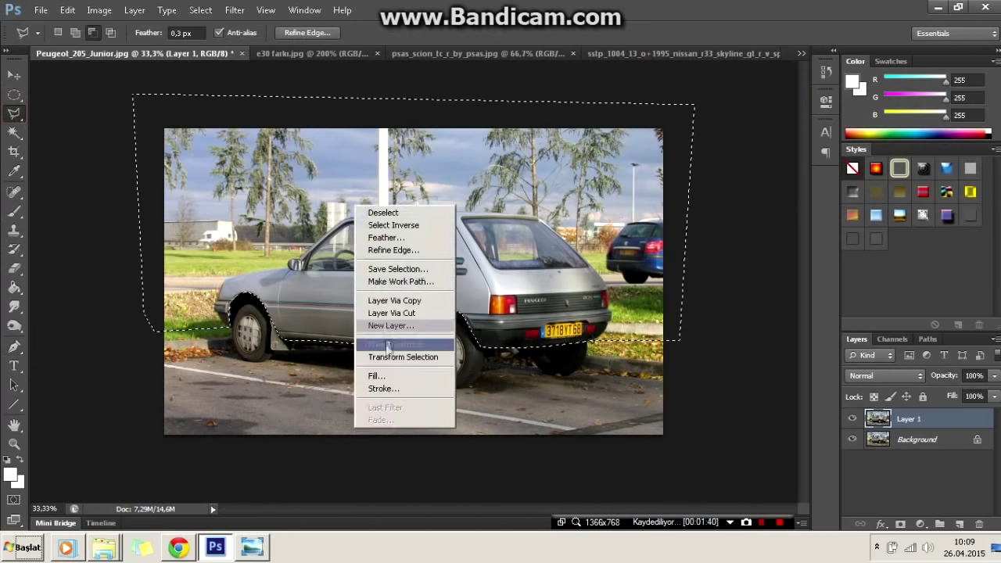
pyautogui.click(380, 341)
pyautogui.moveTo(524, 366); pyautogui.dragTo(524, 385)
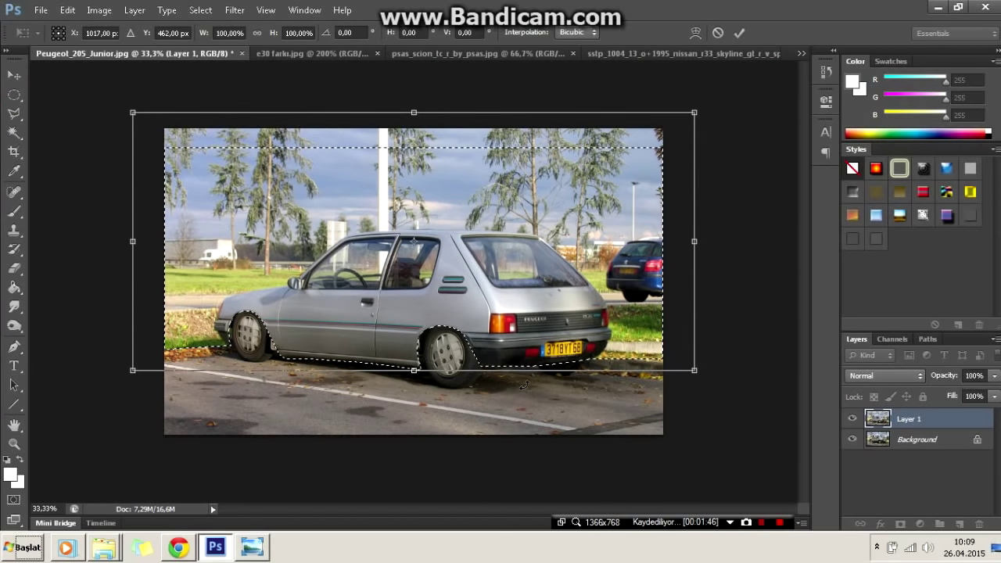
pyautogui.click(738, 33)
# - Deselect the lowered body and zoom in on the car
pyautogui.rightClick(545, 190)
pyautogui.click(563, 199)
pyautogui.hotkey('ctrl', '+')
pyautogui.hotkey('ctrl', '+')
pyautogui.hotkey('ctrl', '+')
pyautogui.hotkey('ctrl', '+')
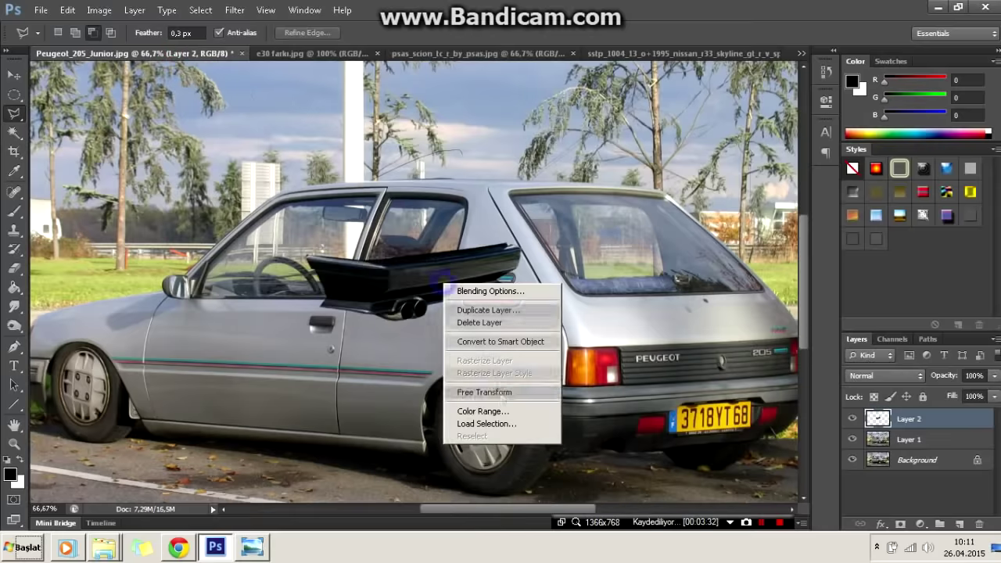
# - Enlarge the black bumper and move it down under the car's rear
pyautogui.click(501, 398)
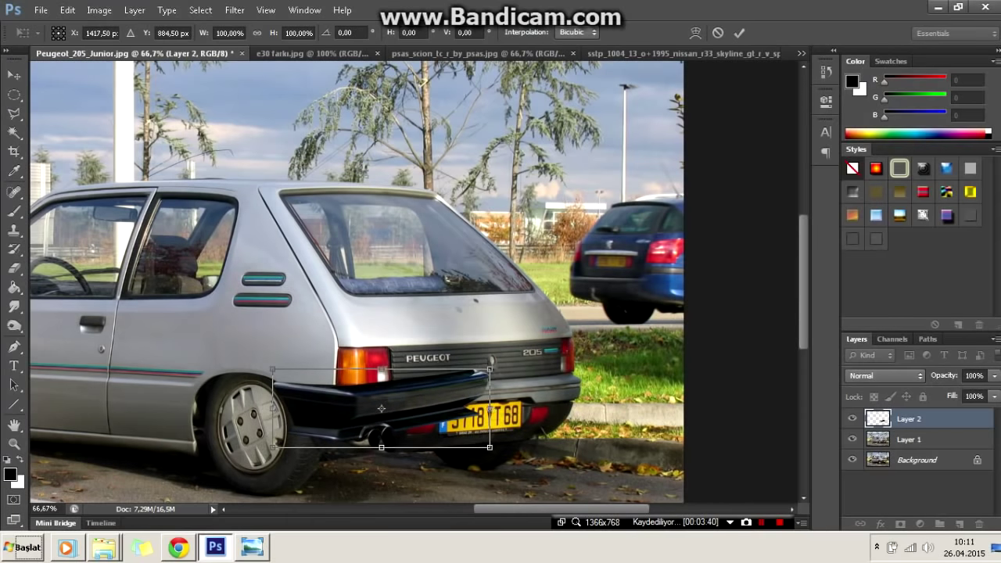
pyautogui.moveTo(489, 447); pyautogui.dragTo(598, 478)
pyautogui.hotkey('ctrl', '+')
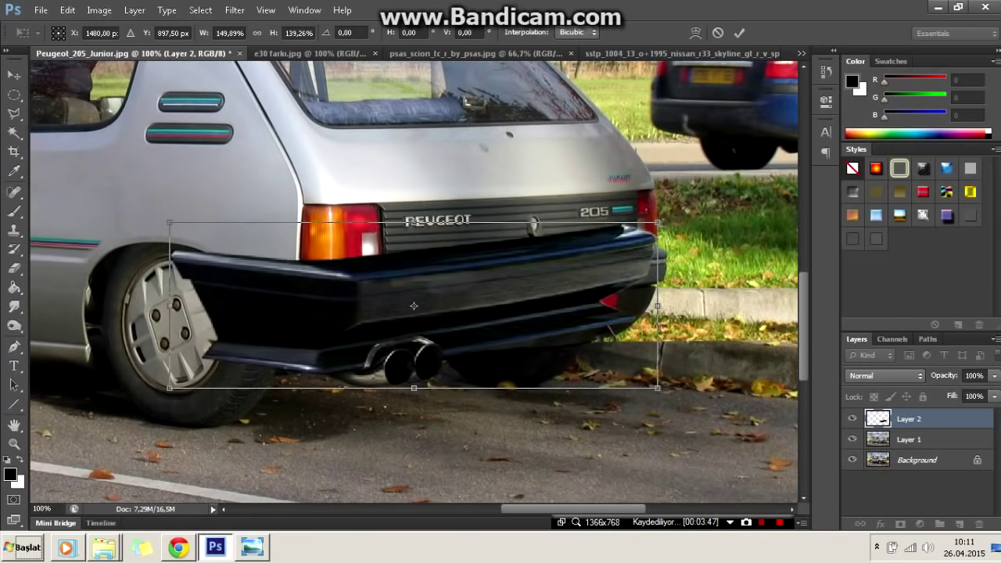
pyautogui.moveTo(546, 280); pyautogui.dragTo(558, 297)
# - Skew the bumper's left end to match the body angle and stretch its bottom slightly
pyautogui.rightClick(287, 288)
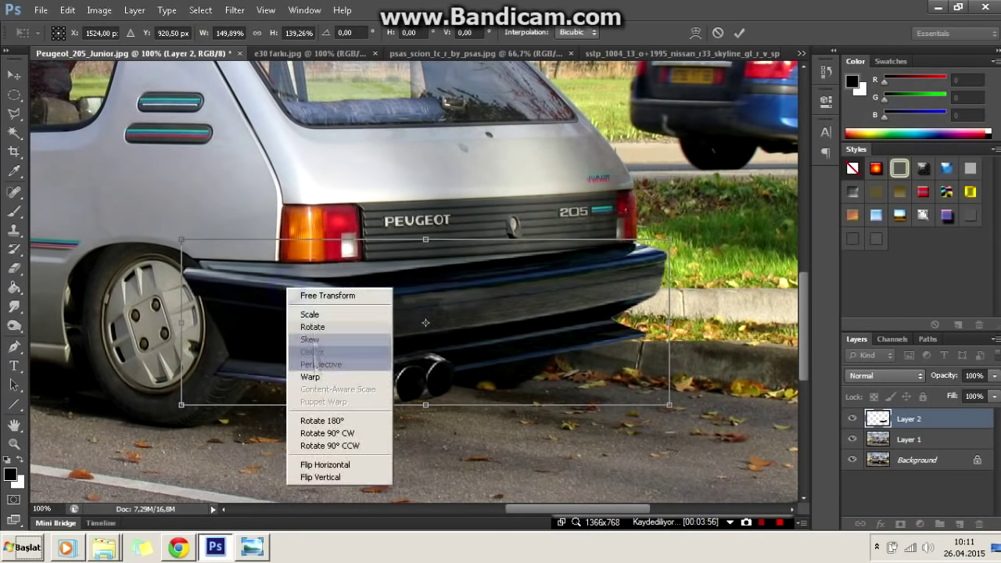
pyautogui.click(310, 338)
pyautogui.moveTo(182, 321); pyautogui.dragTo(174, 293)
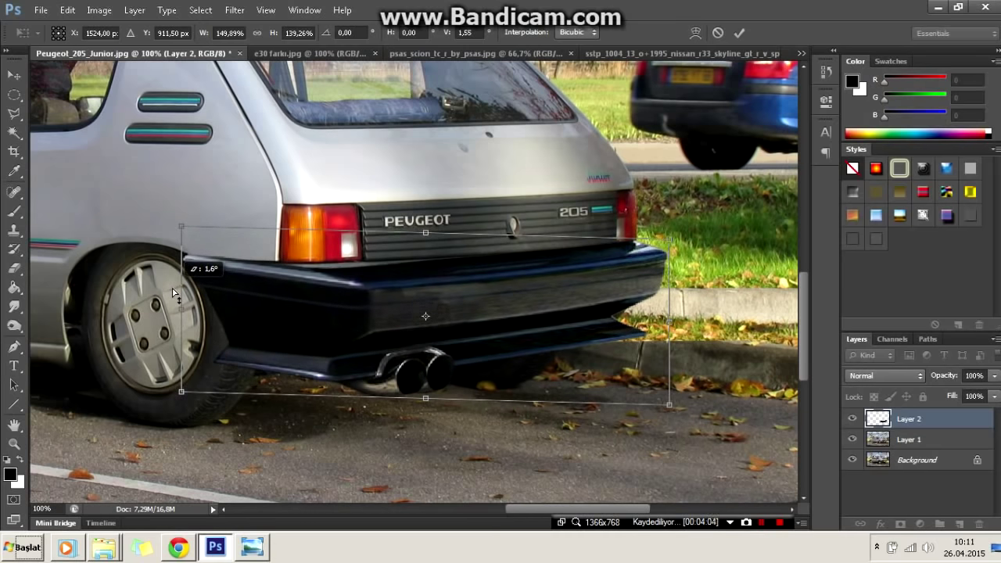
pyautogui.rightClick(333, 273)
pyautogui.click(342, 319)
pyautogui.moveTo(195, 317); pyautogui.dragTo(193, 297)
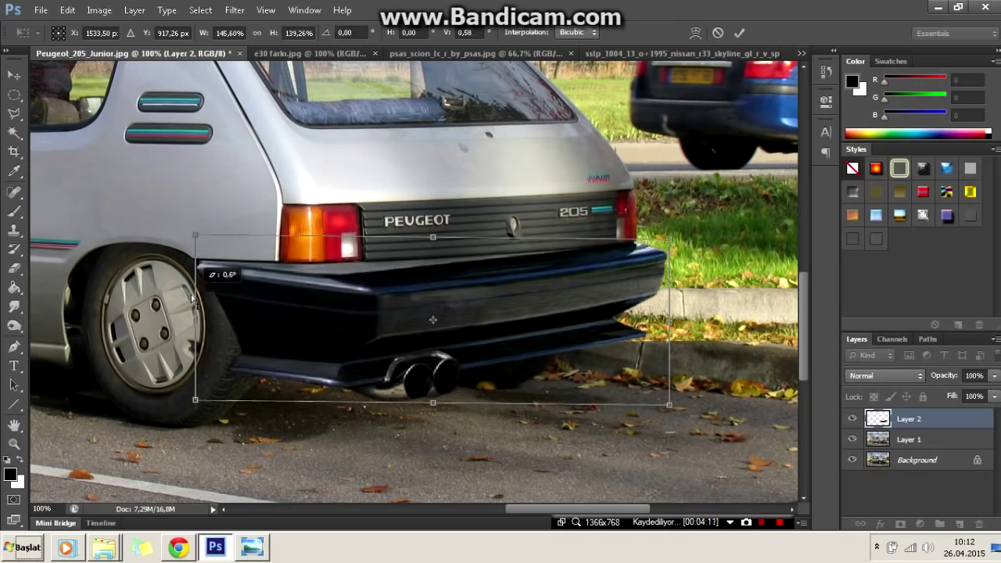
pyautogui.rightClick(432, 135)
pyautogui.click(457, 165)
pyautogui.moveTo(433, 402); pyautogui.dragTo(433, 407)
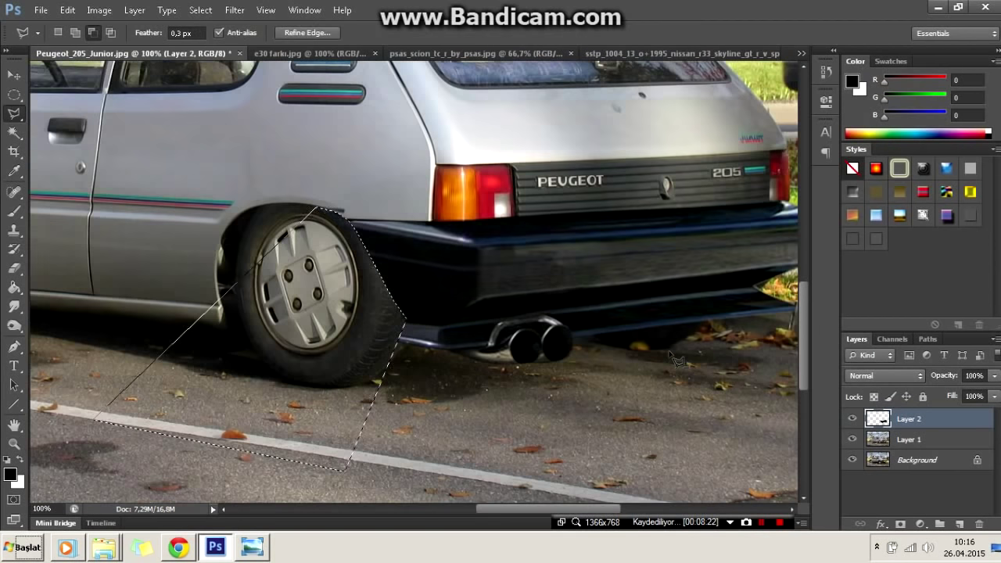
# - Move, stretch and warp the dark flare over the rear wheel arch
pyautogui.click(14, 269)
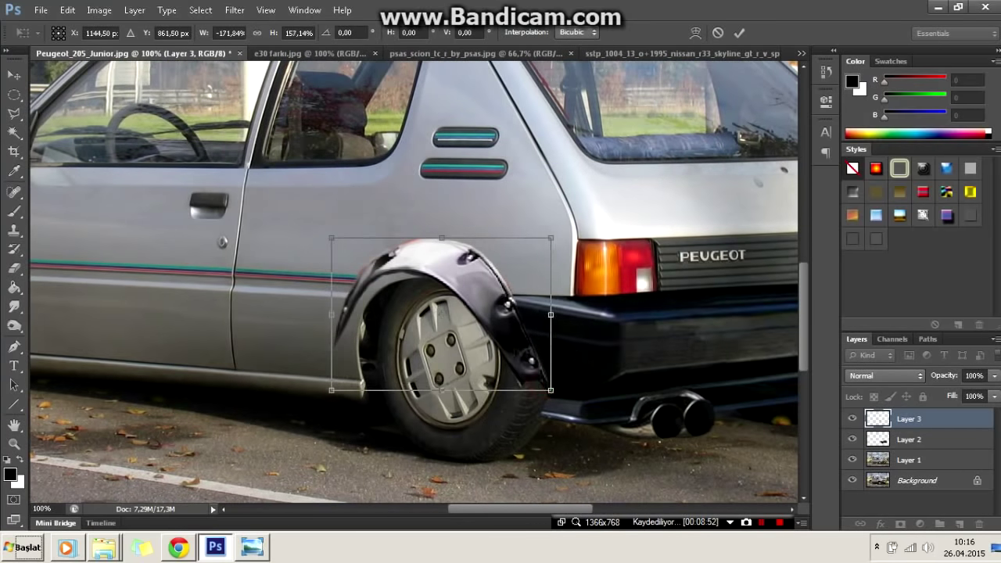
pyautogui.moveTo(448, 278); pyautogui.dragTo(457, 290)
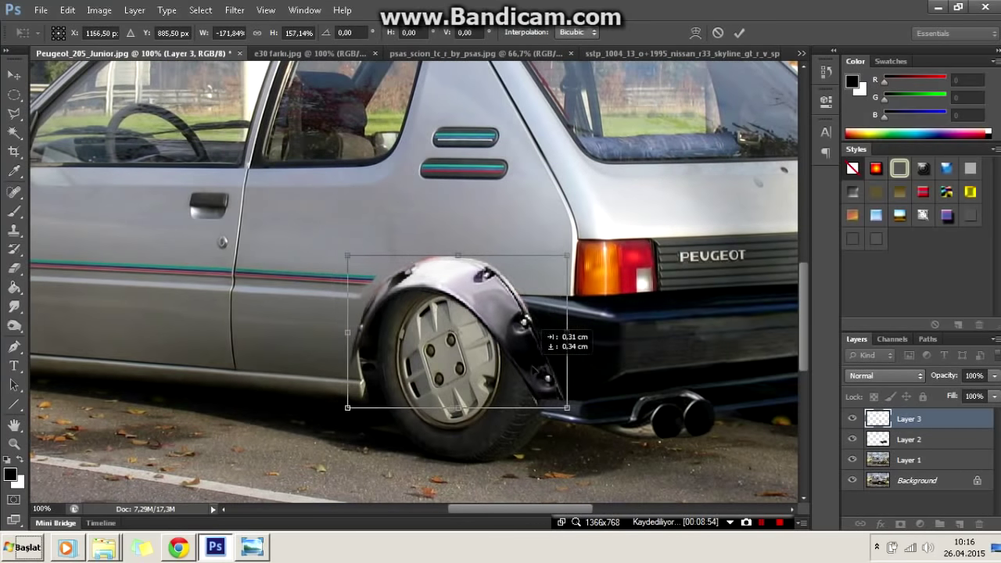
pyautogui.moveTo(451, 250); pyautogui.dragTo(458, 242)
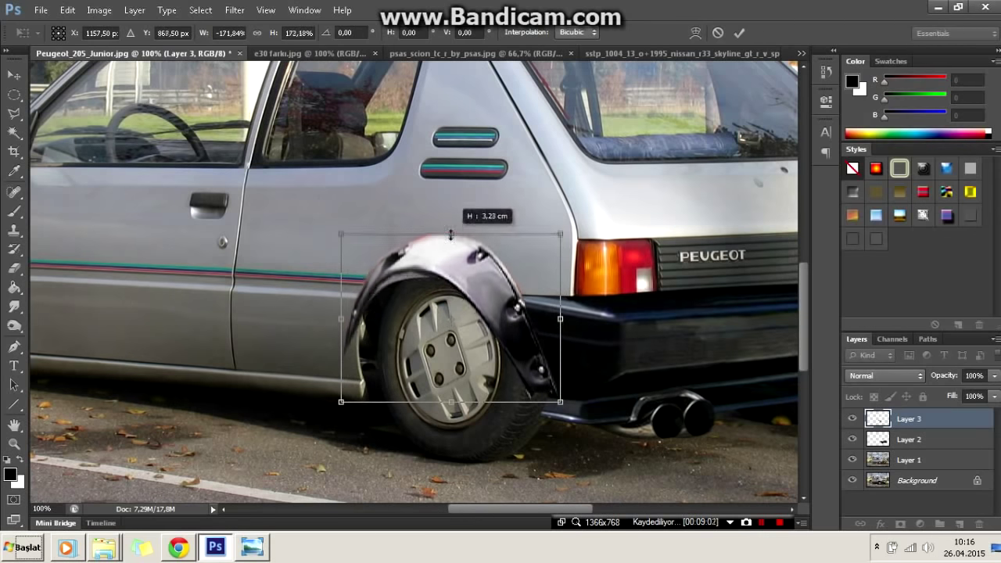
pyautogui.rightClick(425, 297)
pyautogui.click(408, 240)
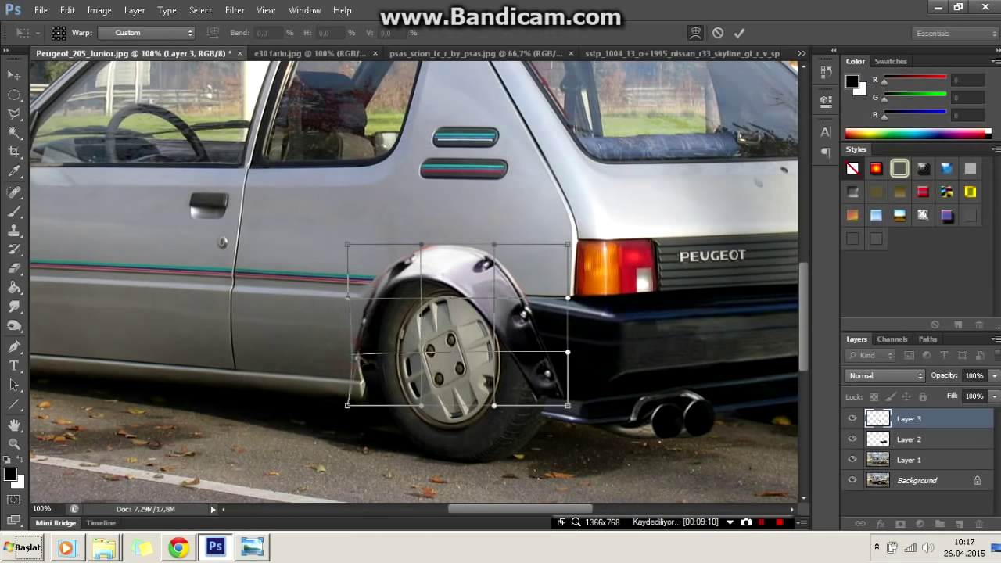
pyautogui.press('Return')
# - Lasso and remove the stray flare area above the rear arch
pyautogui.press('l')
pyautogui.hotkey('ctrl', '+')
pyautogui.hotkey('ctrl', '+')
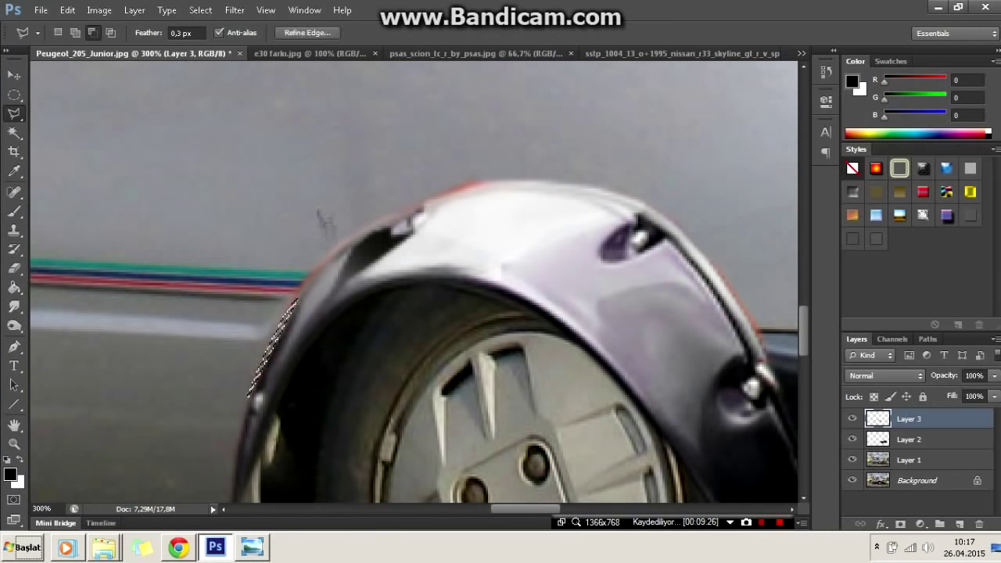
pyautogui.rightClick(329, 129)
pyautogui.press('Escape')
pyautogui.rightClick(586, 88)
pyautogui.press('Escape')
pyautogui.hotkey('ctrl', '-')
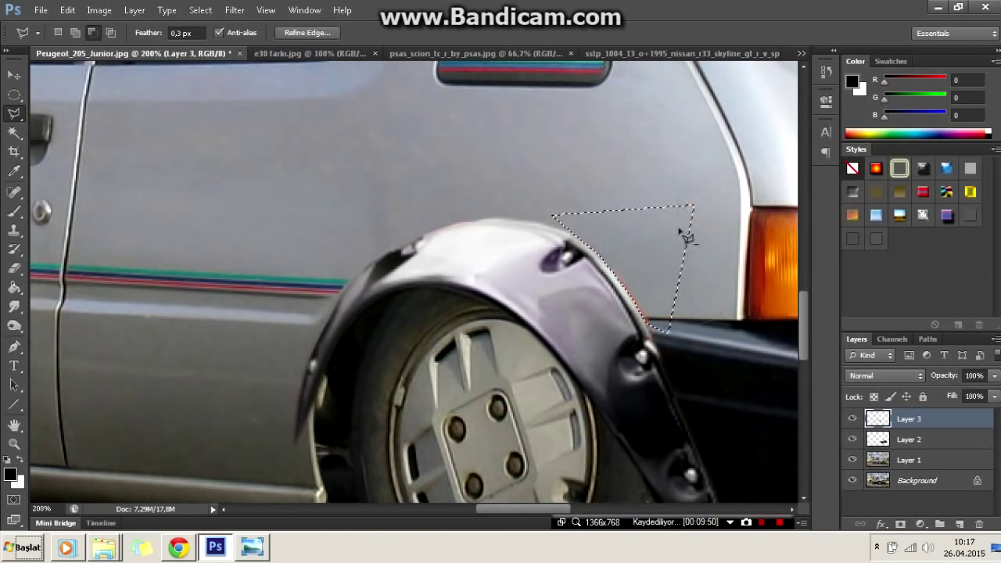
pyautogui.hotkey('ctrl', 'd')
# - Remove the stray piece below the flare and clear the selection
pyautogui.scroll(-2, 646, 152)
pyautogui.scroll(-3, 646, 151)
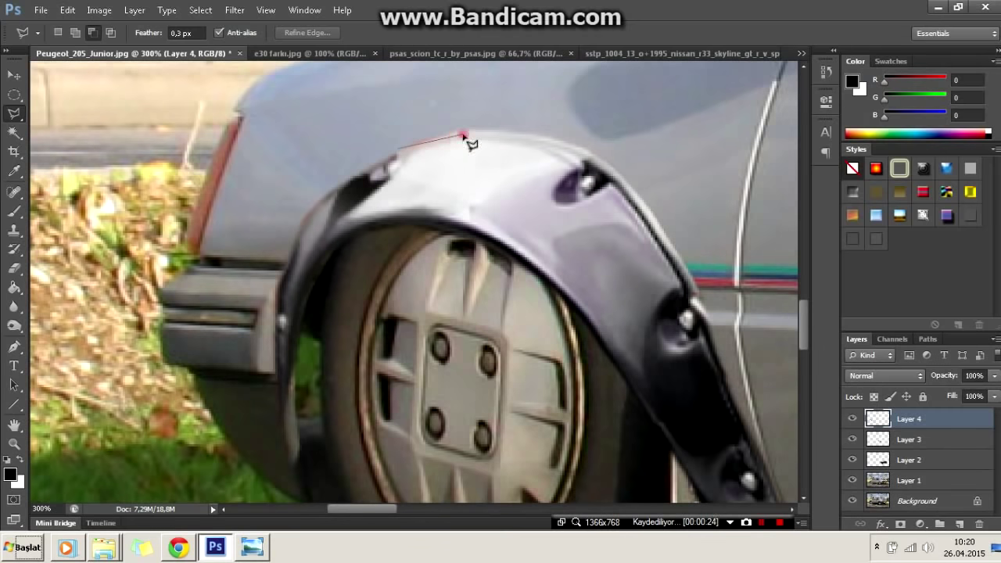
pyautogui.rightClick(568, 89)
pyautogui.press('Escape')
pyautogui.hotkey('ctrl', '-')
pyautogui.hotkey('ctrl', '-')
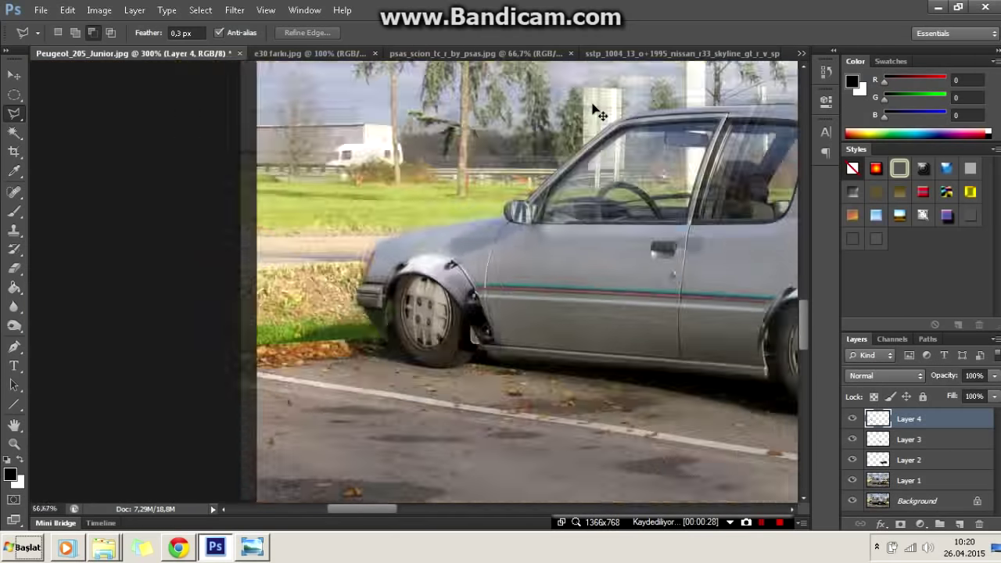
# - Reset the zoom to fit the photo and pan across the car's side
pyautogui.hotkey('ctrl', '0')
pyautogui.hotkey('ctrl', '+')
pyautogui.moveTo(520, 509); pyautogui.dragTo(498, 509)
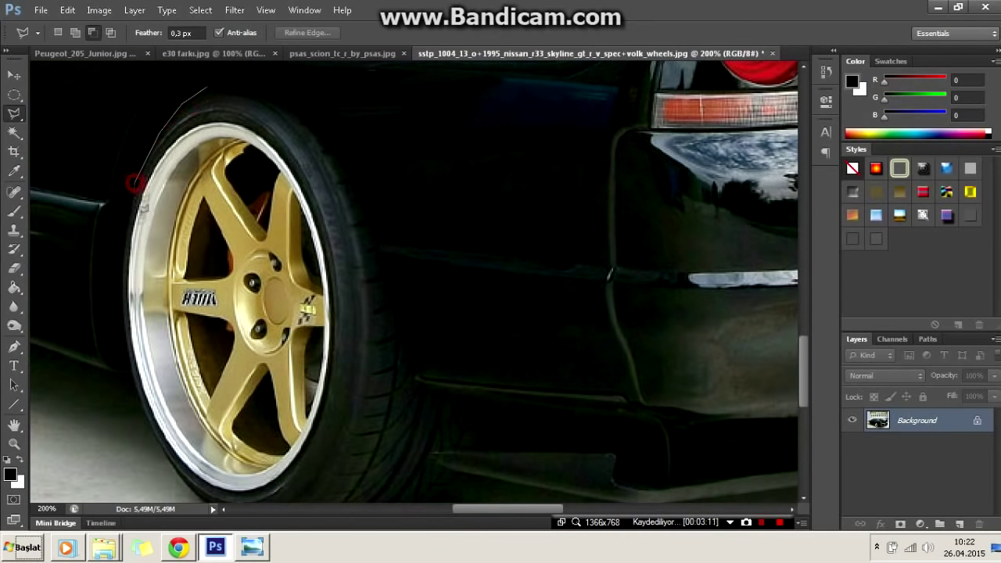
pyautogui.scroll(-3, 137, 393)
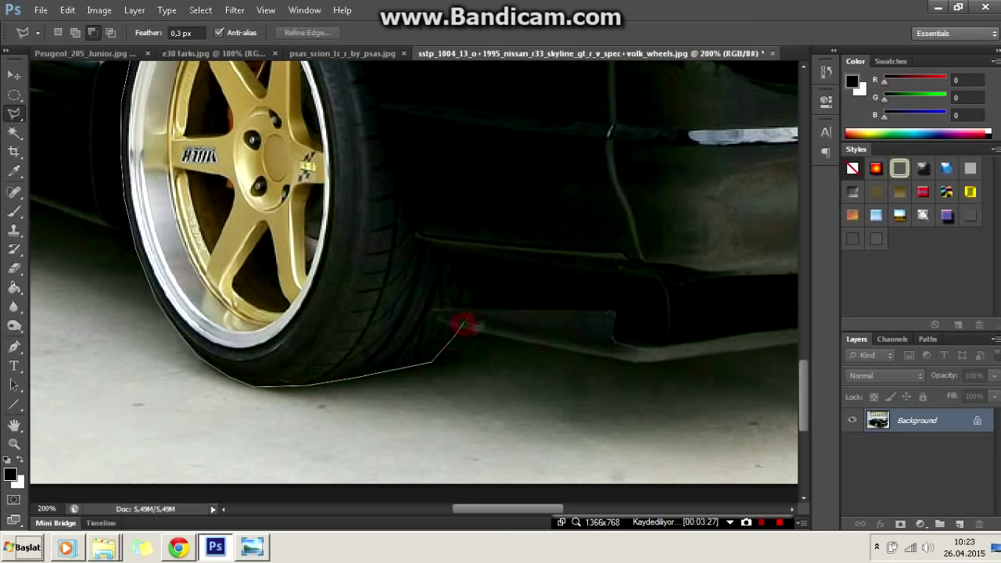
pyautogui.scroll(3, 409, 232)
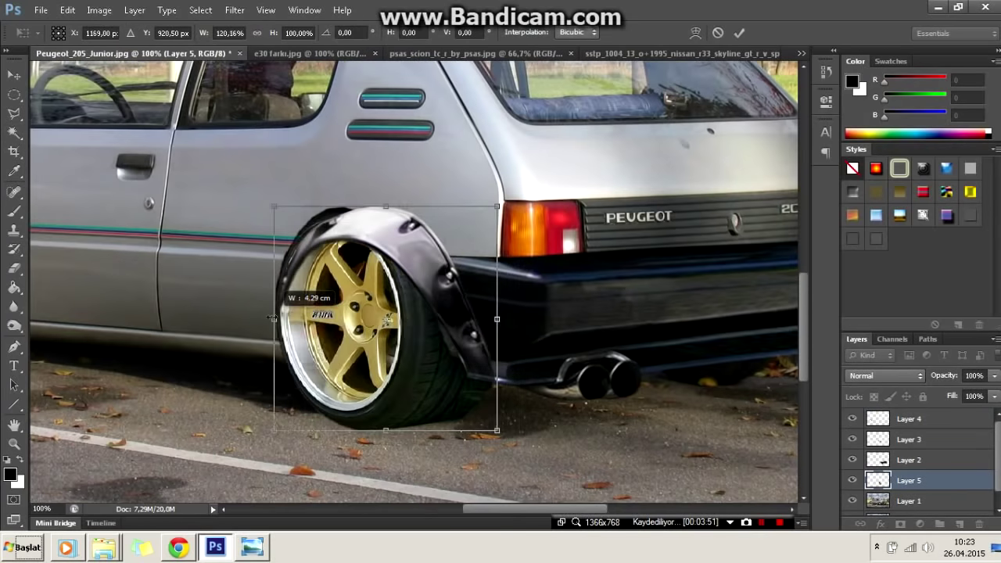
# - Shrink the gold wheel's height and skew its top edge to the right
pyautogui.moveTo(399, 229); pyautogui.dragTo(399, 230)
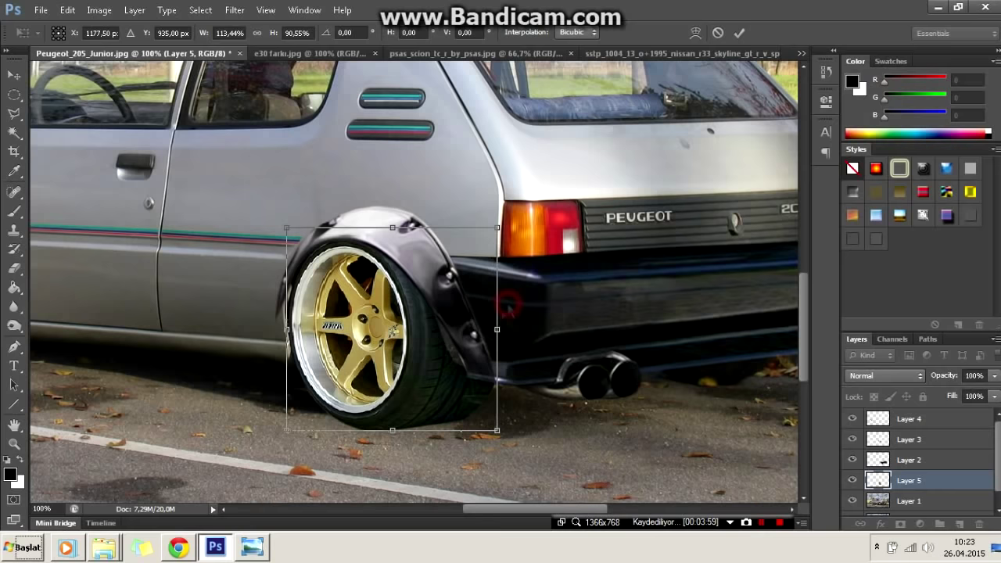
pyautogui.rightClick(408, 139)
pyautogui.click(426, 192)
pyautogui.moveTo(436, 301); pyautogui.dragTo(447, 305)
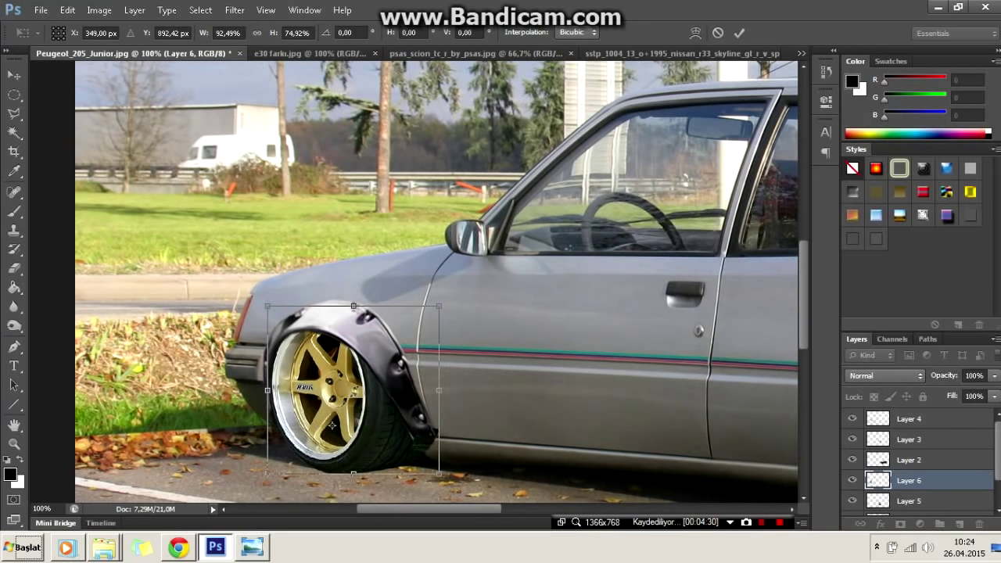
# - Shrink the front gold wheel, skew the flare onto the front arch, and commit
pyautogui.moveTo(439, 306); pyautogui.dragTo(429, 316)
pyautogui.moveTo(268, 390); pyautogui.dragTo(267, 395)
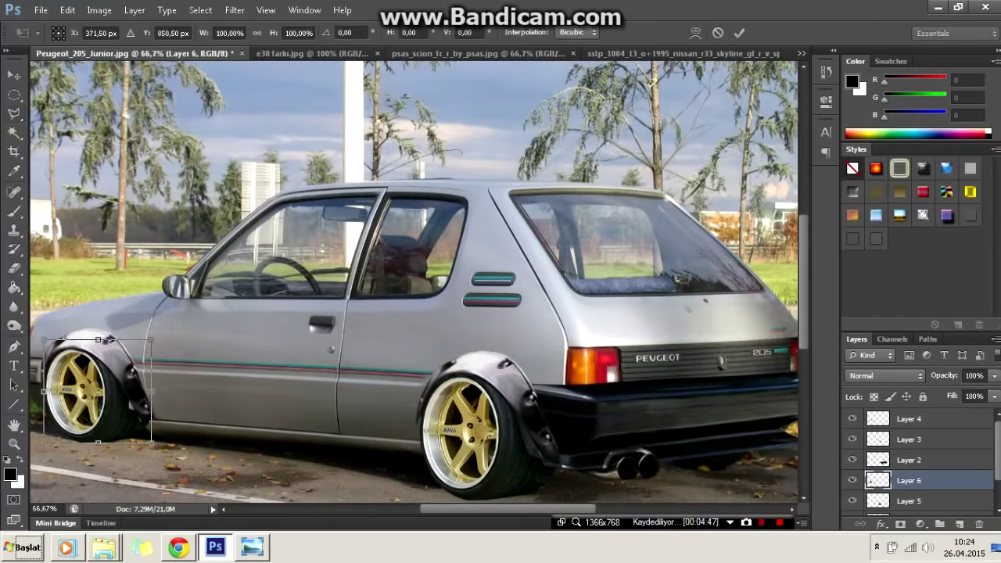
pyautogui.moveTo(107, 340); pyautogui.dragTo(112, 339)
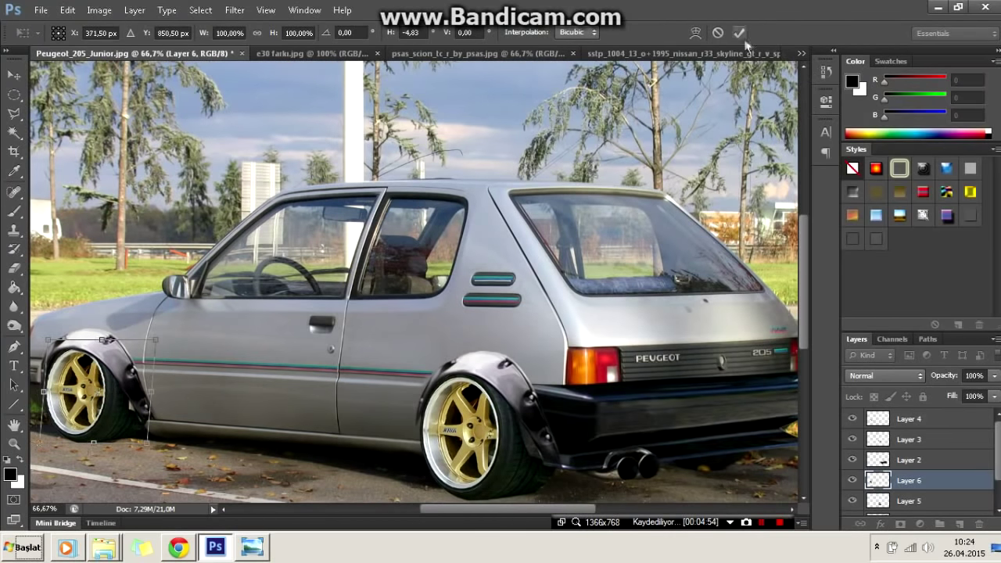
pyautogui.click(738, 32)
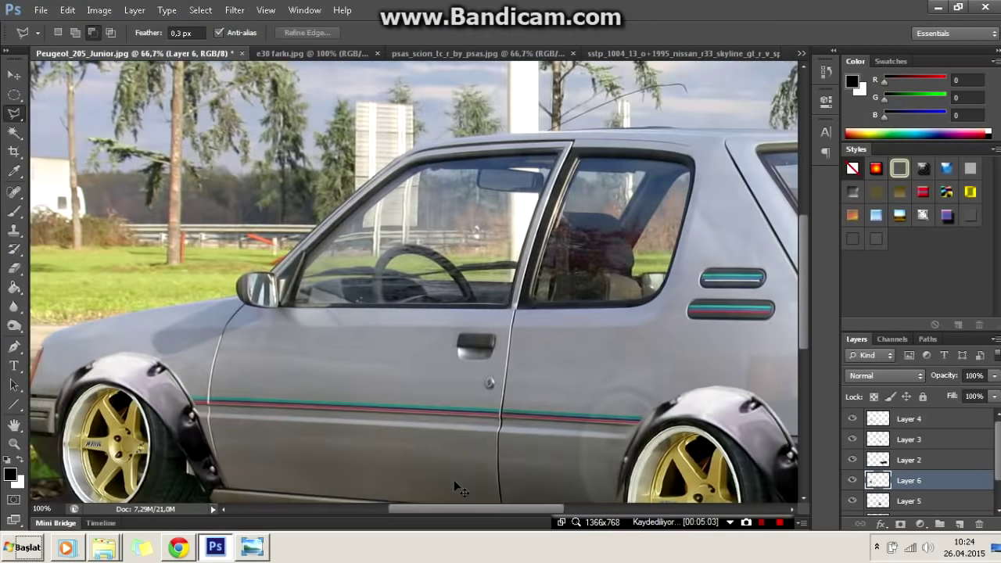
# - Lasso the door handle on the original photo layer, Content-Aware Fill it away, and deselect
pyautogui.click(493, 260)
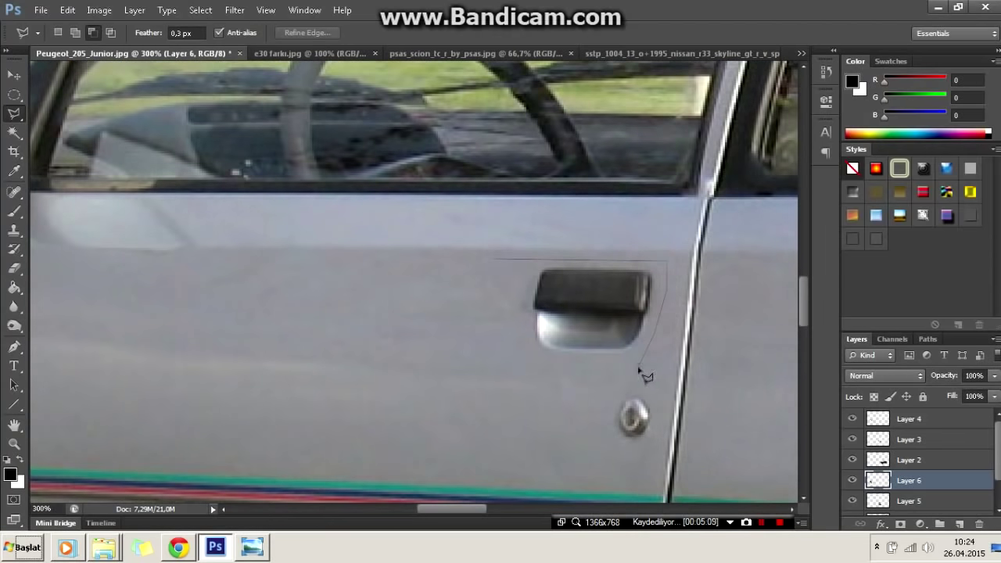
pyautogui.moveTo(640, 369); pyautogui.dragTo(507, 349)
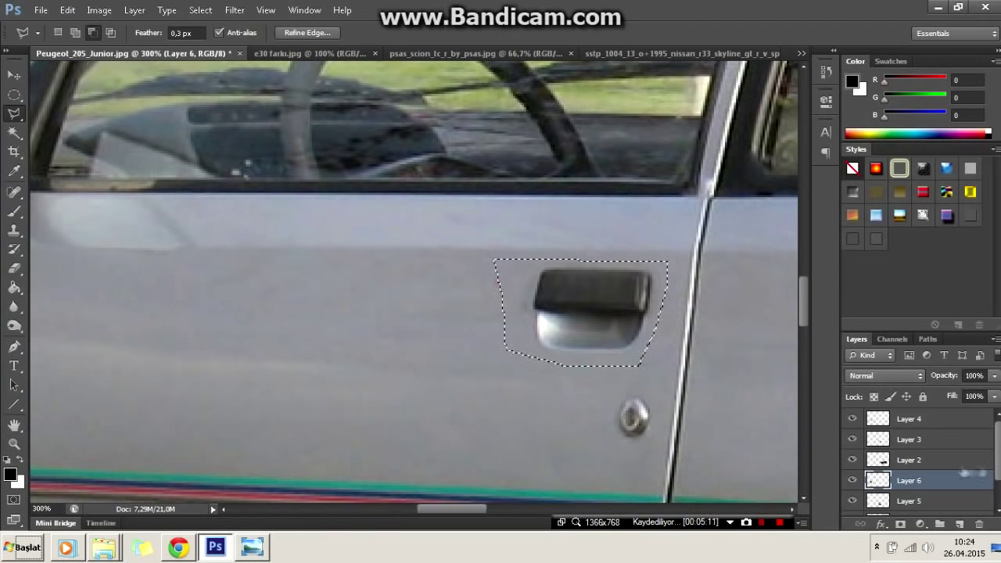
pyautogui.scroll(-2, 915, 454)
pyautogui.click(907, 485)
pyautogui.rightClick(14, 307)
pyautogui.click(63, 336)
pyautogui.hotkey('shift', 'F5')
pyautogui.press('Return')
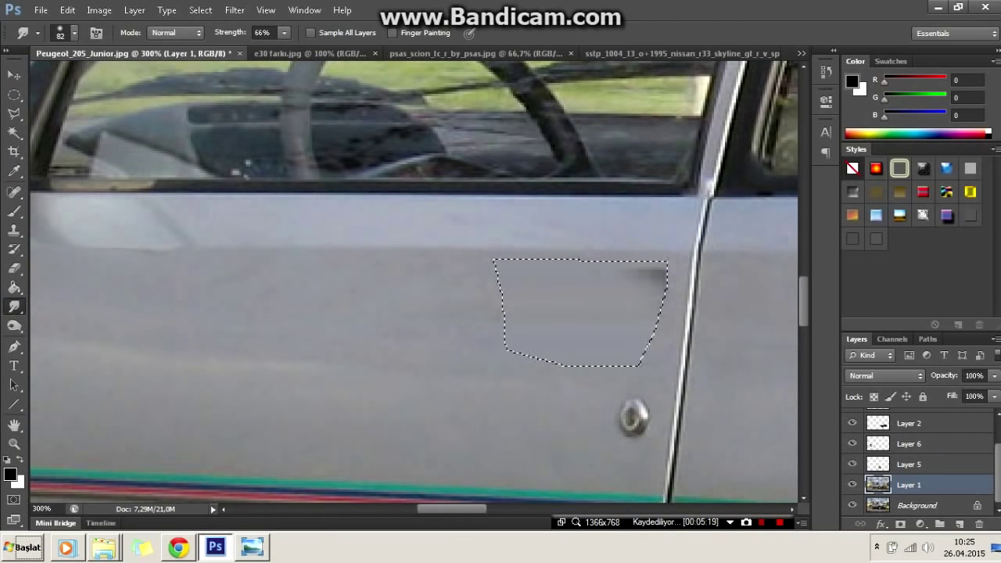
pyautogui.press('l')
pyautogui.rightClick(280, 208)
pyautogui.click(297, 212)
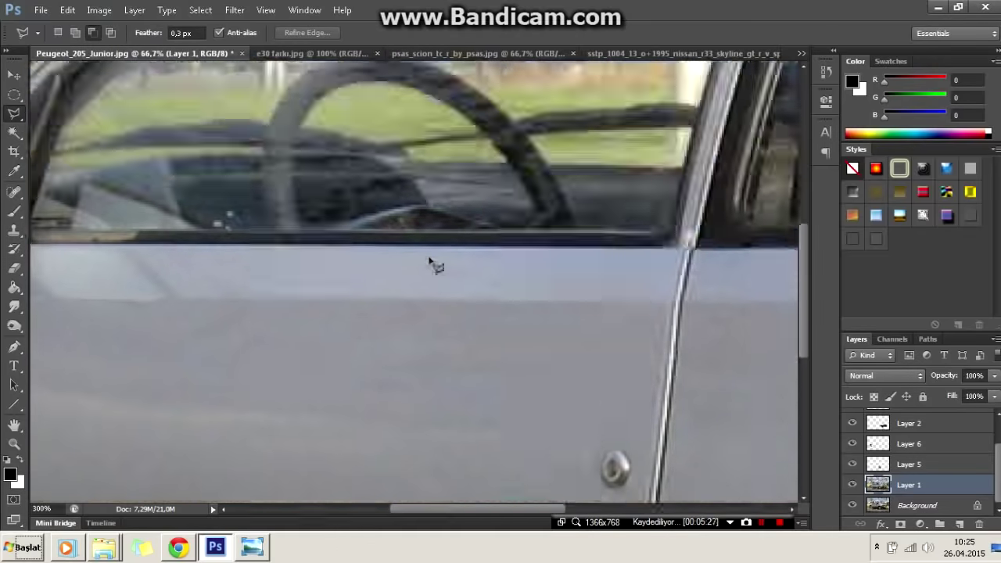
# - Select the leftover marks on the door with the Polygonal Lasso
pyautogui.scroll(-2, 431, 263)
pyautogui.click(616, 374)
pyautogui.doubleClick(583, 340)
pyautogui.press('r')
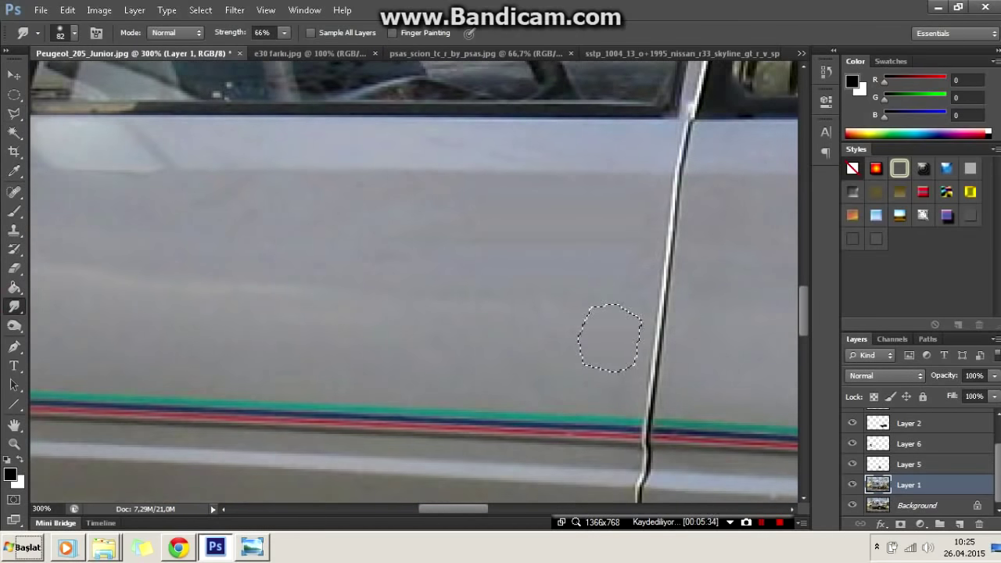
pyautogui.press('l')
# - Outline the upper striped badge, smudge it away, and deselect
pyautogui.scroll(-5, 265, 168)
pyautogui.scroll(5, 265, 168)
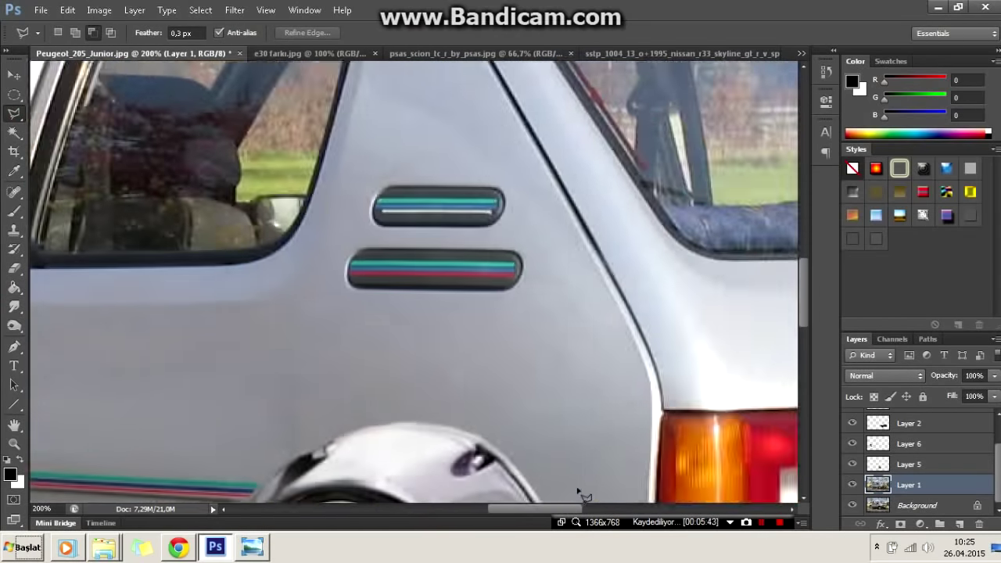
pyautogui.scroll(1, 398, 206)
pyautogui.click(360, 156)
pyautogui.press('r')
pyautogui.moveTo(367, 207)
pyautogui.mouseDown()
pyautogui.moveTo(540, 196)
pyautogui.moveTo(563, 211)
pyautogui.mouseUp()
pyautogui.moveTo(407, 235); pyautogui.dragTo(563, 203)
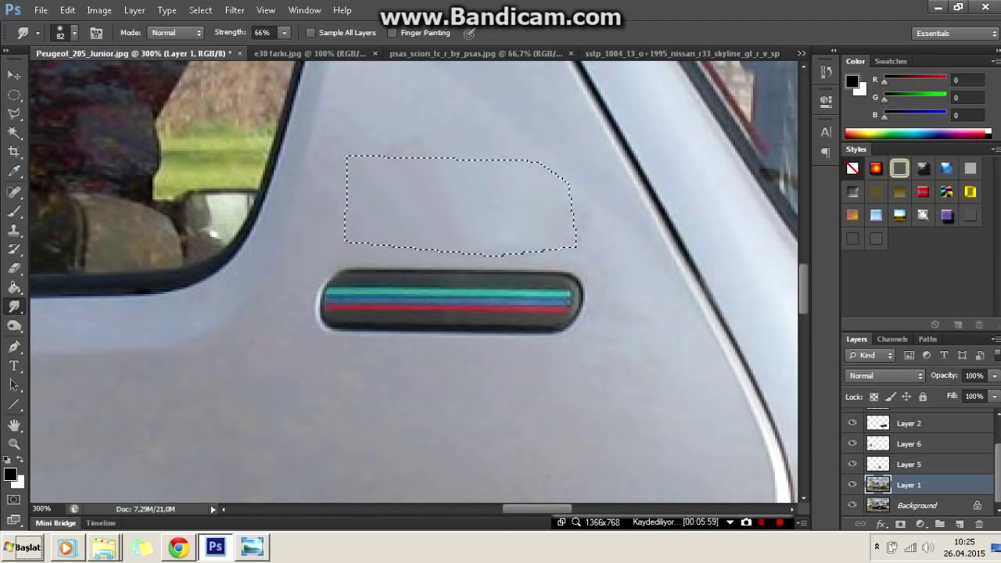
pyautogui.press('l')
pyautogui.rightClick(364, 125)
pyautogui.click(374, 128)
# - Outline the lower striped badge, smudge it away, and deselect
pyautogui.scroll(-5, 407, 280)
pyautogui.scroll(5, 407, 280)
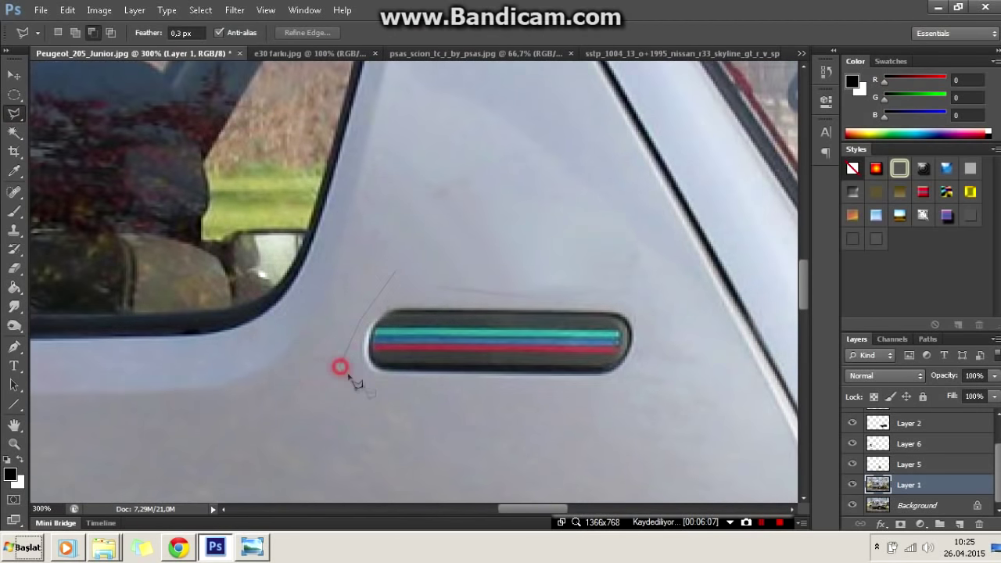
pyautogui.doubleClick(654, 320)
pyautogui.press('r')
pyautogui.scroll(-1, 475, 205)
pyautogui.moveTo(476, 206)
pyautogui.mouseDown()
pyautogui.moveTo(596, 217)
pyautogui.moveTo(458, 335)
pyautogui.mouseUp()
pyautogui.scroll(-1, 469, 360)
pyautogui.hotkey('ctrl', 'd')
# - Switch to the Blur tool from the retouching tool group
pyautogui.press('l')
pyautogui.scroll(-5, 281, 144)
pyautogui.scroll(2, 279, 142)
pyautogui.rightClick(14, 307)
pyautogui.click(67, 299)
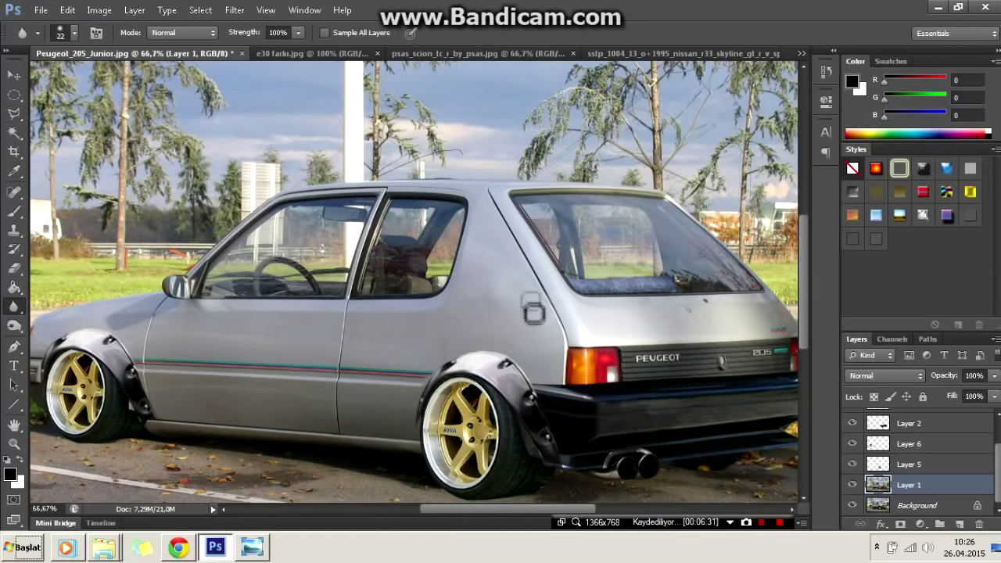
# - Close the Skyline photo and bring up the orange Scion photo
pyautogui.scroll(-2, 530, 321)
pyautogui.scroll(3, 530, 320)
pyautogui.scroll(-1, 530, 320)
pyautogui.hscroll(-2, 530, 320)
pyautogui.click(672, 53)
pyautogui.click(773, 53)
pyautogui.click(477, 53)
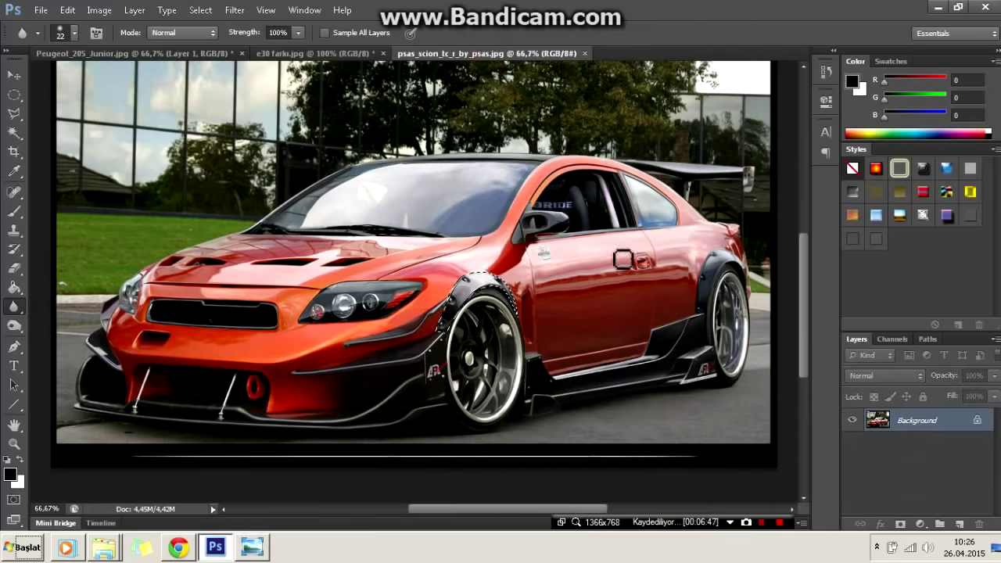
# - Trace the carbon side skirt in the Scion photo with the Polygonal Lasso
pyautogui.press('l')
pyautogui.rightClick(397, 154)
pyautogui.click(423, 163)
pyautogui.scroll(2, 727, 356)
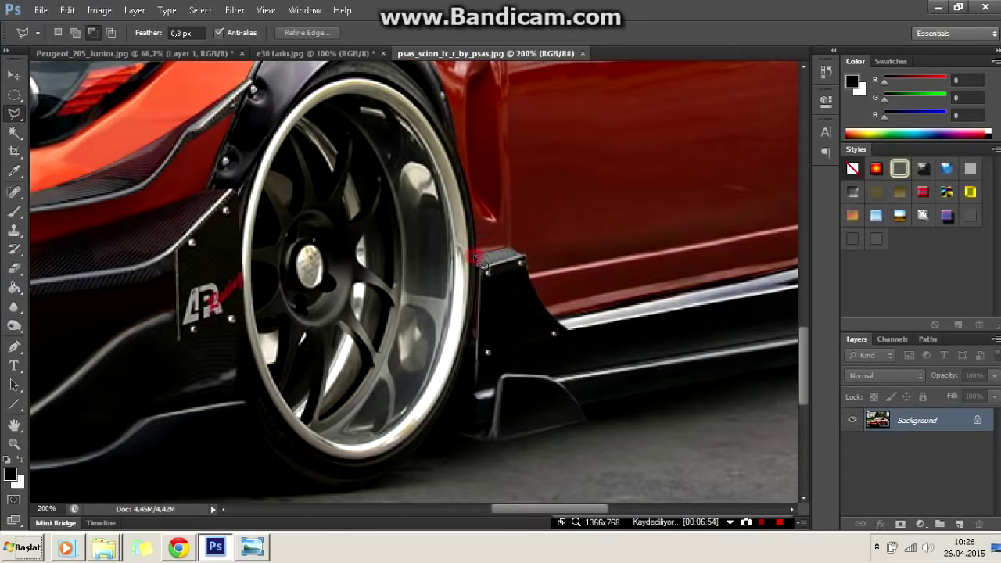
pyautogui.hscroll(2, 596, 430)
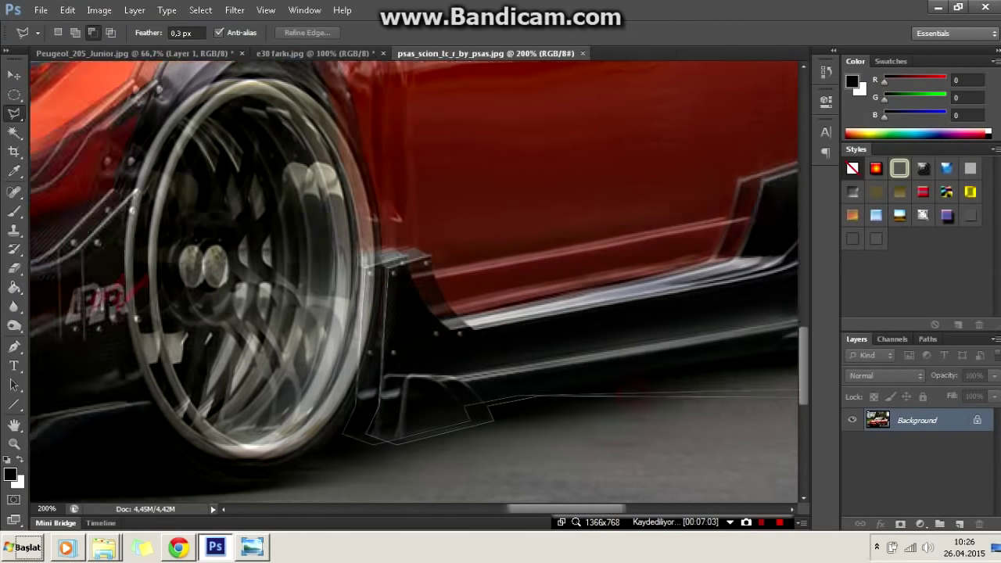
pyautogui.hscroll(2, 587, 361)
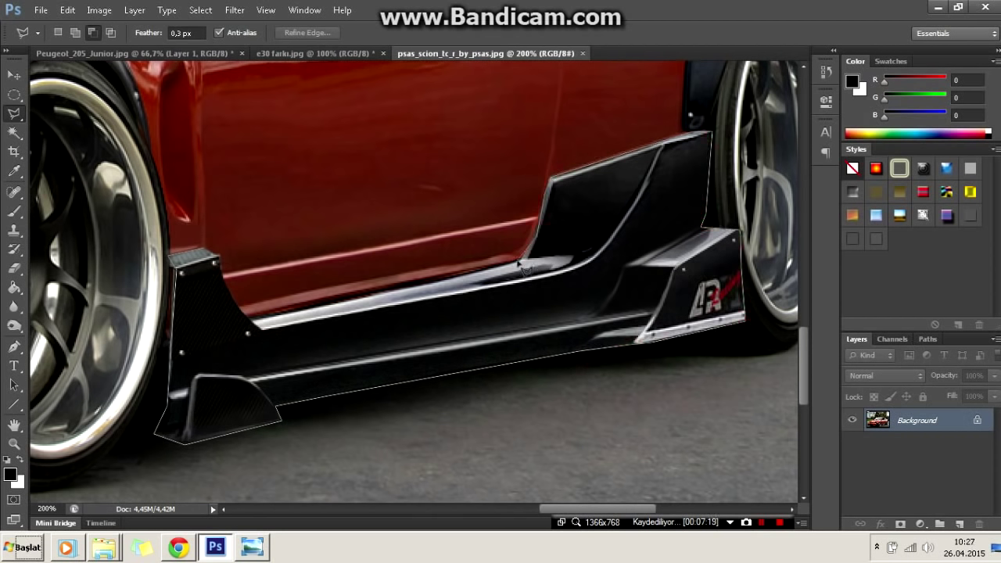
pyautogui.click(233, 294)
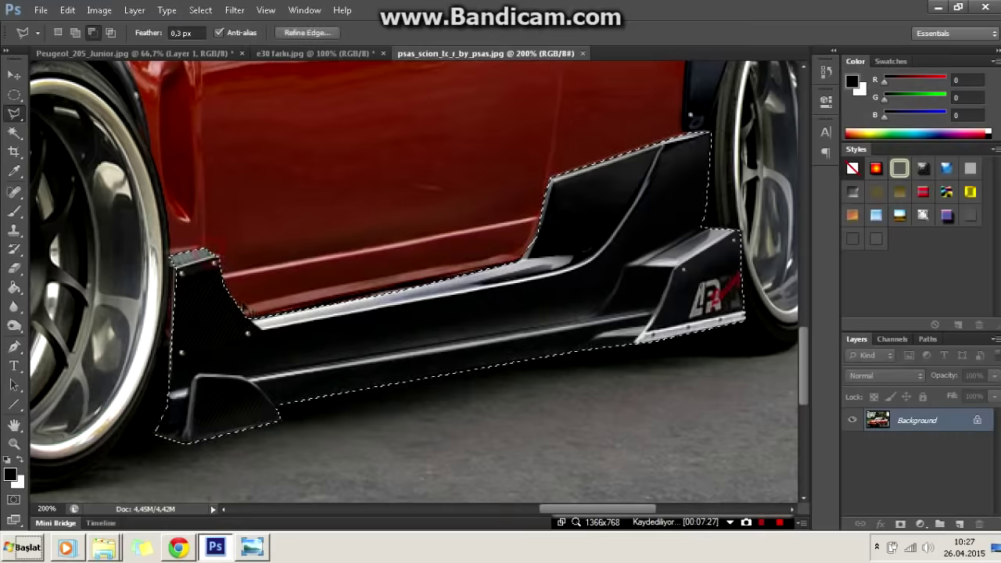
# - Paste the side skirt into the Peugeot photo, flip it horizontally, and move it onto the sill
pyautogui.click(133, 54)
pyautogui.hotkey('ctrl', 'v')
pyautogui.rightClick(425, 286)
pyautogui.click(469, 404)
pyautogui.rightClick(451, 286)
pyautogui.click(480, 464)
pyautogui.moveTo(414, 290); pyautogui.dragTo(344, 403)
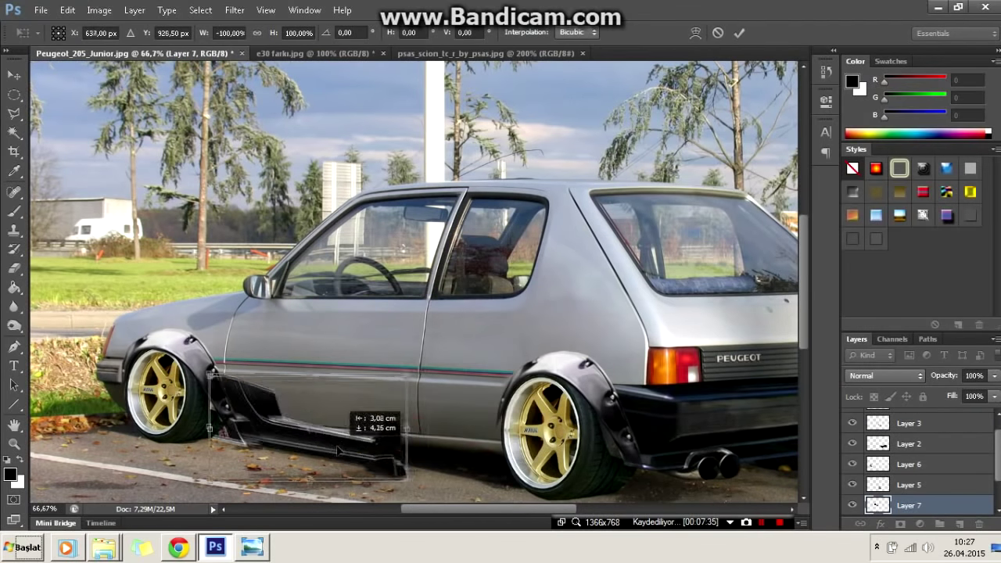
# - Stretch the Layer 7 side skirt along the car and squash its height to the sill
pyautogui.moveTo(415, 407); pyautogui.dragTo(532, 423)
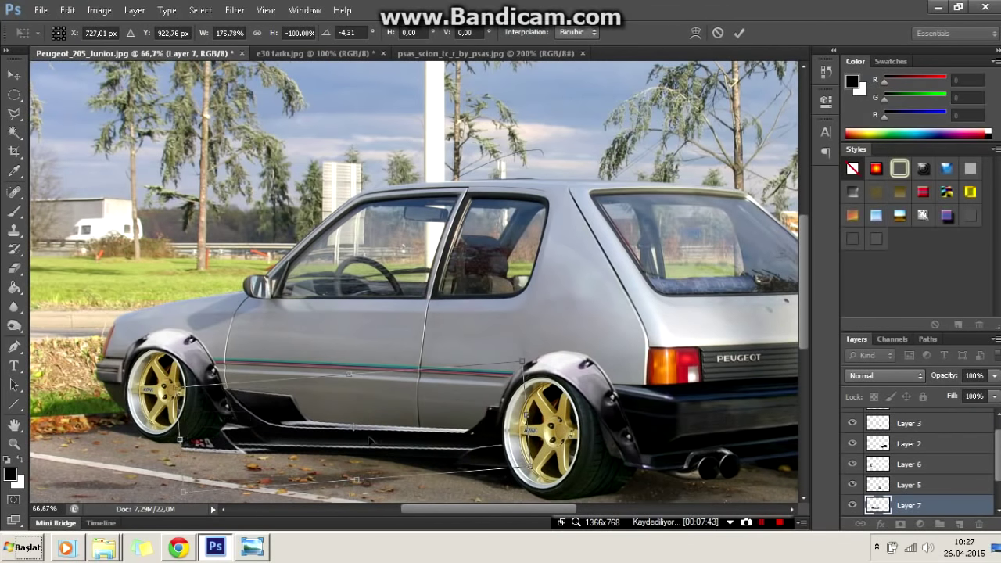
pyautogui.scroll(1, 371, 441)
pyautogui.moveTo(324, 391); pyautogui.dragTo(283, 416)
pyautogui.scroll(-1, 283, 416)
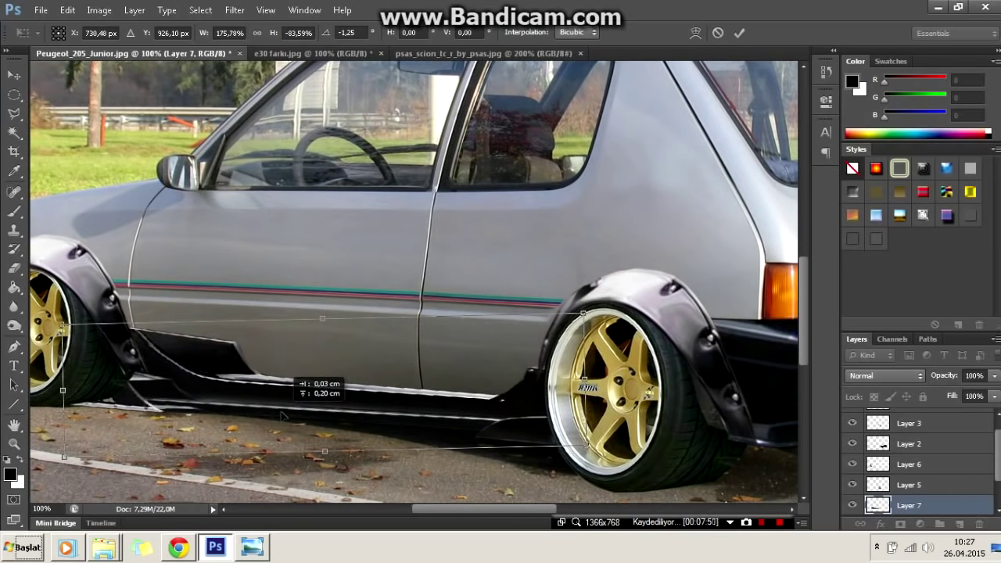
pyautogui.moveTo(584, 382); pyautogui.dragTo(572, 382)
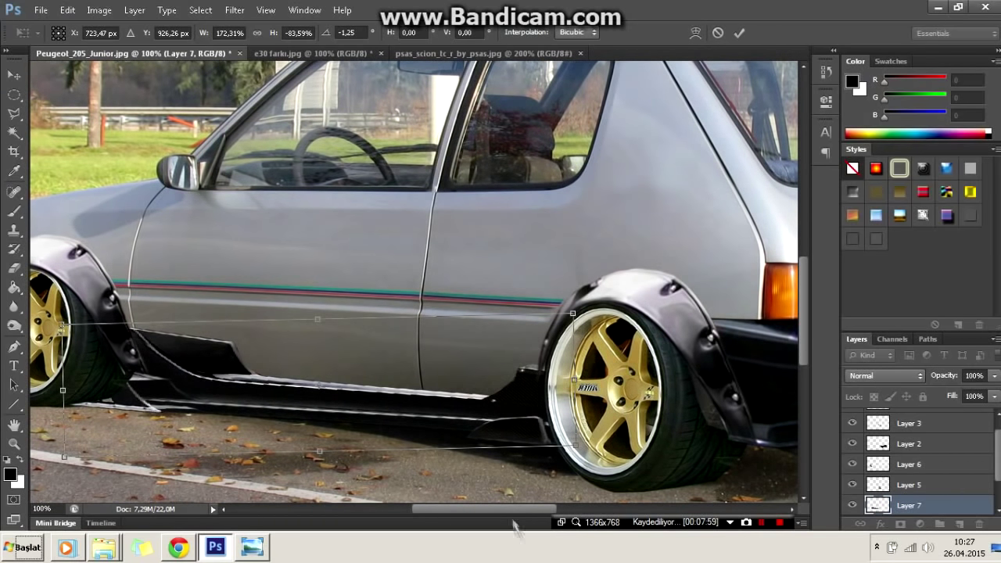
pyautogui.hscroll(-2, 143, 152)
# - Skew and tilt the skirt to follow the sill, fine-tune near the front wheel, and commit
pyautogui.rightClick(143, 151)
pyautogui.click(168, 205)
pyautogui.moveTo(130, 351)
pyautogui.mouseDown()
pyautogui.moveTo(134, 374)
pyautogui.moveTo(135, 333)
pyautogui.mouseUp()
pyautogui.moveTo(655, 369); pyautogui.dragTo(653, 378)
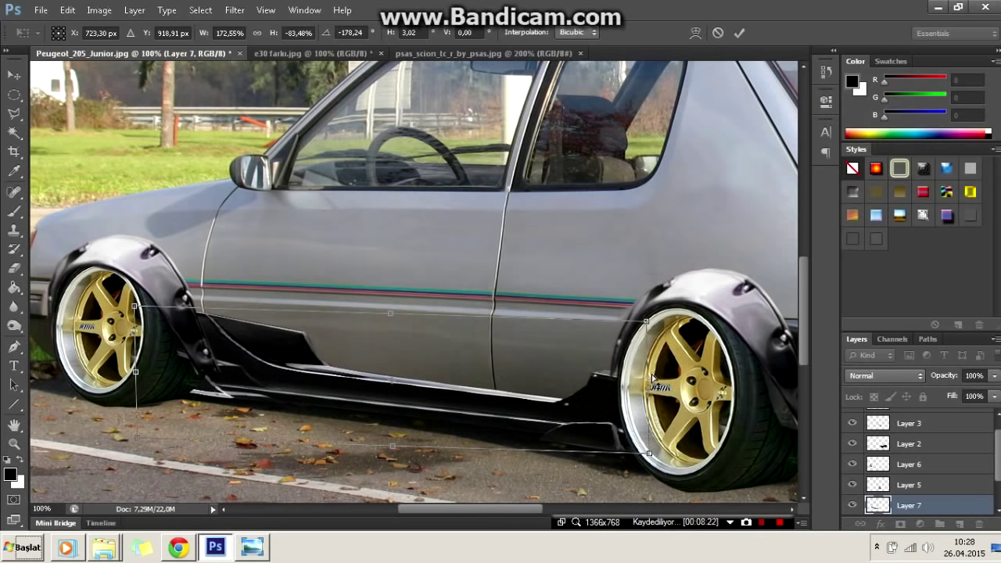
pyautogui.scroll(1, 394, 328)
pyautogui.hscroll(-3, 393, 328)
pyautogui.moveTo(291, 329); pyautogui.dragTo(294, 335)
pyautogui.scroll(-2, 294, 335)
pyautogui.scroll(1, 294, 334)
pyautogui.press('Return')
# - Erase and lasso-delete the excess skirt where it overlaps the front flare
pyautogui.press('l')
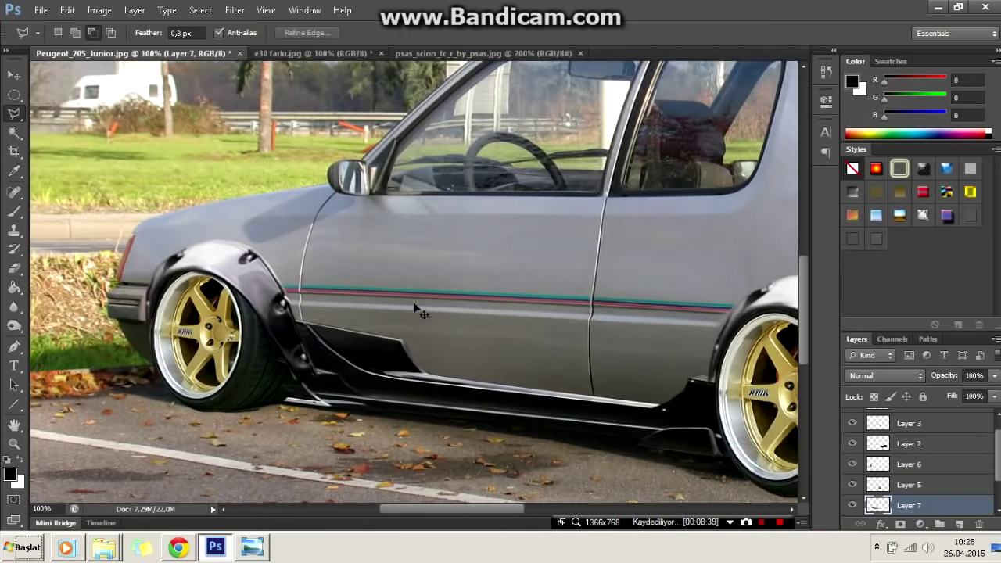
pyautogui.scroll(1, 294, 335)
pyautogui.scroll(-1, 195, 329)
pyautogui.hscroll(-2, 195, 329)
pyautogui.press('e')
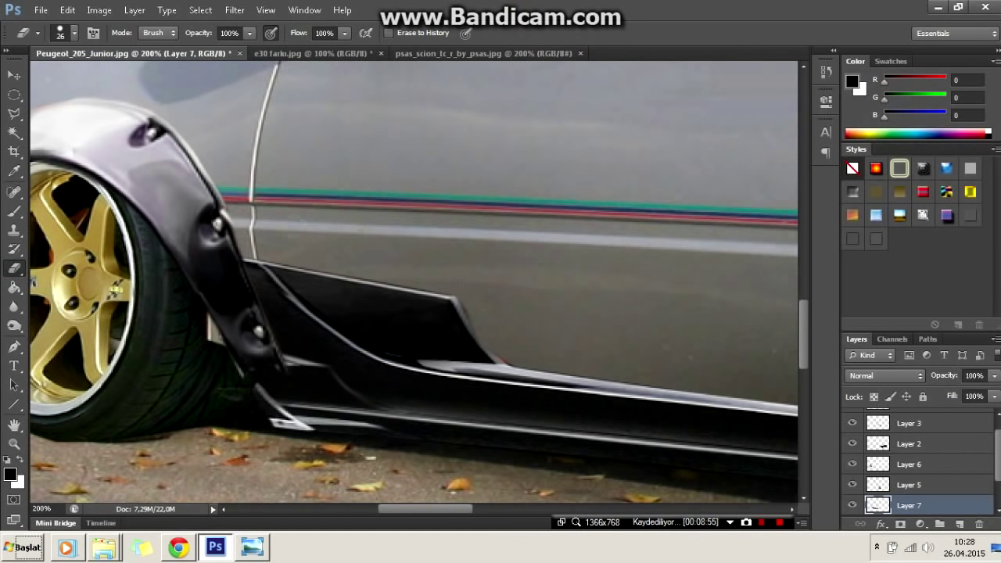
pyautogui.press('l')
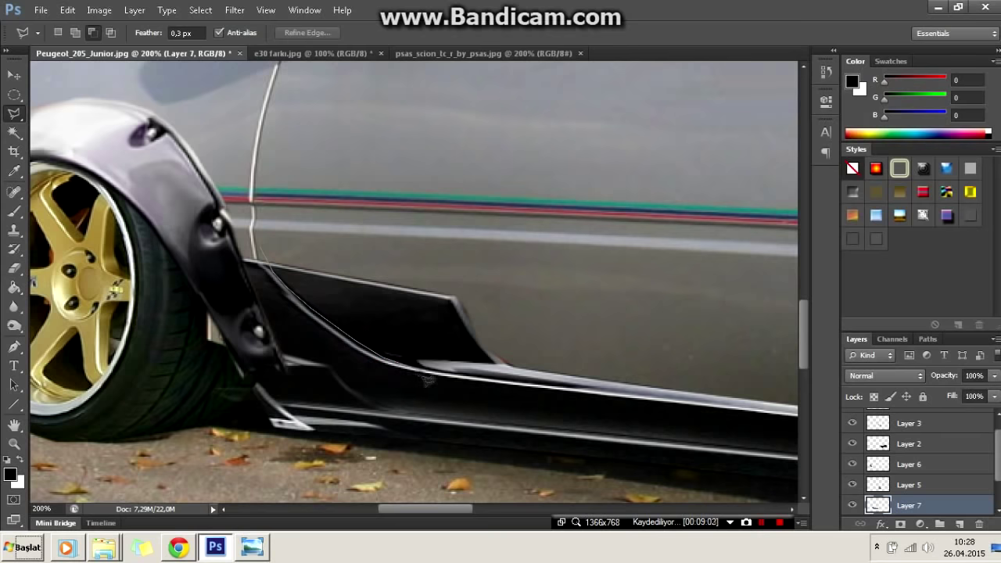
pyautogui.hscroll(3, 553, 395)
pyautogui.doubleClick(770, 434)
pyautogui.press('Delete')
pyautogui.hotkey('ctrl', 'd')
# - Put the side skirt layer into Warp transform mode
pyautogui.hscroll(-2, 414, 282)
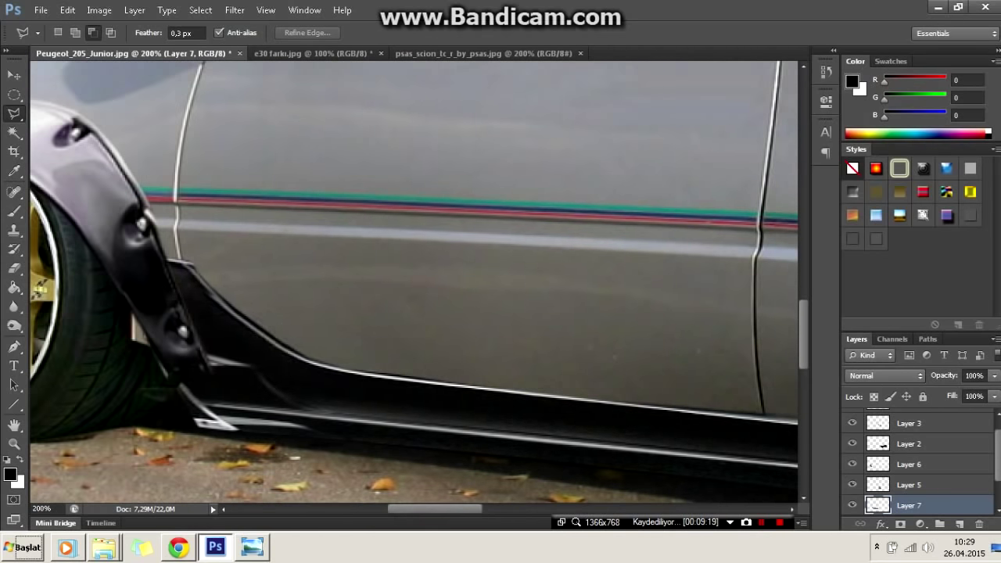
pyautogui.hotkey('ctrl', 't')
pyautogui.rightClick(222, 276)
pyautogui.click(246, 368)
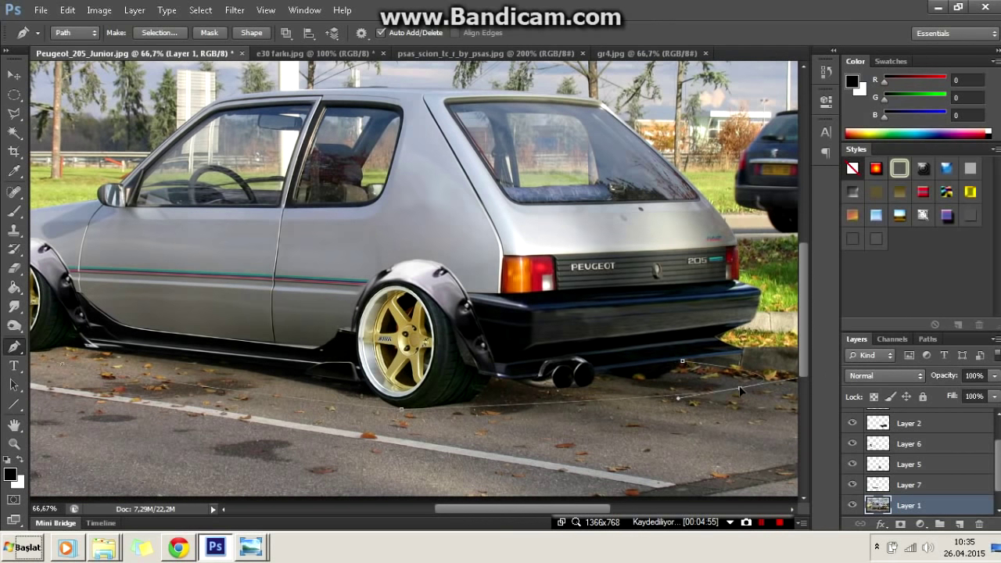
# - Load the pen path as a selection and paint black shadow under the car, rear wheel and bumper
pyautogui.hscroll(-3, 415, 282)
pyautogui.click(159, 32)
pyautogui.press('Return')
pyautogui.press('b')
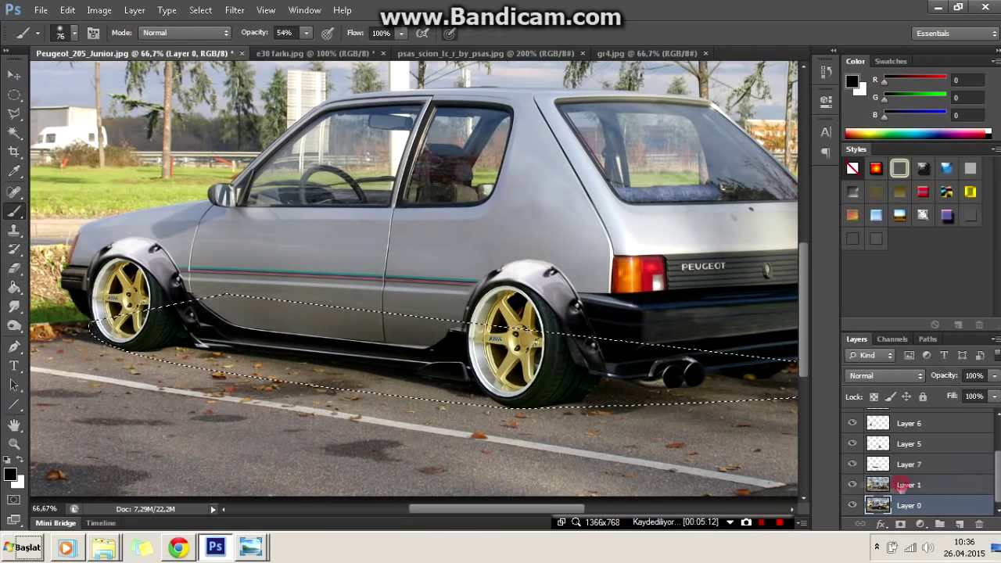
pyautogui.scroll(-1, 915, 462)
pyautogui.hscroll(3, 610, 401)
pyautogui.moveTo(782, 376)
pyautogui.mouseDown()
pyautogui.moveTo(610, 400)
pyautogui.moveTo(118, 368)
pyautogui.mouseUp()
pyautogui.moveTo(704, 376); pyautogui.dragTo(430, 399)
pyautogui.moveTo(360, 375); pyautogui.dragTo(80, 322)
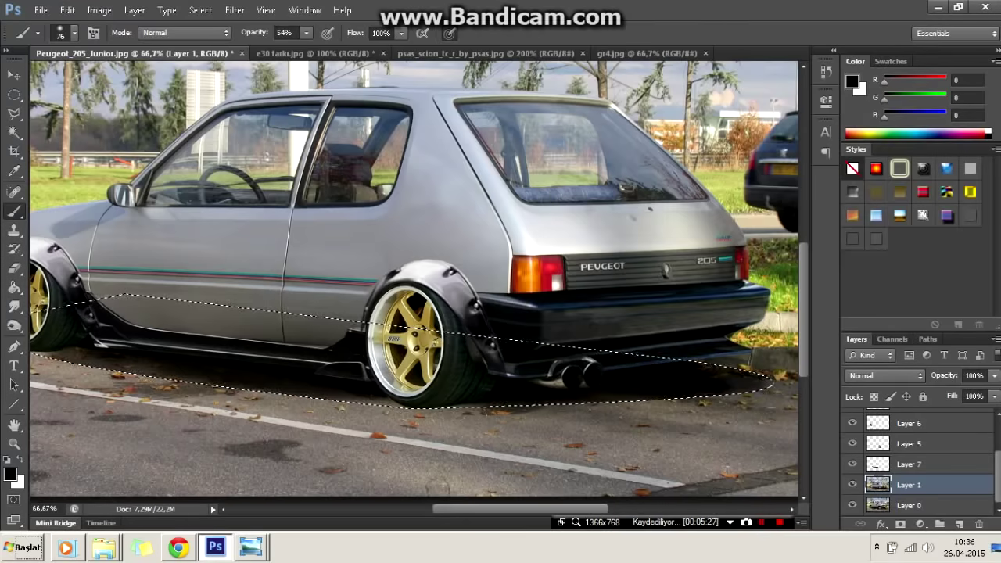
pyautogui.hscroll(-3, 80, 322)
pyautogui.hotkey('ctrl', 'd')
# - Switch to the Polygonal Lasso and zoom in on the car's tail
pyautogui.press('l')
pyautogui.hotkey('ctrl', '-')
pyautogui.hotkey('ctrl', '-')
pyautogui.hotkey('ctrl', '+')
pyautogui.hotkey('ctrl', '+')
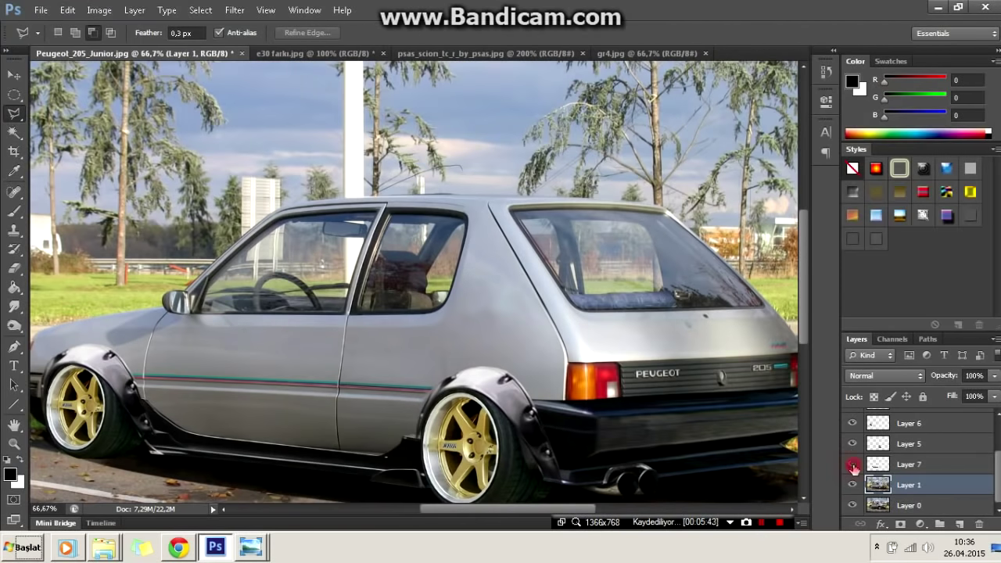
pyautogui.scroll(3, 852, 454)
pyautogui.hscroll(3, 616, 500)
pyautogui.hotkey('ctrl', '+')
# - Lasso-select the car's tail with Layer 2 hidden, then show Layer 2 and make it active
pyautogui.click(851, 459)
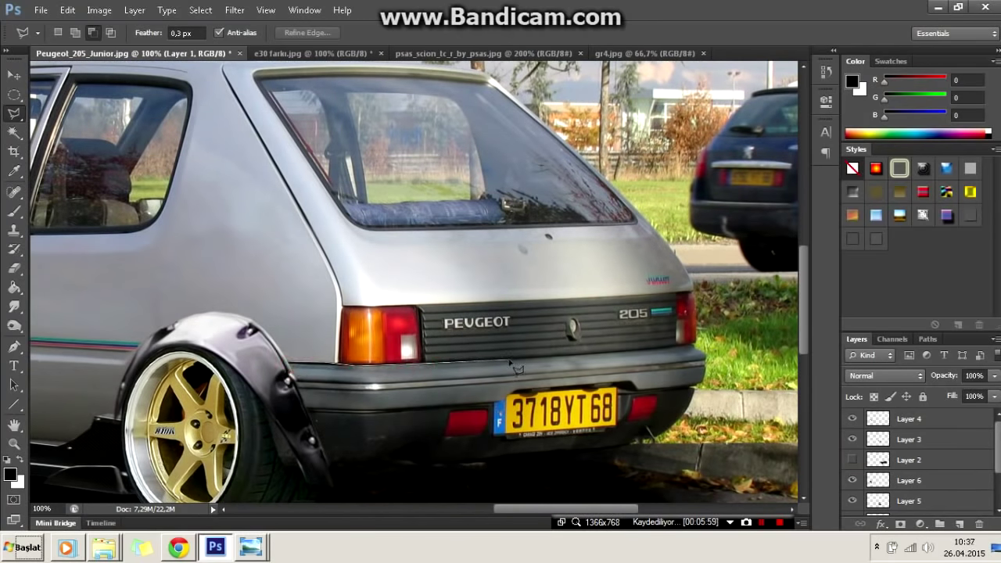
pyautogui.doubleClick(681, 260)
pyautogui.click(851, 460)
pyautogui.click(907, 460)
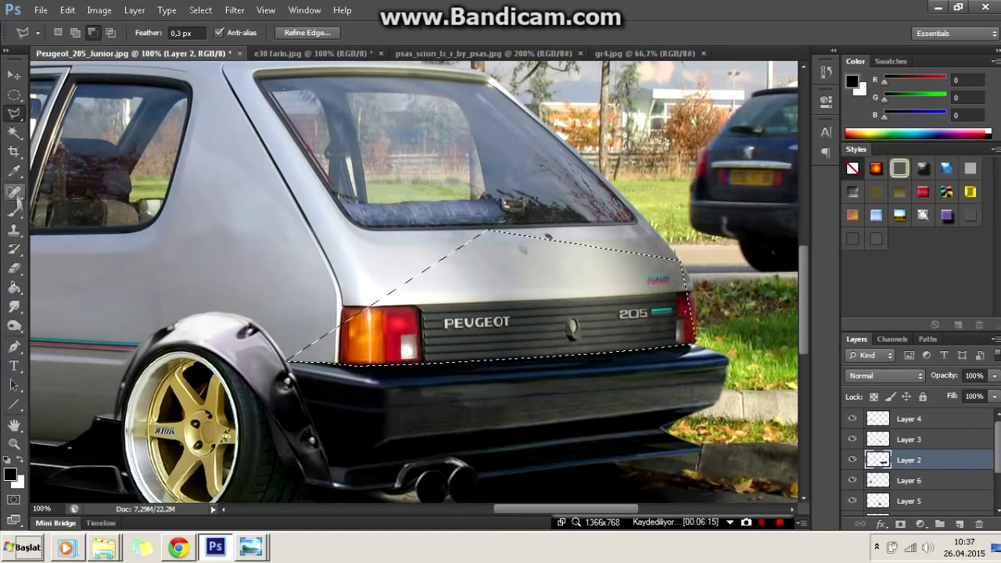
# - Ready the Brush at 19% opacity, then deselect and zoom out to the whole car
pyautogui.press('b')
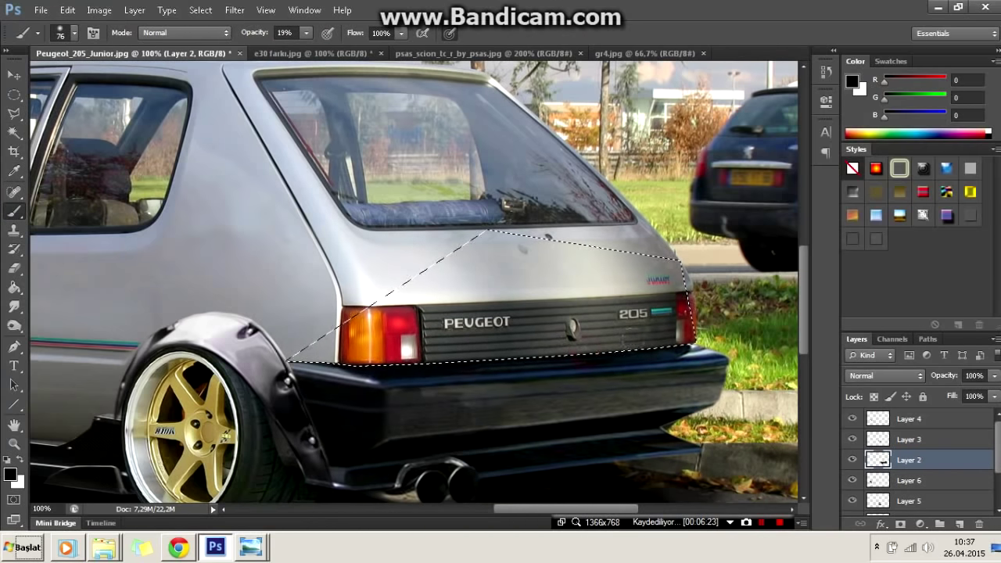
pyautogui.press('l')
pyautogui.rightClick(212, 157)
pyautogui.click(231, 163)
pyautogui.hotkey('ctrl', '-')
pyautogui.hotkey('ctrl', '+')
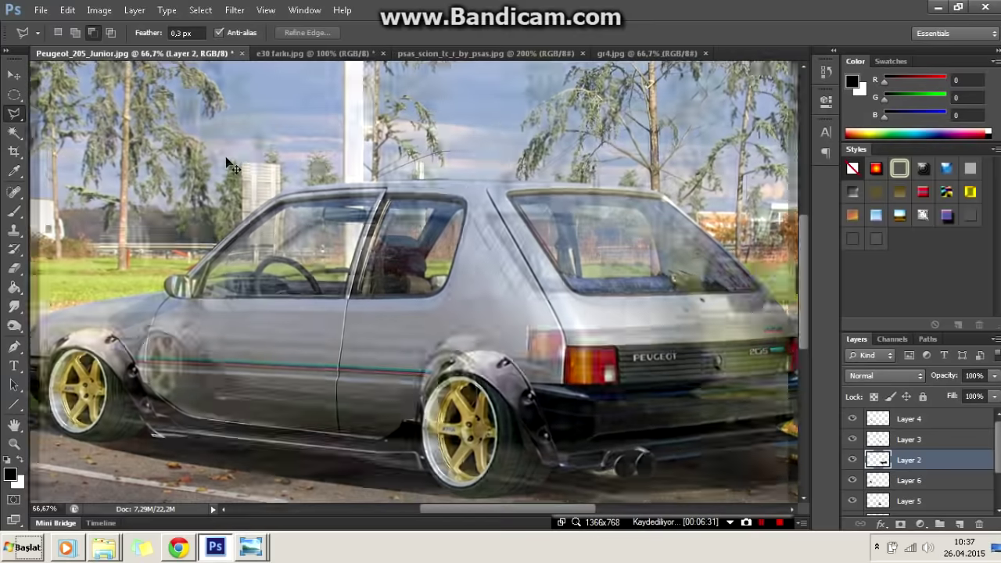
pyautogui.hotkey('ctrl', '-')
pyautogui.hotkey('ctrl', '-')
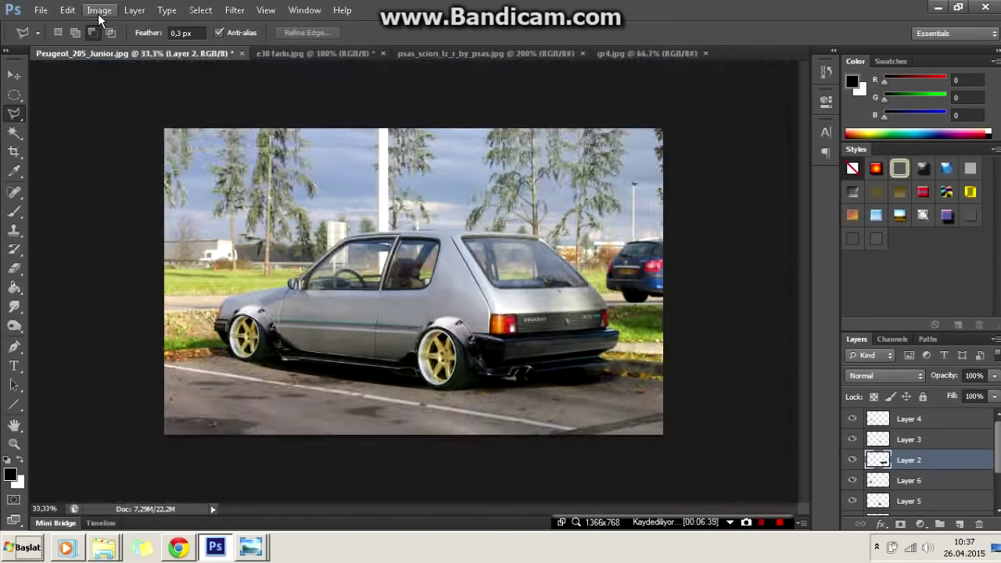
# - Zoom in on the car's side and make Layer 7, the side skirt, active
pyautogui.hotkey('ctrl', '+')
pyautogui.hotkey('ctrl', '+')
pyautogui.hotkey('ctrl', '+')
pyautogui.scroll(-3, 458, 508)
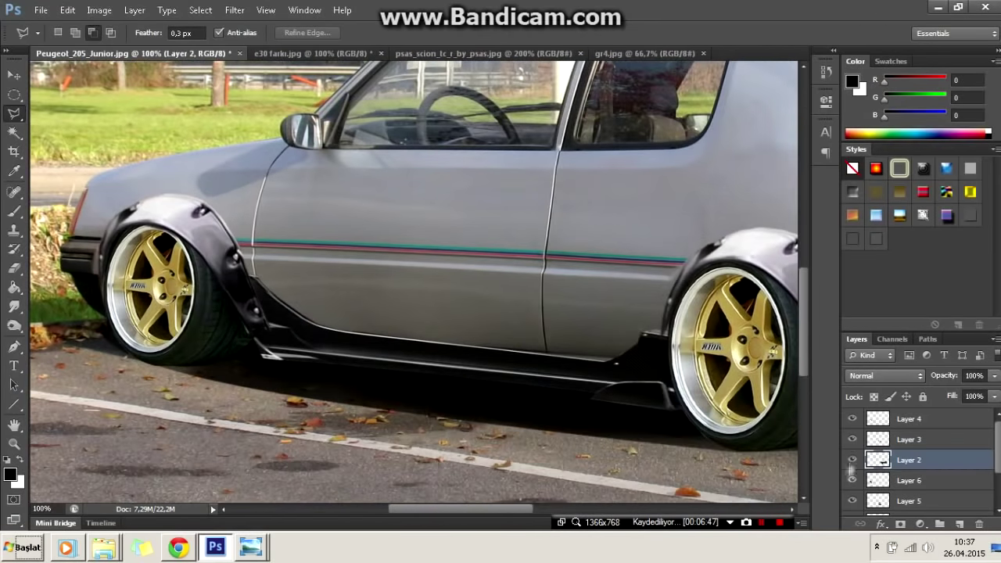
pyautogui.scroll(-2, 915, 461)
pyautogui.click(907, 464)
pyautogui.click(852, 465)
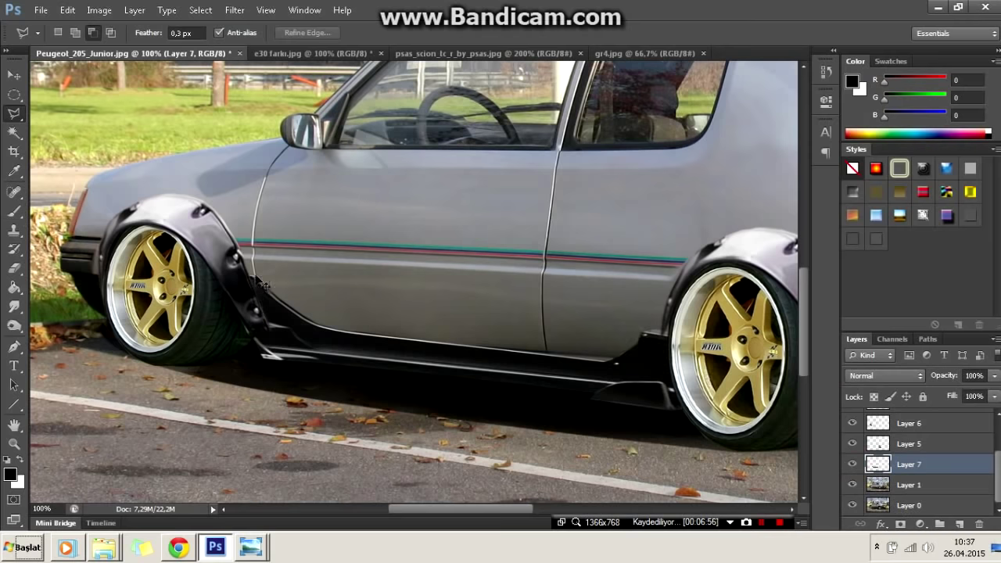
pyautogui.hotkey('ctrl', '+')
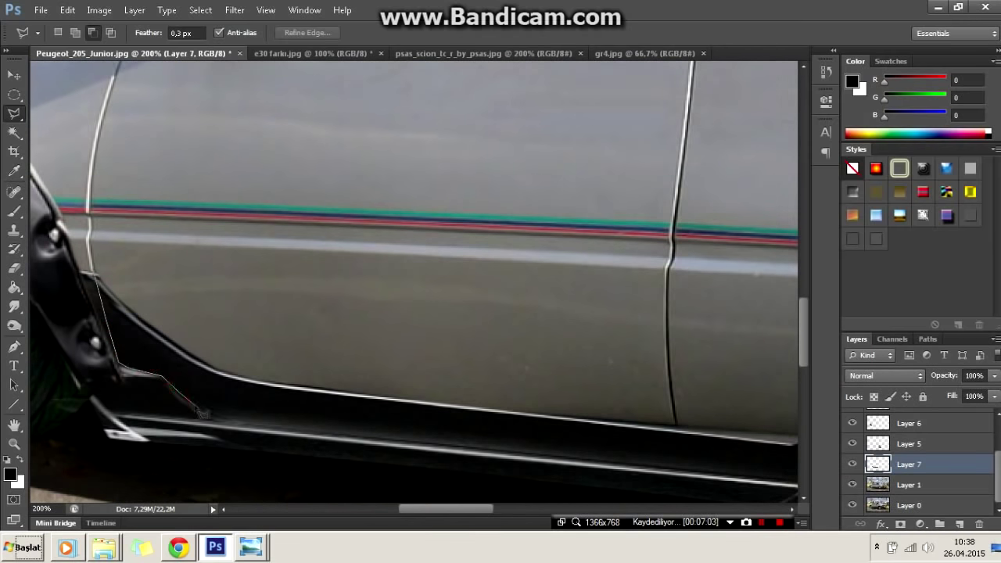
# - Trace lasso selections along the doors' lower edge, then clear and cancel them
pyautogui.moveTo(694, 479); pyautogui.dragTo(470, 439)
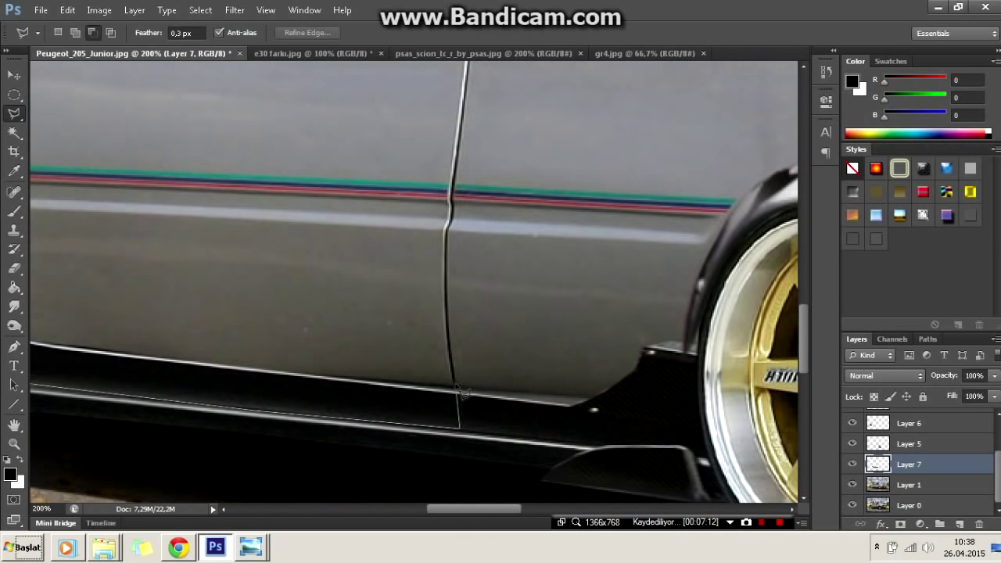
pyautogui.doubleClick(458, 389)
pyautogui.hotkey('ctrl', '-')
pyautogui.hotkey('ctrl', '-')
pyautogui.hotkey('ctrl', 'd')
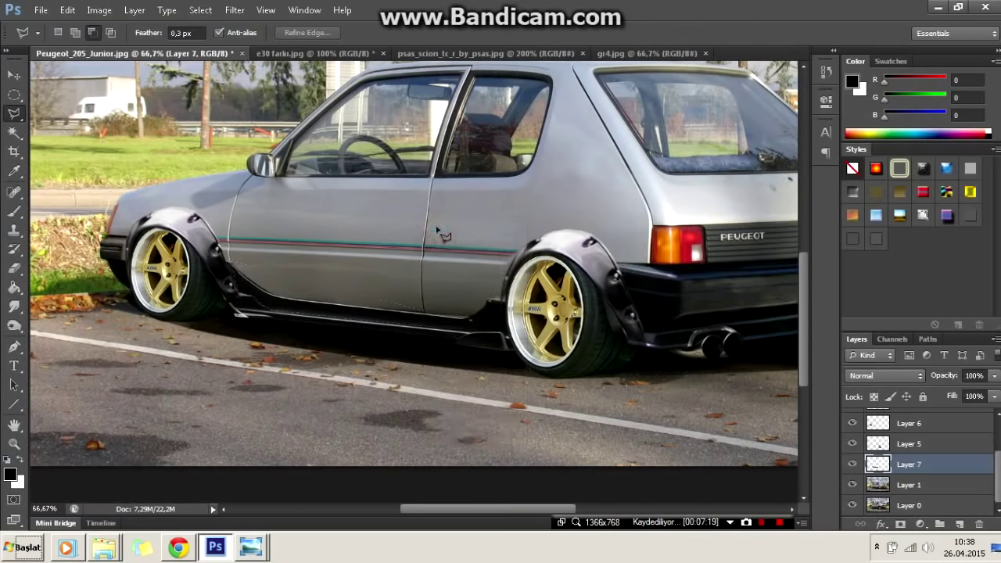
pyautogui.keyDown('ctrl'); pyautogui.click(261, 244); pyautogui.keyUp('ctrl')
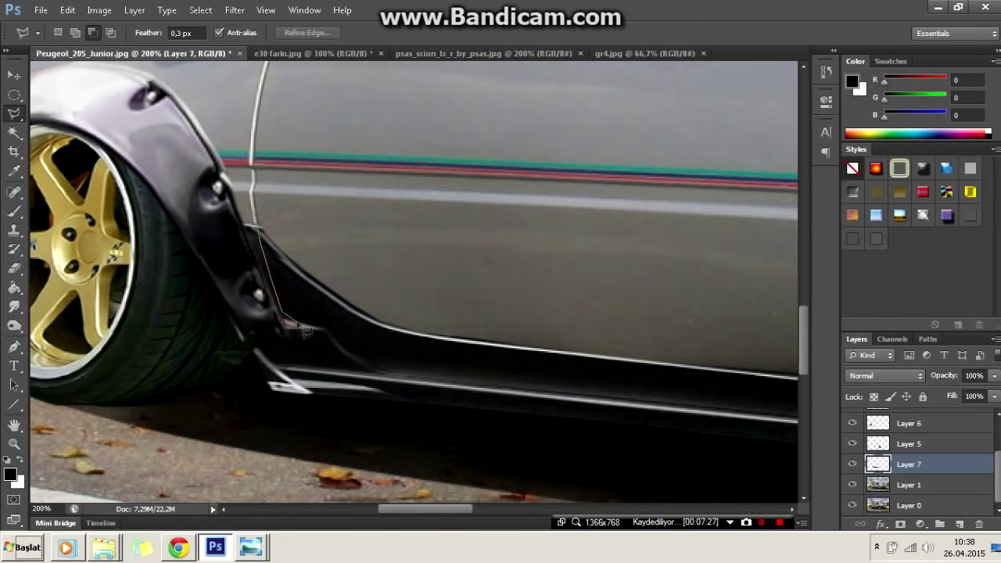
pyautogui.press('Escape')
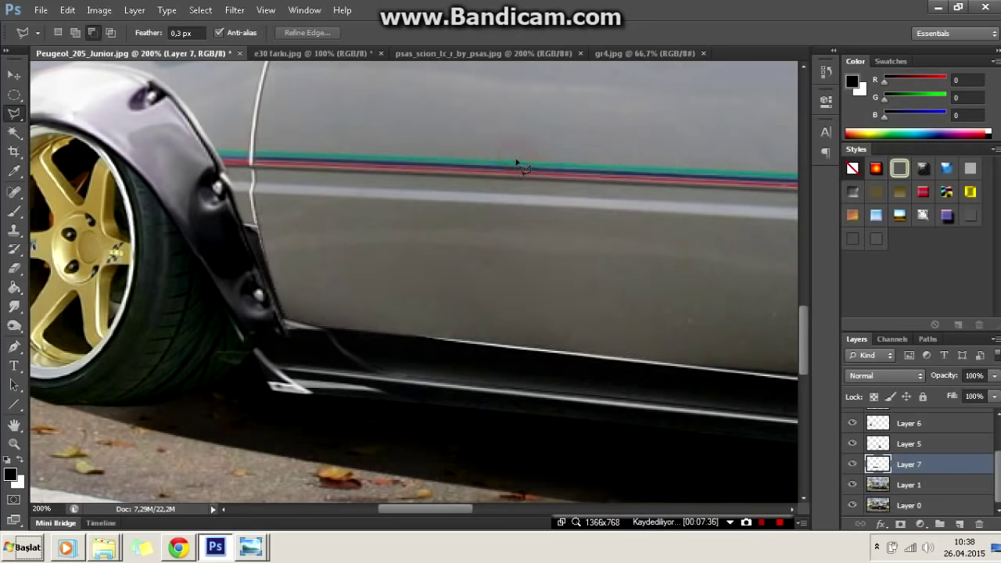
pyautogui.hotkey('ctrl', '-')
pyautogui.hotkey('ctrl', '-')
pyautogui.hotkey('ctrl', '+')
pyautogui.hotkey('ctrl', '+')
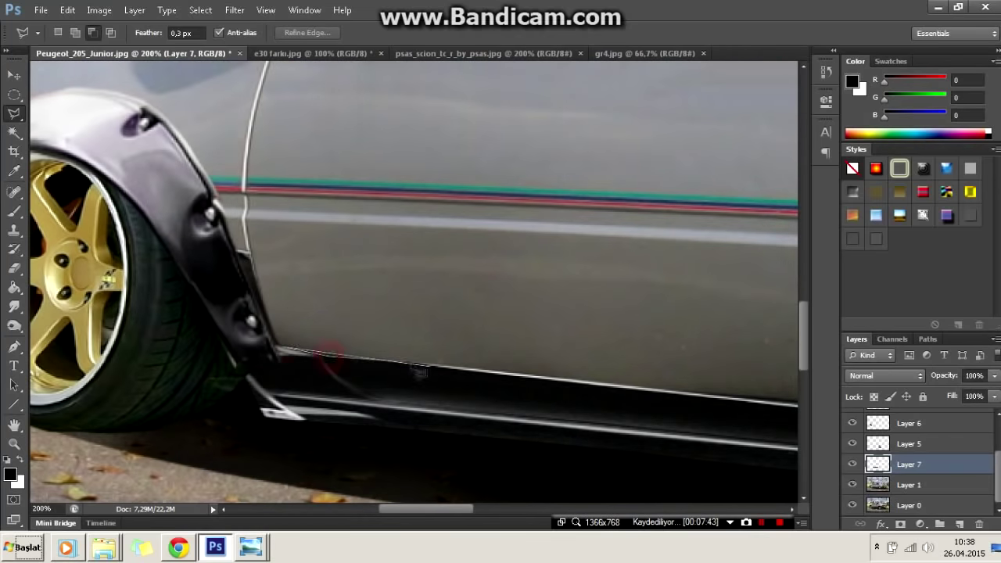
# - Make white the painting colour and set up the Brush for the sill highlight
pyautogui.press('x')
pyautogui.hotkey('ctrl', 'd')
pyautogui.press('b')
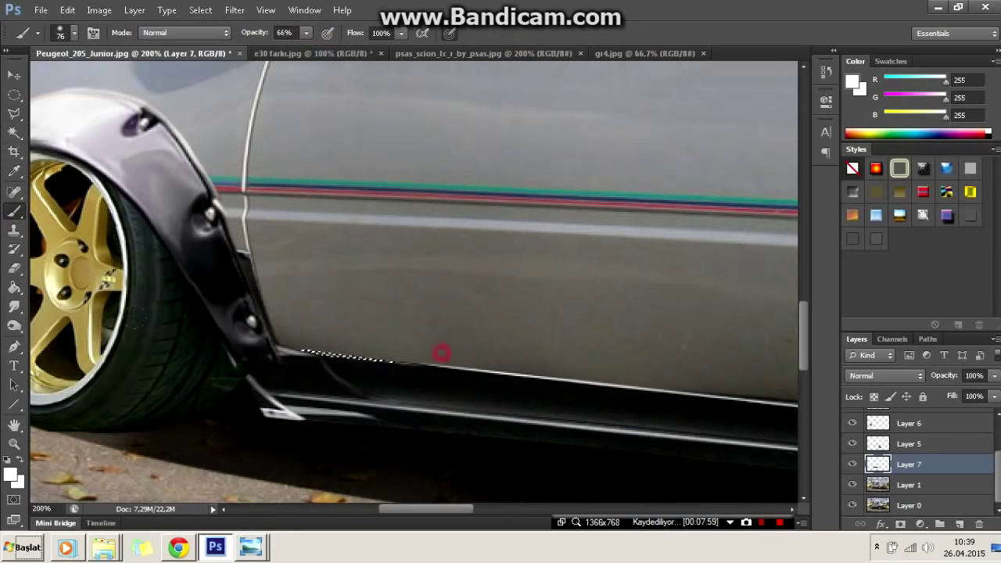
pyautogui.press('l')
pyautogui.rightClick(182, 121)
pyautogui.click(209, 134)
pyautogui.hotkey('ctrl', '-')
pyautogui.hotkey('ctrl', '+')
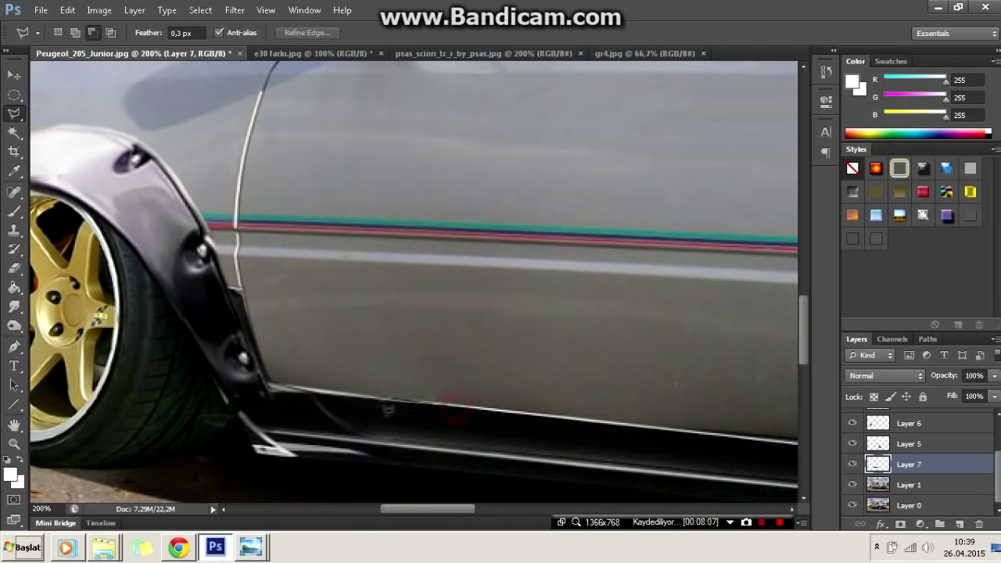
pyautogui.press('b')
pyautogui.press('l')
# - Select a strip along the sill, smudge its edge, then deselect and zoom out
pyautogui.moveTo(429, 508); pyautogui.dragTo(493, 508)
pyautogui.click(433, 468)
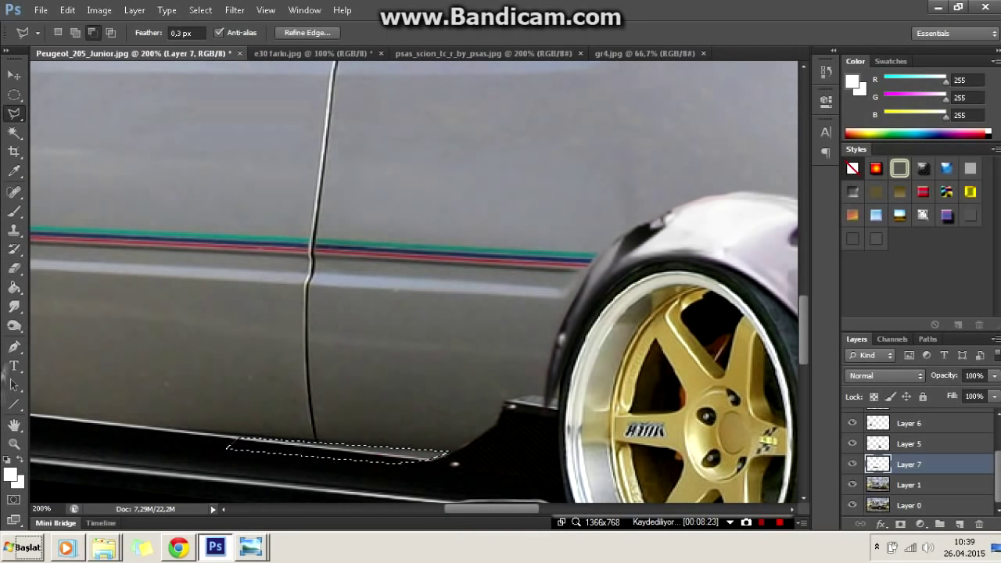
pyautogui.press('r')
pyautogui.press('l')
pyautogui.hotkey('ctrl', 'd')
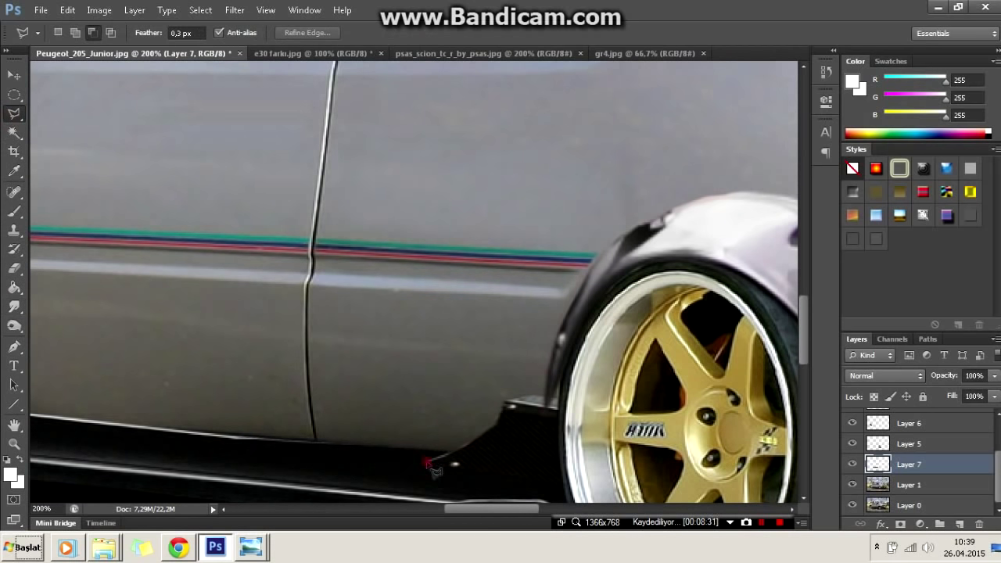
pyautogui.press('b')
pyautogui.press('l')
pyautogui.rightClick(125, 153)
pyautogui.press('Escape')
pyautogui.hotkey('ctrl', '-')
pyautogui.hotkey('ctrl', '-')
pyautogui.hotkey('ctrl', '-')
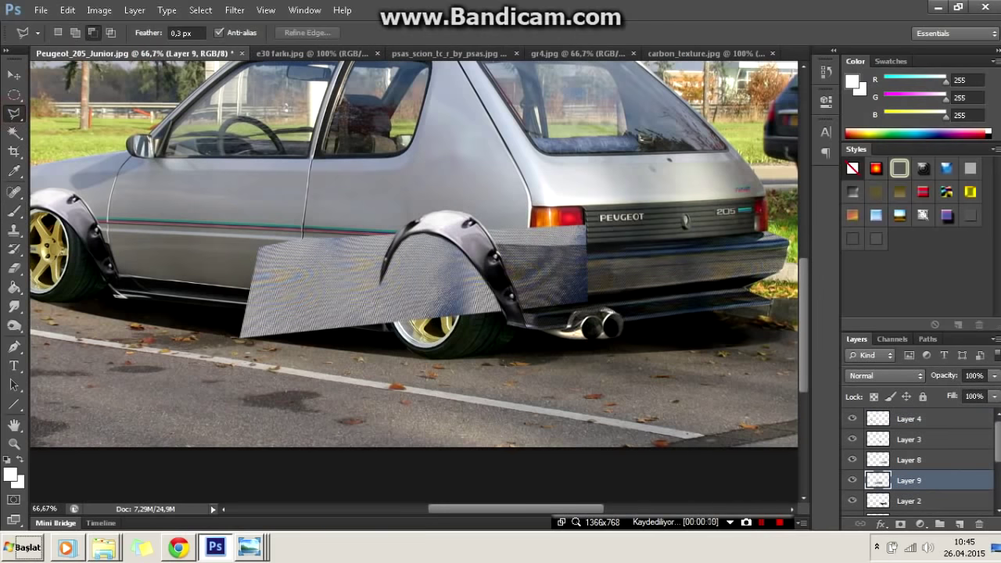
# - Move the Layer 9 carbon texture to the top and rotate it to follow the car's slope
pyautogui.moveTo(919, 409); pyautogui.dragTo(919, 418)
pyautogui.rightClick(486, 262)
pyautogui.click(536, 370)
pyautogui.moveTo(595, 375); pyautogui.dragTo(481, 217)
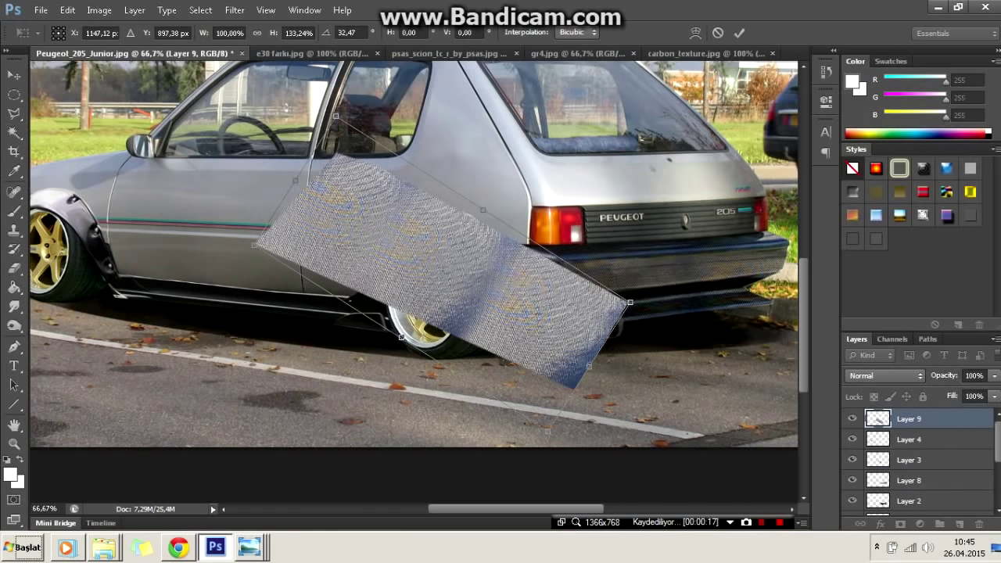
pyautogui.press('Return')
# - Set Layer 9 to Multiply blending, commit a free transform, and hide the layer
pyautogui.click(886, 375)
pyautogui.click(883, 56)
pyautogui.rightClick(570, 293)
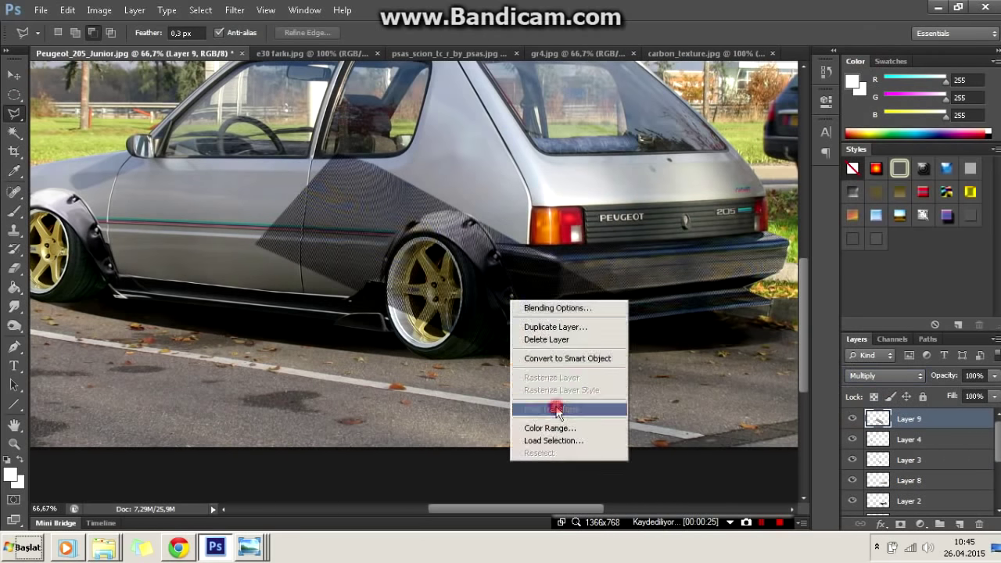
pyautogui.click(615, 404)
pyautogui.press('Return')
pyautogui.click(853, 418)
pyautogui.hotkey('ctrl', '+')
pyautogui.hotkey('ctrl', '+')
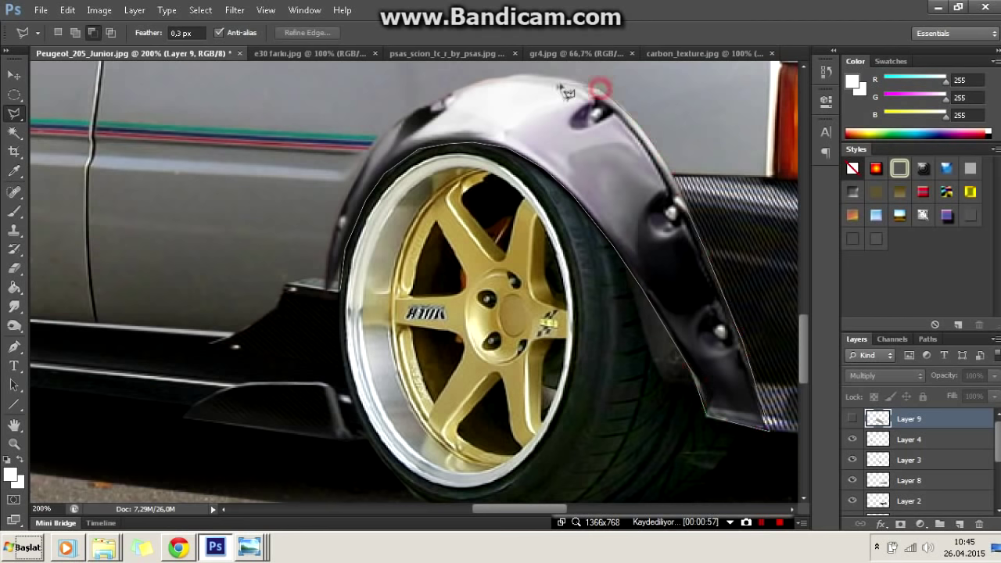
# - Clip the carbon texture to the rear flare by deleting everything outside its outline
pyautogui.click(345, 221)
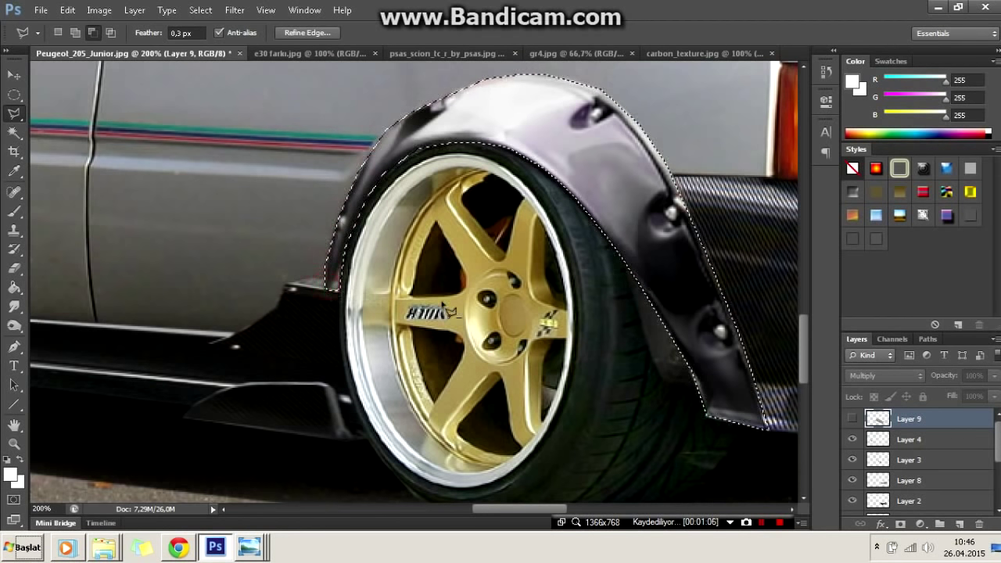
pyautogui.hotkey('ctrl', '-')
pyautogui.click(853, 418)
pyautogui.hotkey('ctrl', 'shift', 'i')
pyautogui.press('Delete')
pyautogui.hotkey('ctrl', 'd')
# - Set the Eraser to size 8 for cleaning the flare edge
pyautogui.press('e')
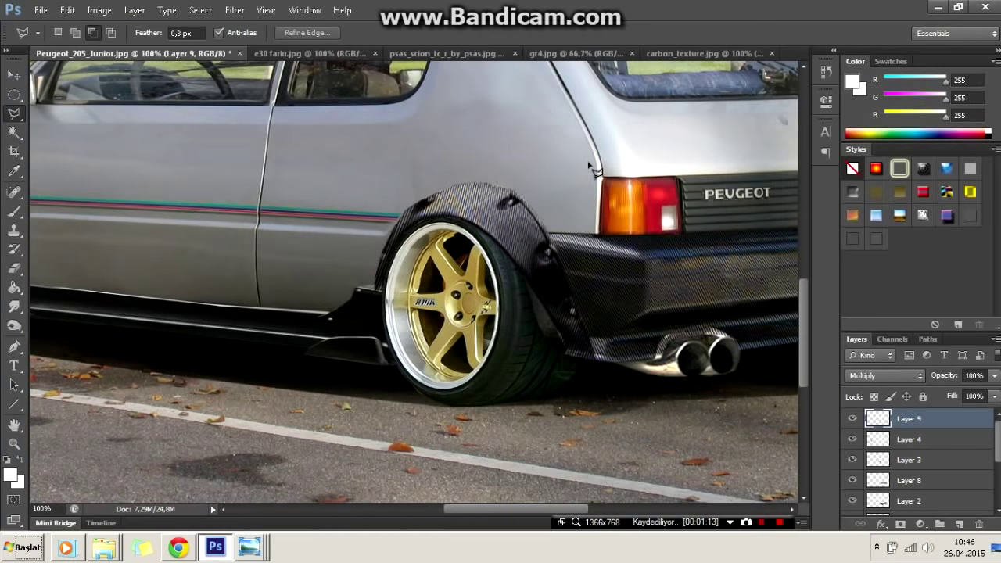
pyautogui.hotkey('ctrl', '+')
pyautogui.hotkey('ctrl', '+')
pyautogui.click(74, 33)
pyautogui.moveTo(39, 82); pyautogui.dragTo(30, 82)
pyautogui.click(713, 150)
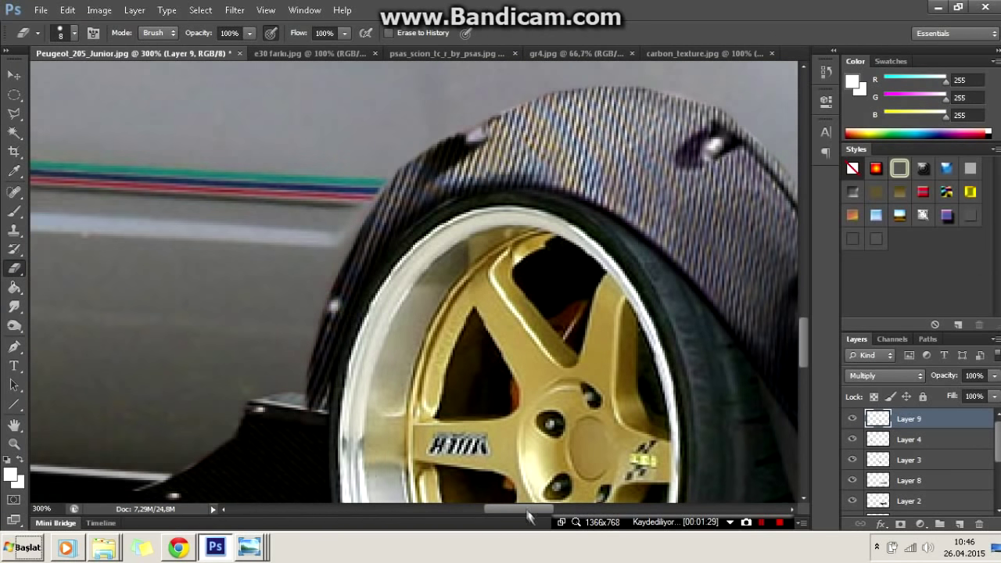
pyautogui.hscroll(5, 547, 485)
pyautogui.scroll(-2, 599, 420)
pyautogui.scroll(-2, 645, 322)
# - On Layer 5, outline the flare's inner edge with the Polygonal Lasso
pyautogui.press('l')
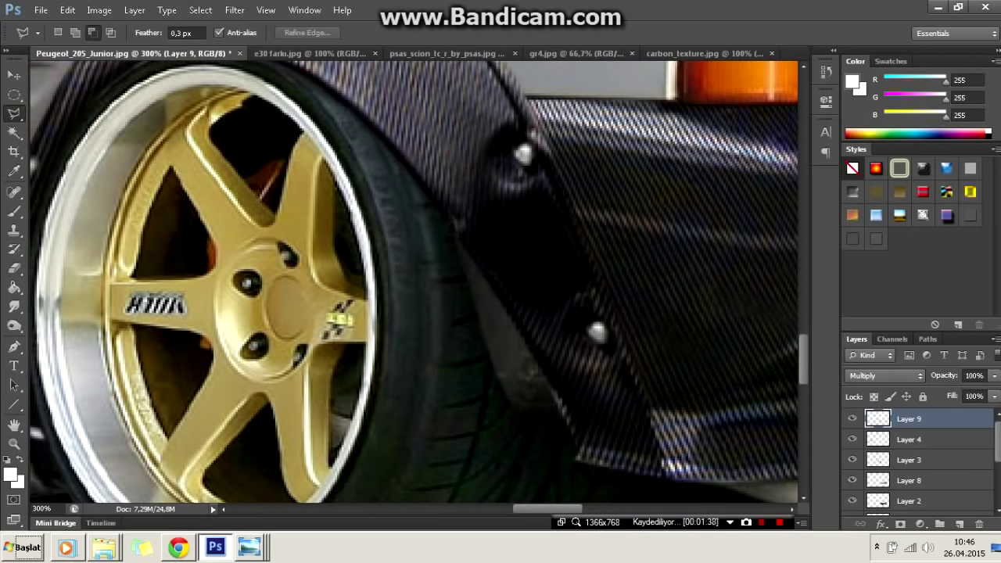
pyautogui.scroll(-2, 898, 462)
pyautogui.click(907, 460)
pyautogui.click(449, 221)
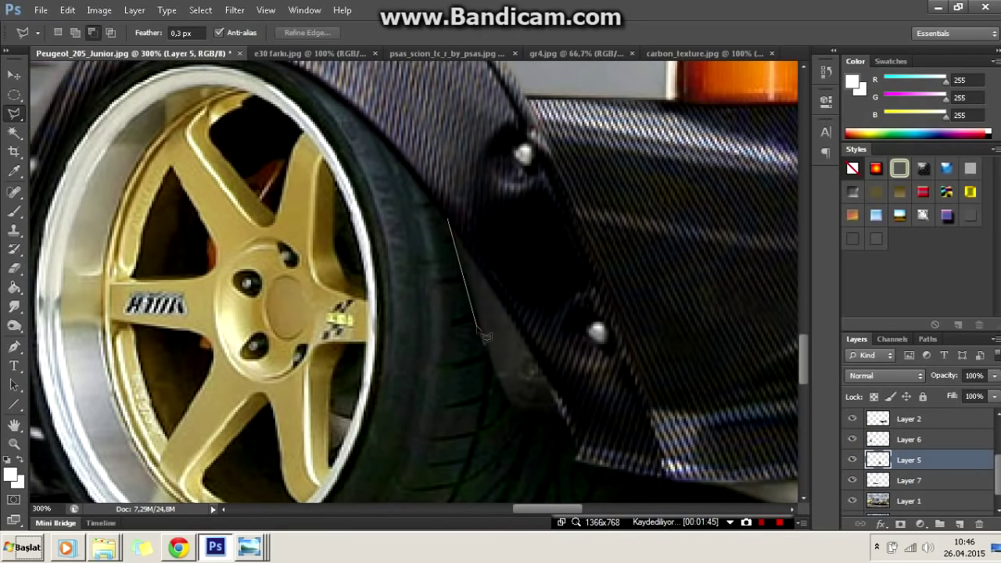
pyautogui.scroll(-2, 559, 406)
pyautogui.click(583, 195)
pyautogui.scroll(1, 547, 234)
pyautogui.doubleClick(462, 113)
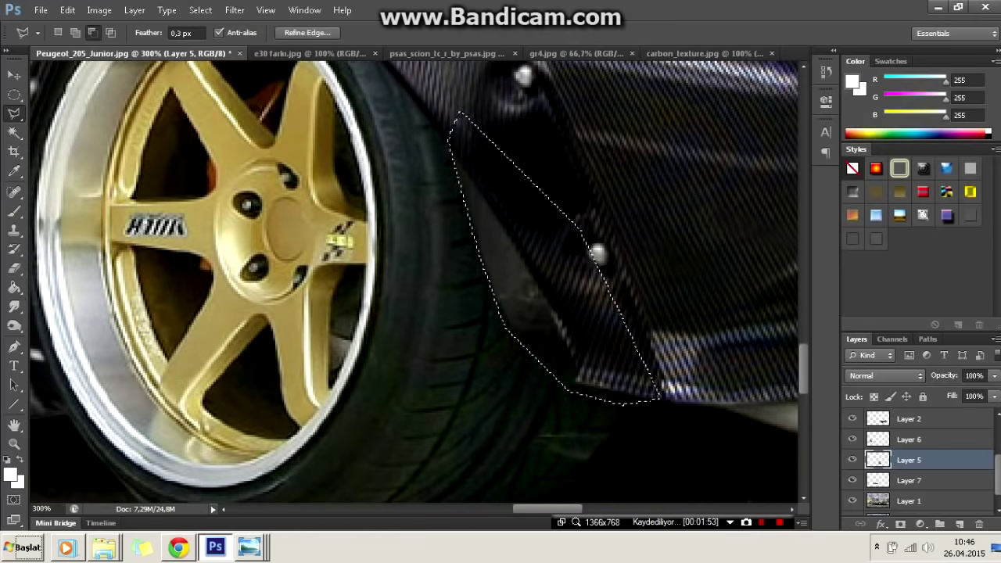
# - Smudge the area inside the selection, adjusting Smudge strength between 29% and 100%
pyautogui.press('r')
pyautogui.moveTo(500, 196); pyautogui.dragTo(516, 297)
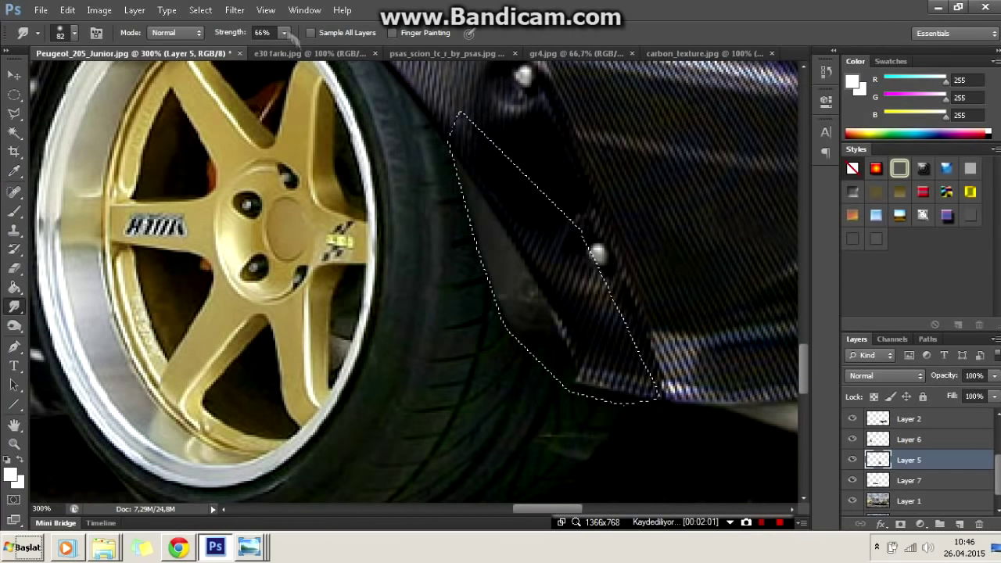
pyautogui.moveTo(285, 33); pyautogui.dragTo(341, 49)
pyautogui.moveTo(493, 235); pyautogui.dragTo(573, 295)
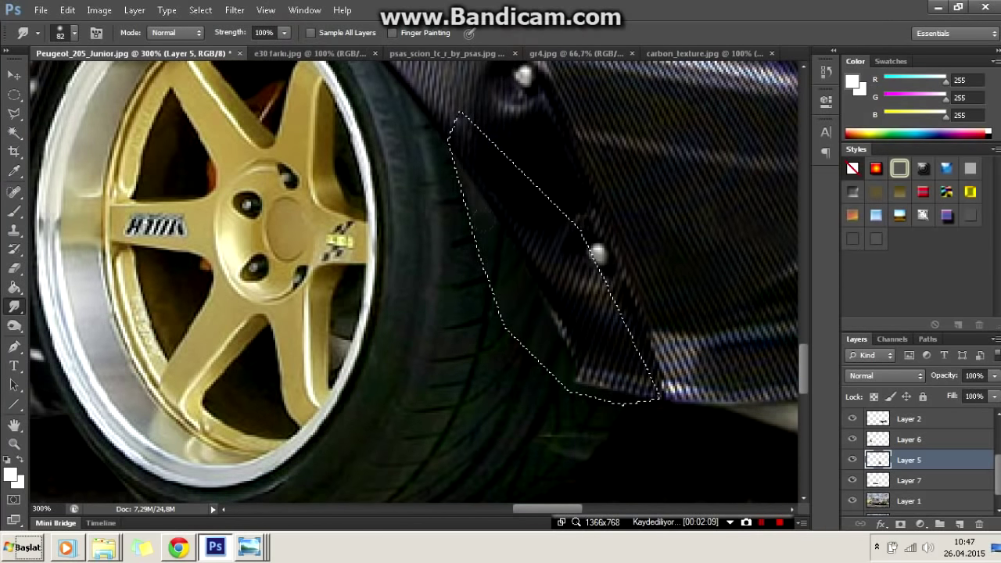
pyautogui.scroll(-3, 573, 296)
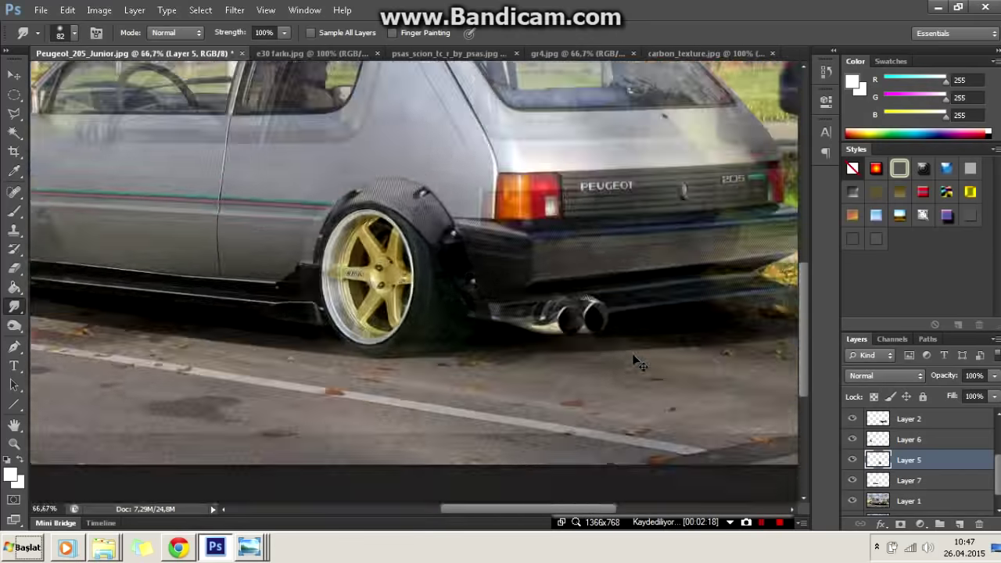
pyautogui.scroll(2, 639, 304)
pyautogui.press('l')
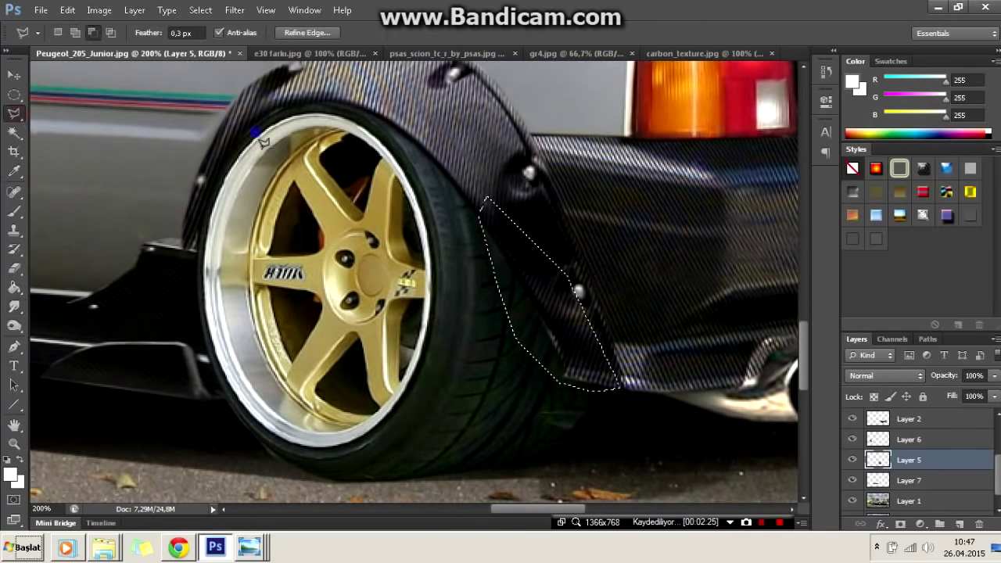
# - Draw a curved Pen path along the rear tyre inside the arch and convert it to a selection
pyautogui.click(15, 349)
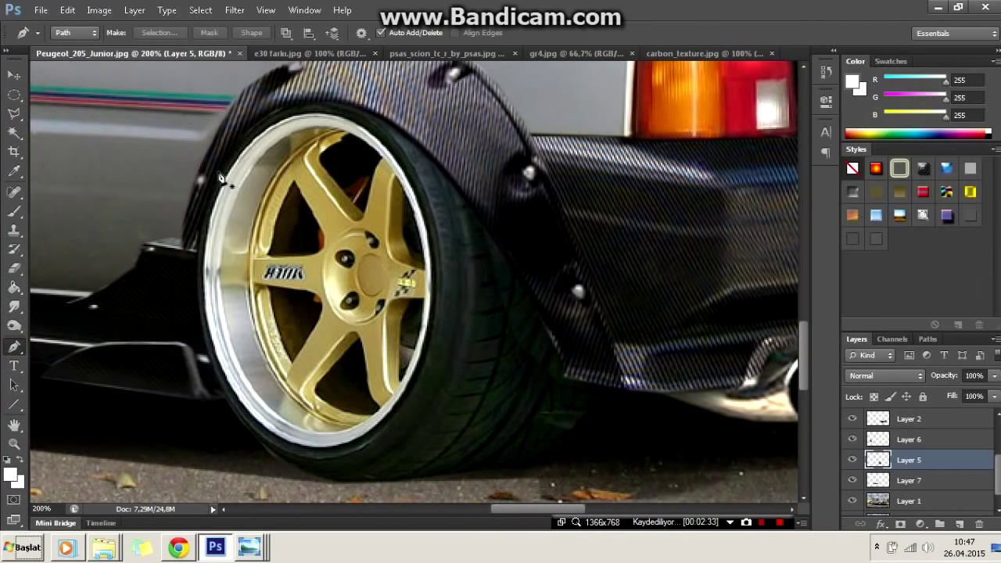
pyautogui.press('Delete')
pyautogui.moveTo(373, 308); pyautogui.dragTo(385, 173)
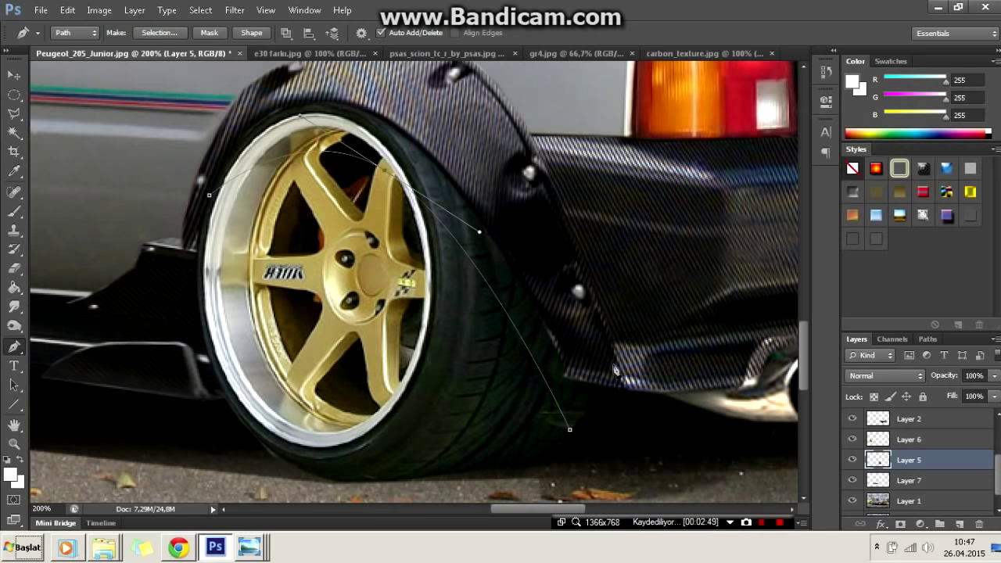
pyautogui.rightClick(269, 214)
pyautogui.click(312, 275)
pyautogui.press('Return')
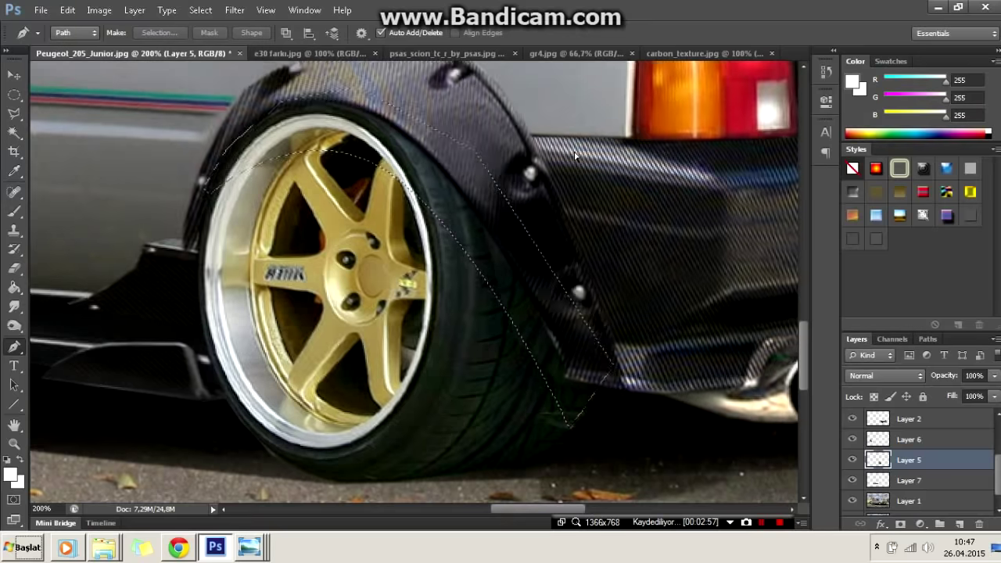
# - Brush black over the rear tyre top at 50% opacity, then deselect
pyautogui.hotkey('ctrl', '-')
pyautogui.press('b')
pyautogui.press('d')
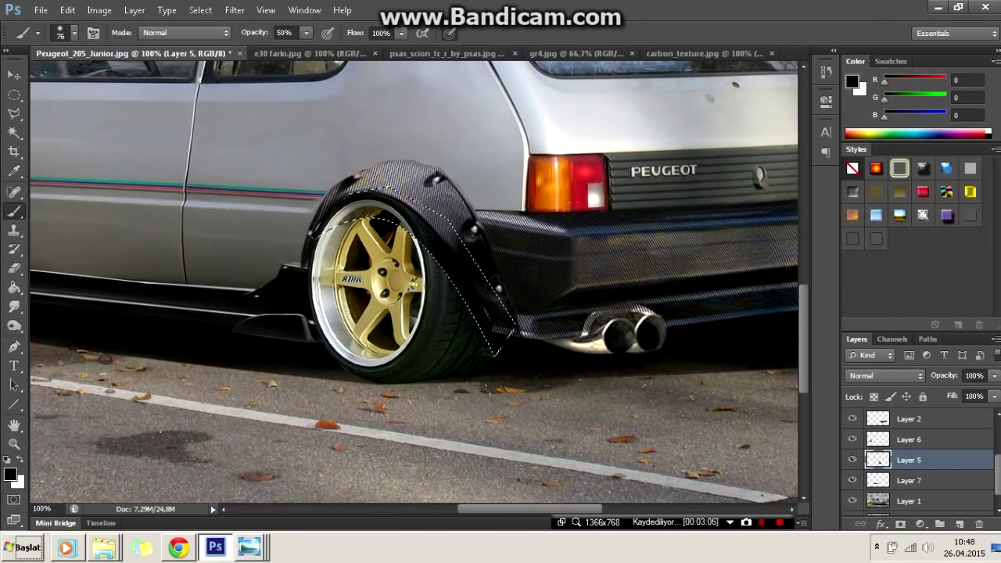
pyautogui.hotkey('ctrl', 'd')
pyautogui.press('l')
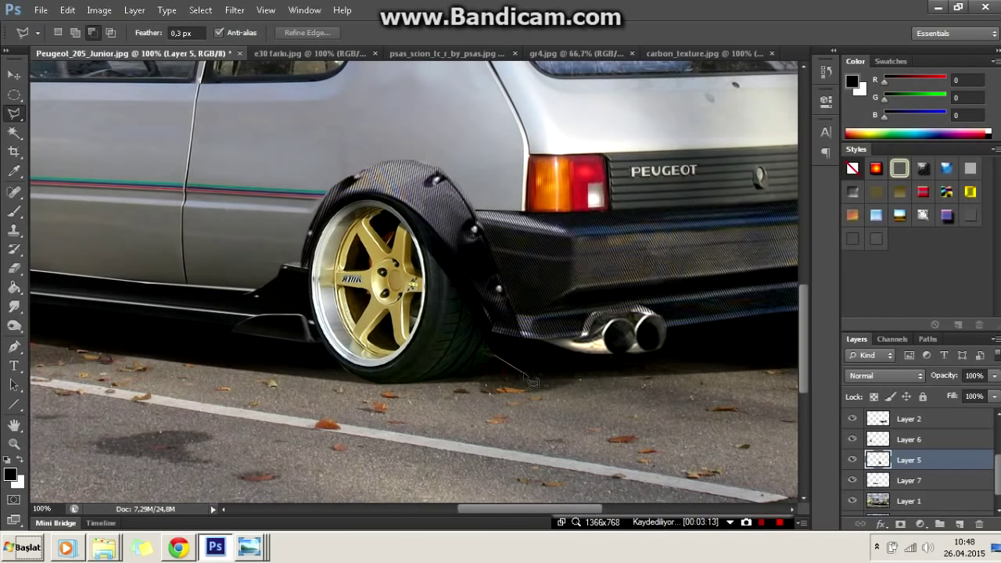
# - Brush a dark patch, then Polygonal Lasso the ground beneath the rear bumper and exhausts
pyautogui.press('b')
pyautogui.moveTo(508, 345); pyautogui.dragTo(547, 360)
pyautogui.press('l')
pyautogui.hotkey('ctrl', '+')
pyautogui.hotkey('ctrl', '+')
pyautogui.click(643, 338)
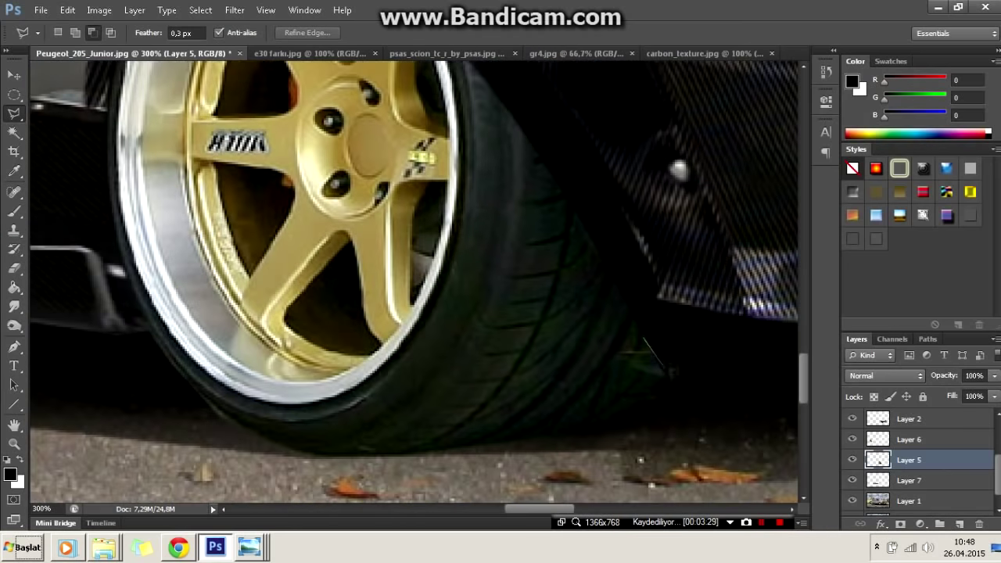
pyautogui.hscroll(5, 677, 387)
pyautogui.click(424, 419)
pyautogui.hscroll(5, 782, 413)
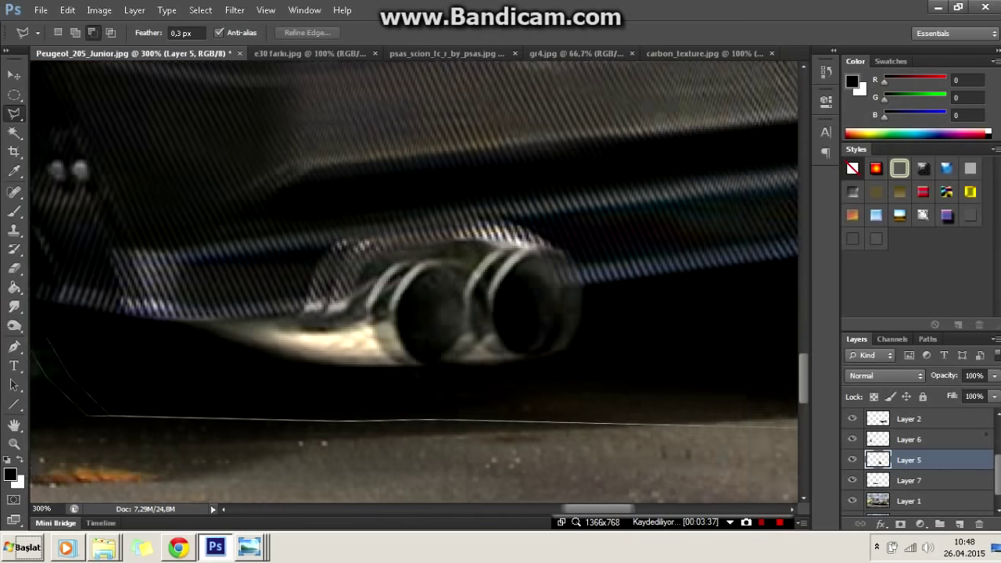
pyautogui.hscroll(5, 713, 403)
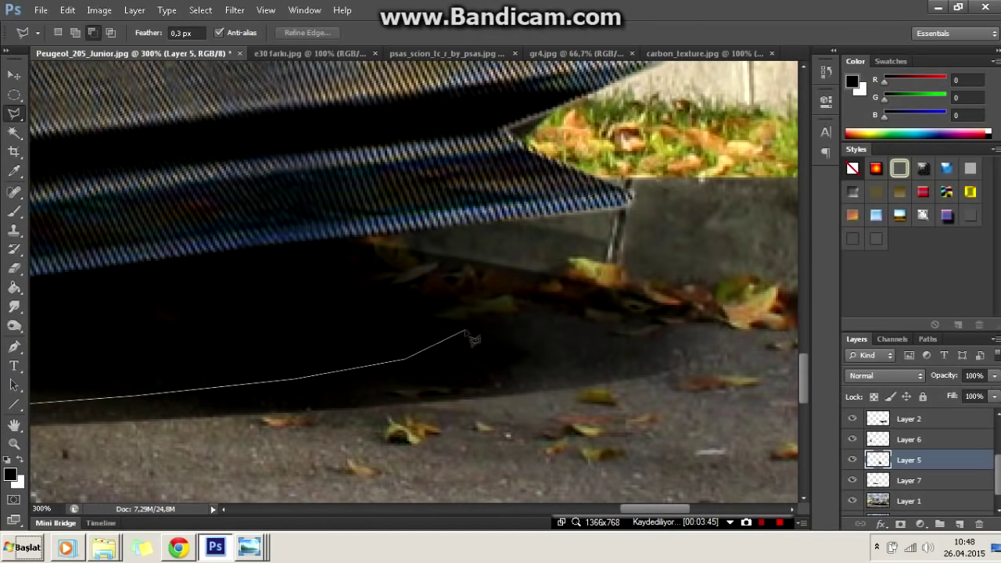
pyautogui.hscroll(-5, 353, 244)
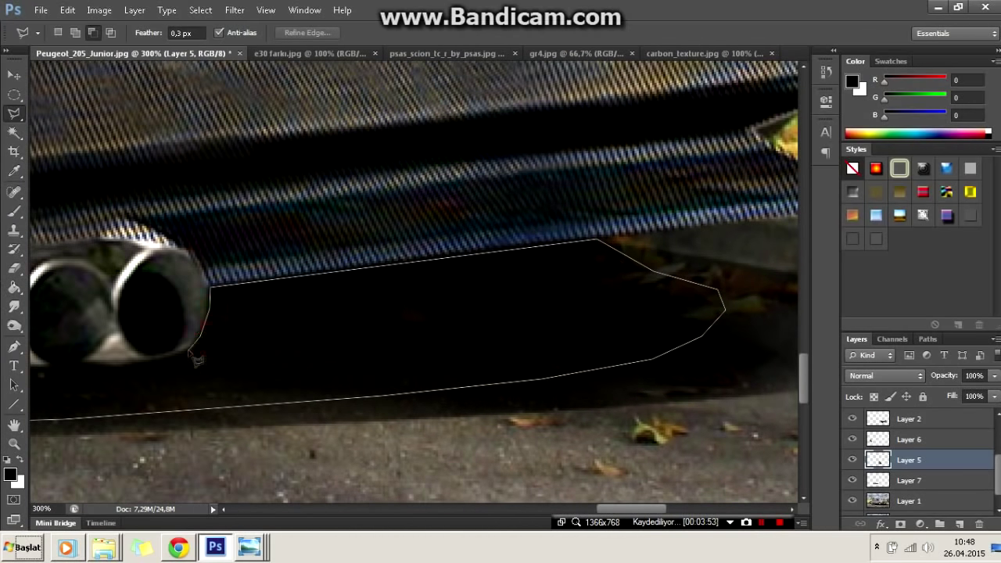
pyautogui.hscroll(-5, 55, 371)
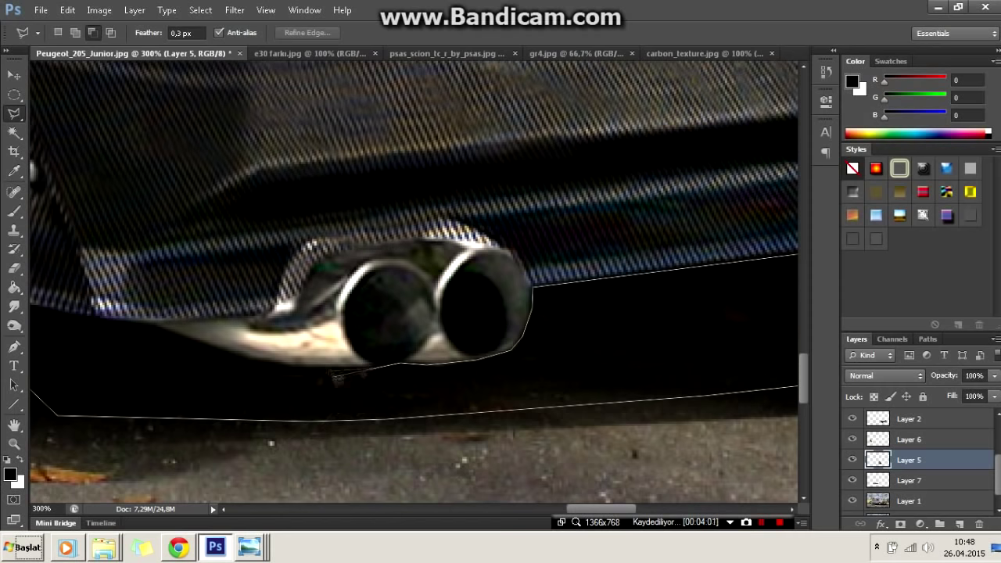
pyautogui.press('Return')
# - Paint the outlined ground shadow black with the Brush, then deselect it
pyautogui.hotkey('ctrl', '-')
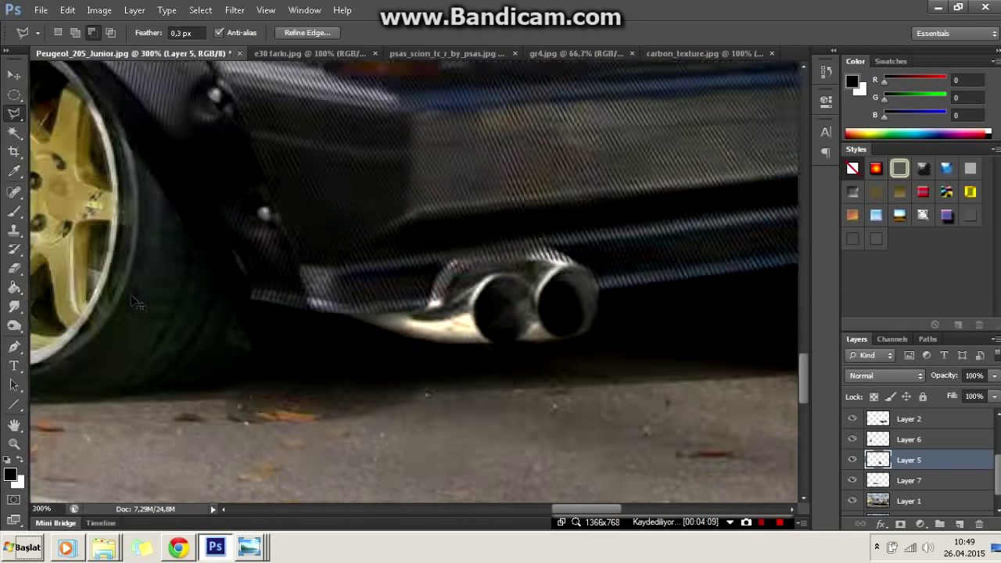
pyautogui.hotkey('ctrl', '-')
pyautogui.hotkey('ctrl', '-')
pyautogui.press('b')
pyautogui.press('l')
pyautogui.rightClick(200, 125)
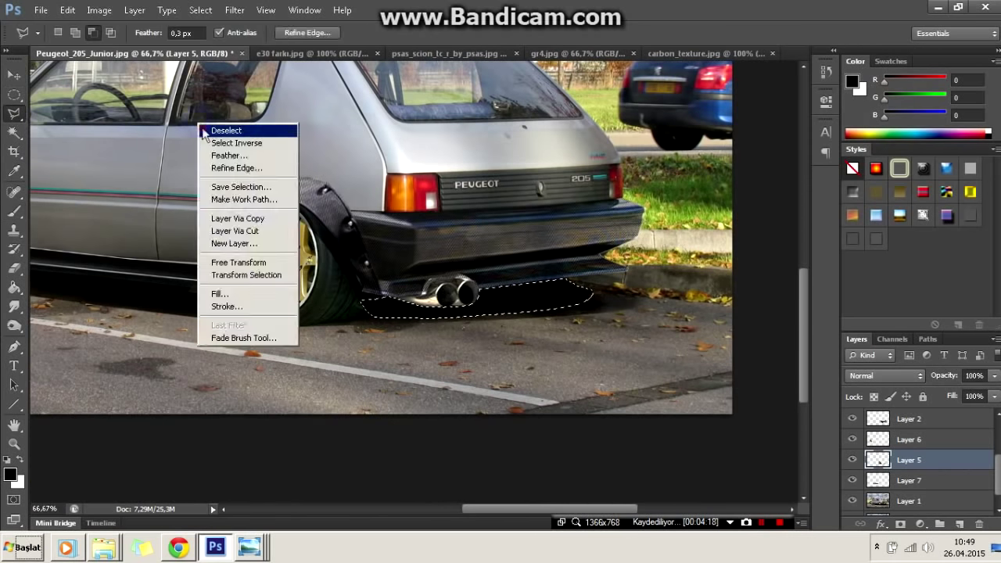
pyautogui.click(205, 128)
pyautogui.hotkey('ctrl', '-')
pyautogui.hotkey('ctrl', '-')
pyautogui.hotkey('ctrl', '+')
pyautogui.hotkey('ctrl', '+')
pyautogui.hotkey('ctrl', '+')
pyautogui.hotkey('ctrl', '+')
pyautogui.hotkey('ctrl', '+')
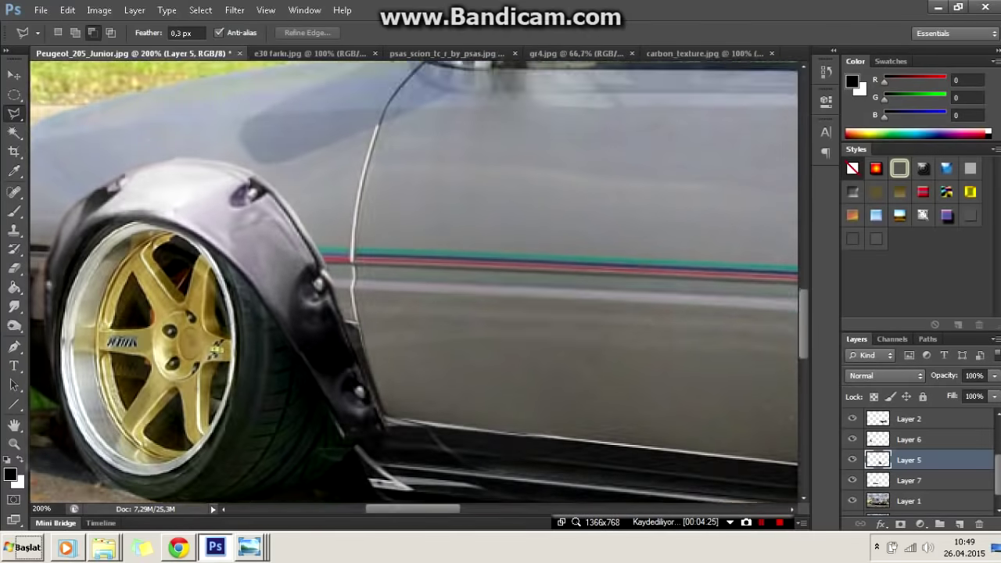
# - Draw a curved Pen path over the front tyre top and convert it to a selection
pyautogui.hotkey('alt', ']')
pyautogui.click(13, 346)
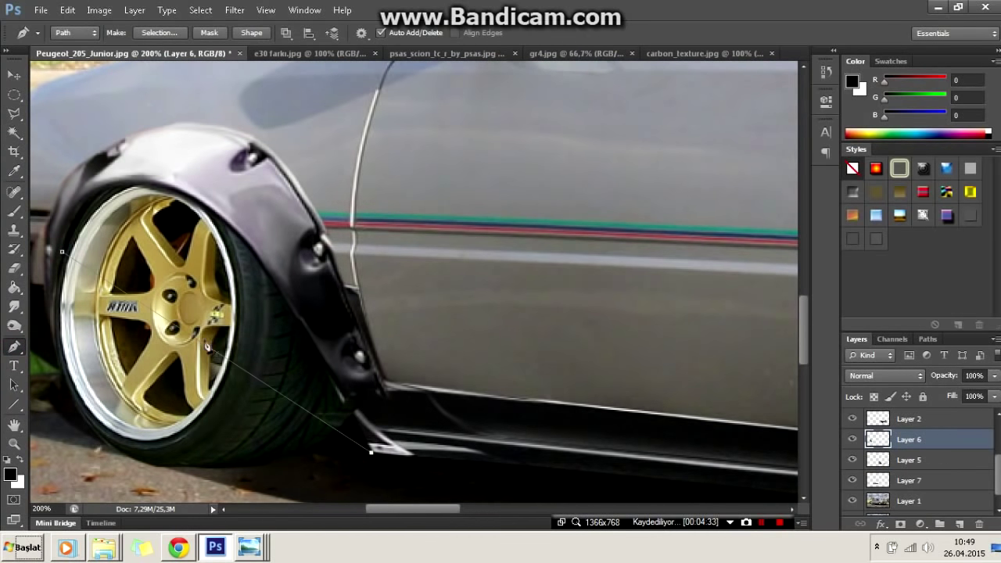
pyautogui.moveTo(188, 246); pyautogui.dragTo(270, 298)
pyautogui.click(64, 256)
pyautogui.rightClick(113, 261)
pyautogui.click(149, 321)
pyautogui.click(585, 155)
# - Shade the selected front tyre top black at 50% opacity and reframe the view
pyautogui.press('b')
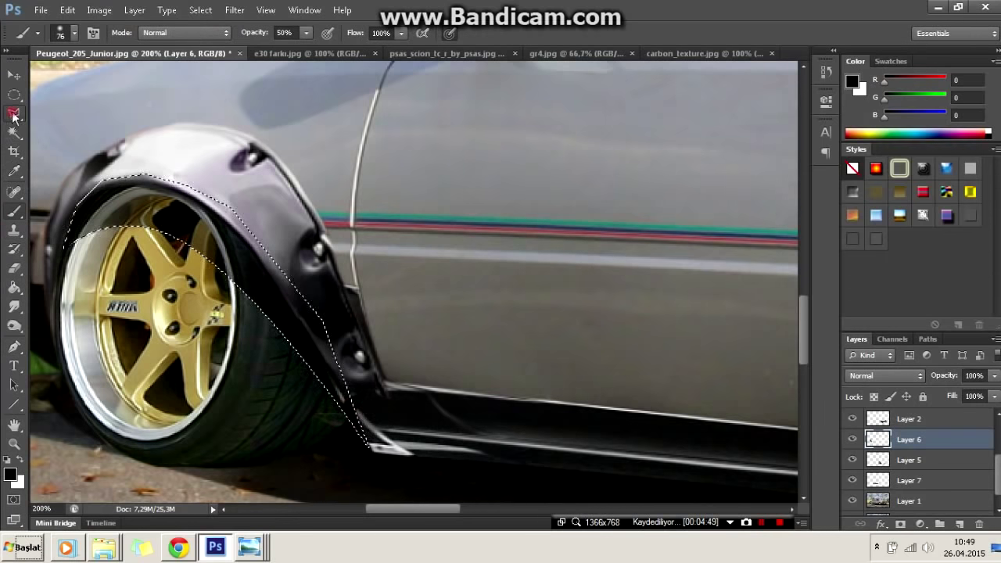
pyautogui.click(13, 114)
pyautogui.hotkey('ctrl', '-')
pyautogui.hotkey('ctrl', '-')
pyautogui.hotkey('ctrl', '-')
pyautogui.hotkey('ctrl', '+')
pyautogui.hotkey('ctrl', '+')
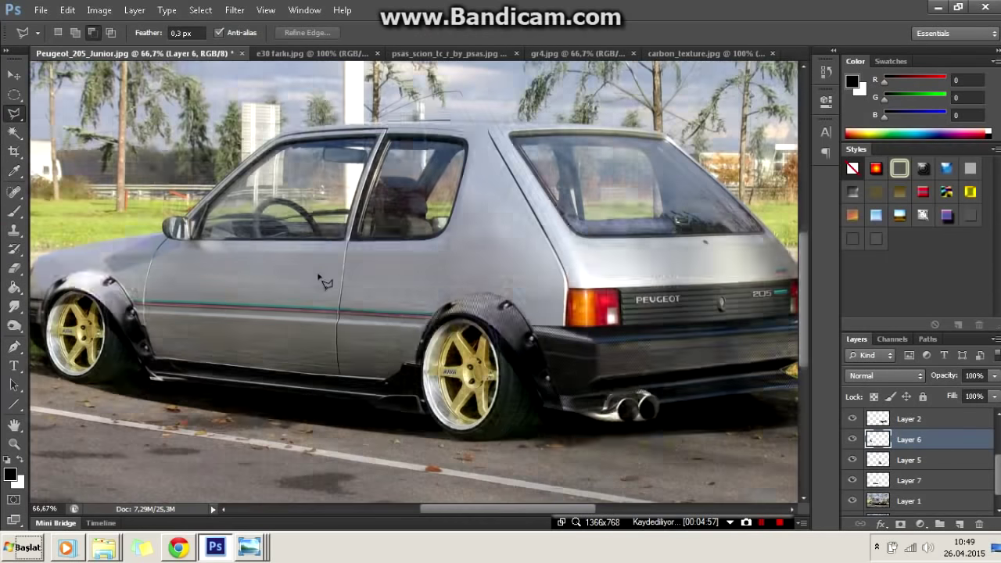
pyautogui.scroll(1, 399, 389)
pyautogui.moveTo(476, 509); pyautogui.dragTo(396, 505)
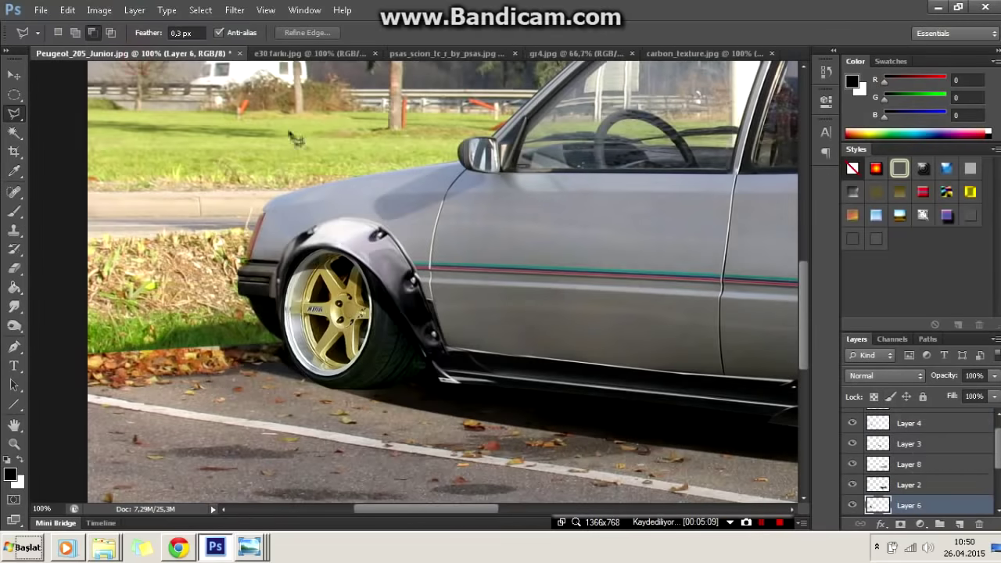
# - Paste the carbon texture as a new layer, rotated about 22° and stretched over the front
pyautogui.hotkey('ctrl', 'v')
pyautogui.moveTo(907, 503); pyautogui.dragTo(915, 416)
pyautogui.hotkey('ctrl', 't')
pyautogui.moveTo(727, 235)
pyautogui.mouseDown()
pyautogui.moveTo(416, 240)
pyautogui.moveTo(425, 224)
pyautogui.mouseUp()
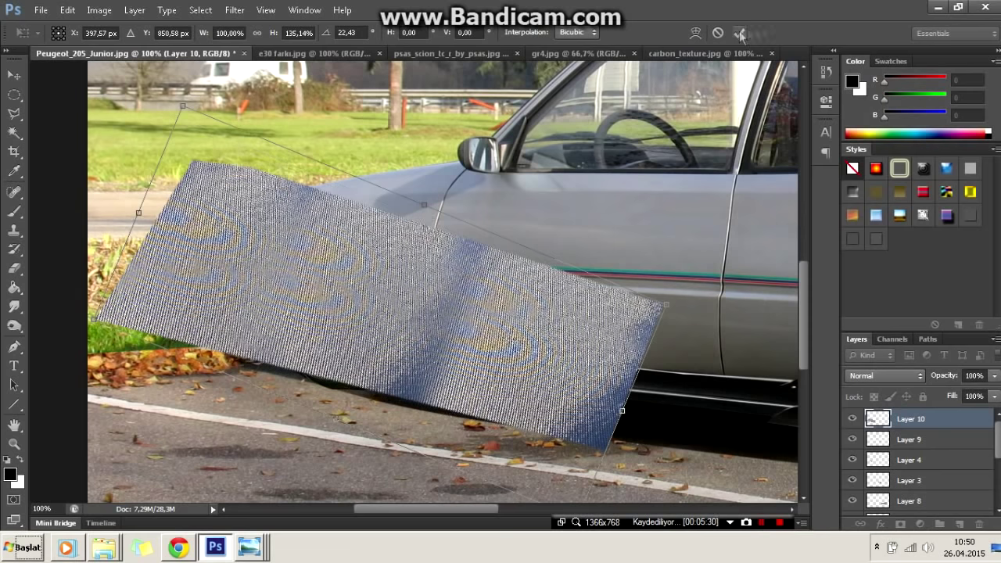
pyautogui.click(739, 33)
# - Set the carbon layer to Multiply, hide it, and make Layer 4 active
pyautogui.click(886, 376)
pyautogui.click(884, 55)
pyautogui.click(852, 418)
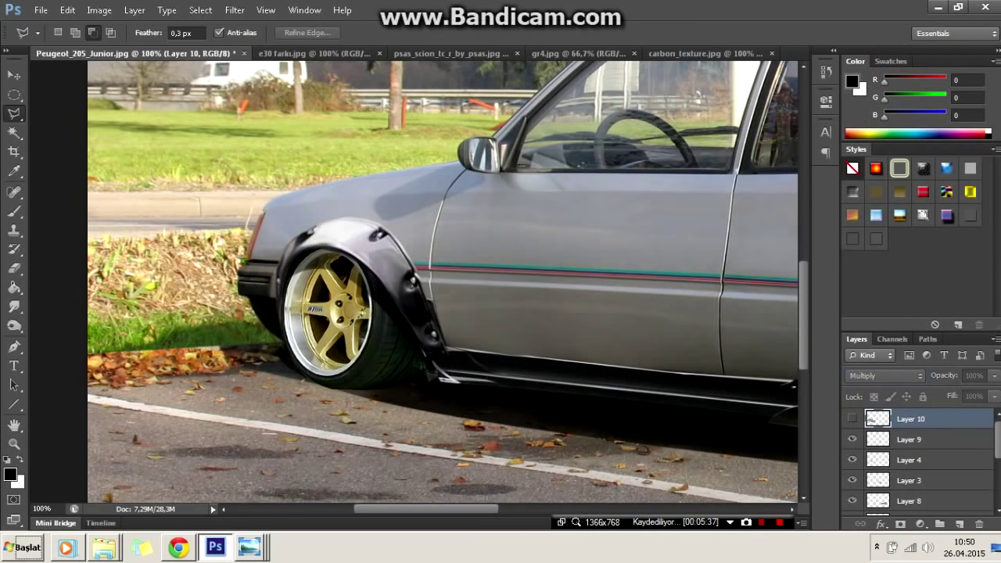
pyautogui.click(907, 459)
pyautogui.hotkey('ctrl', '+')
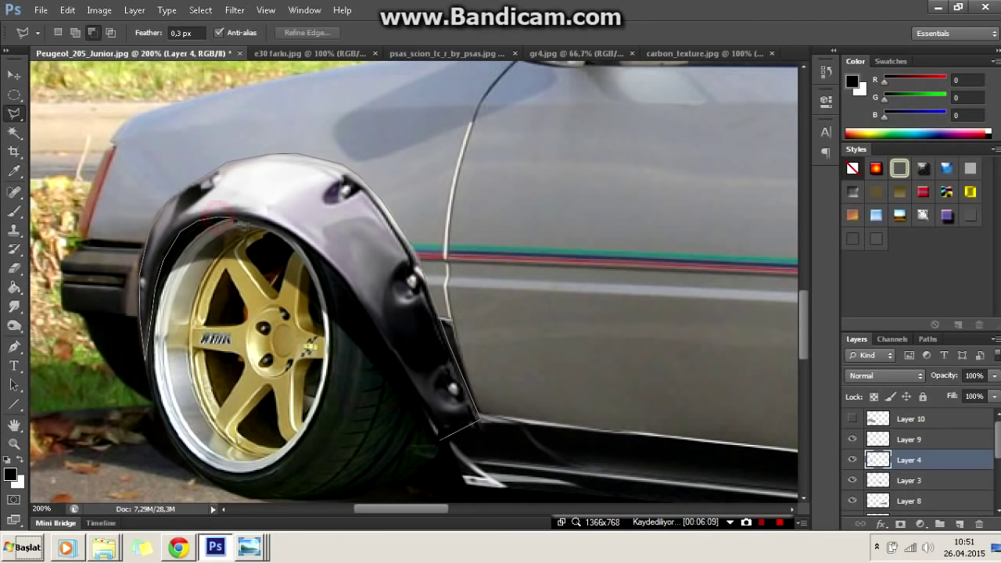
# - Outline the front flare, show carbon Layer 10 and copy its texture into the flare
pyautogui.click(441, 438)
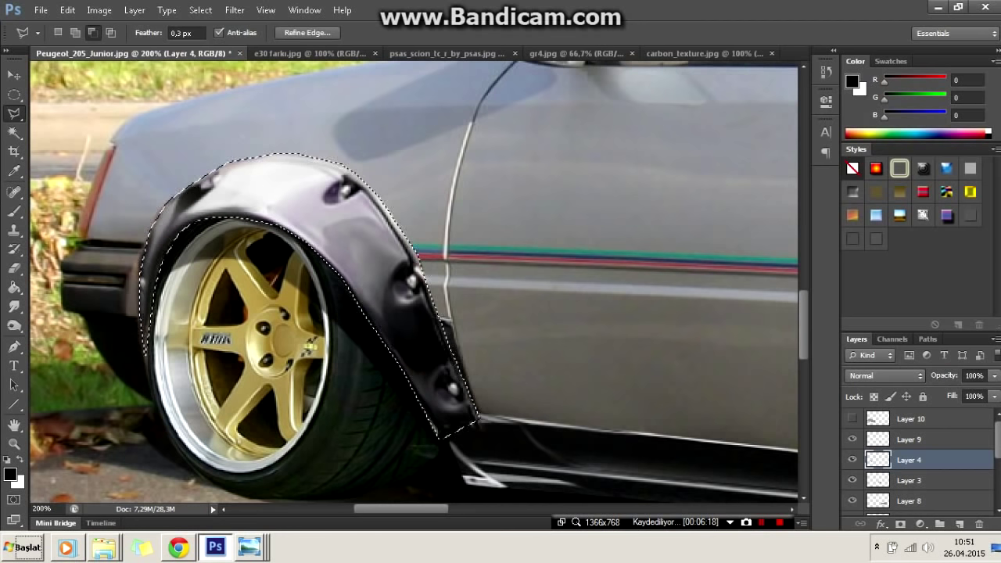
pyautogui.click(852, 419)
pyautogui.rightClick(426, 264)
pyautogui.press('Escape')
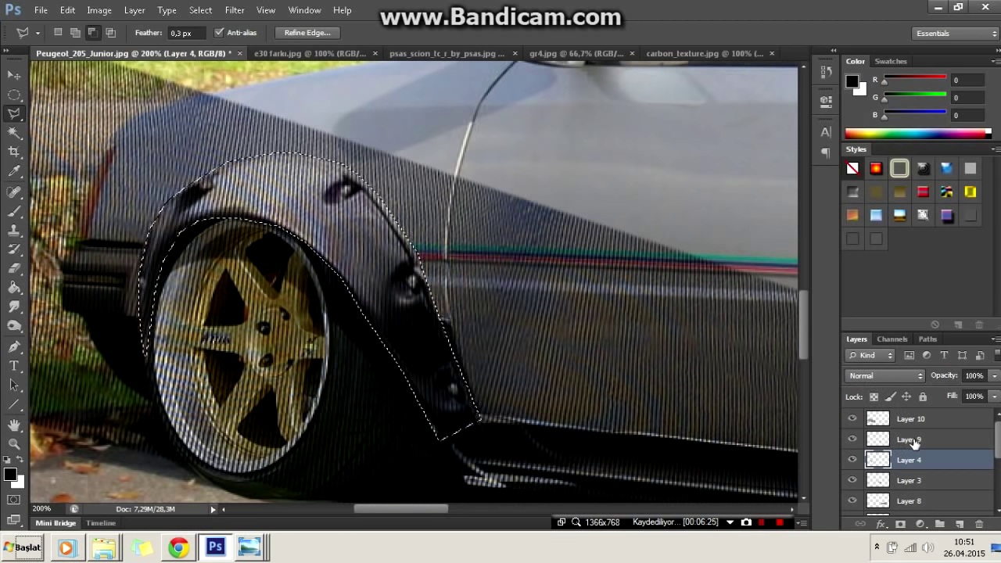
pyautogui.click(909, 419)
pyautogui.rightClick(427, 272)
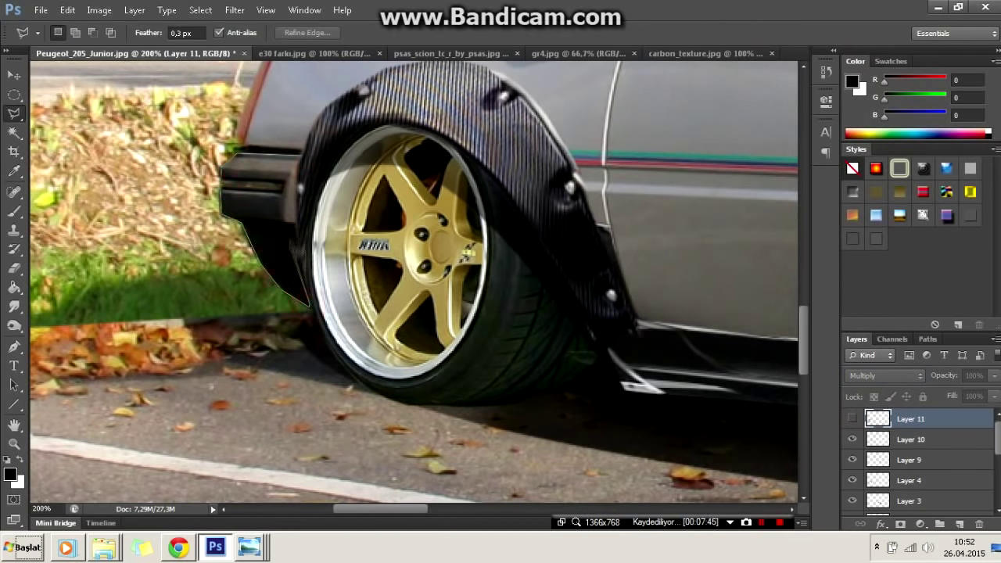
# - Outline the front bumper corner, show the carbon layer, delete the excess and deselect
pyautogui.doubleClick(300, 186)
pyautogui.click(852, 418)
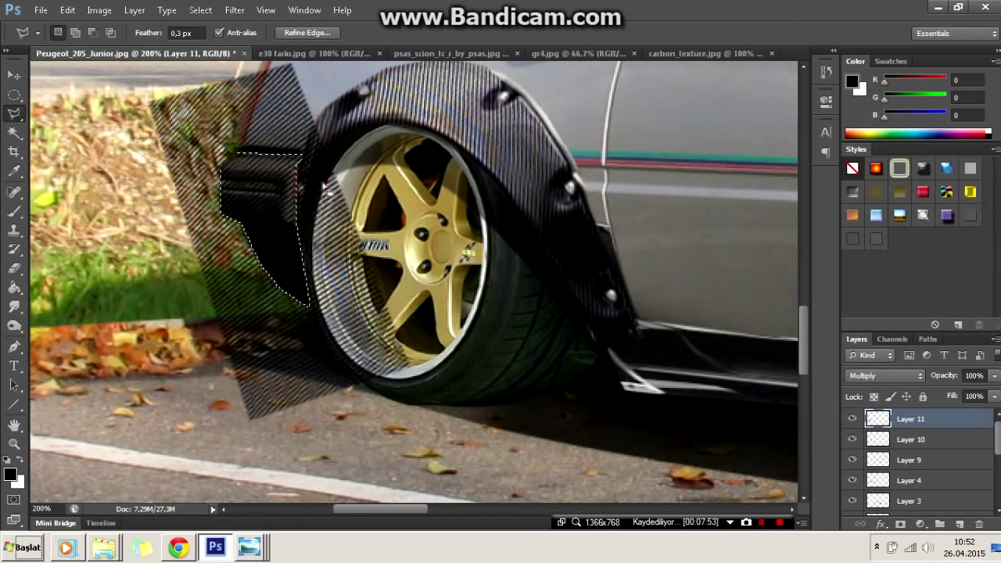
pyautogui.press('Delete')
pyautogui.hotkey('ctrl', 'd')
pyautogui.scroll(-4, 399, 127)
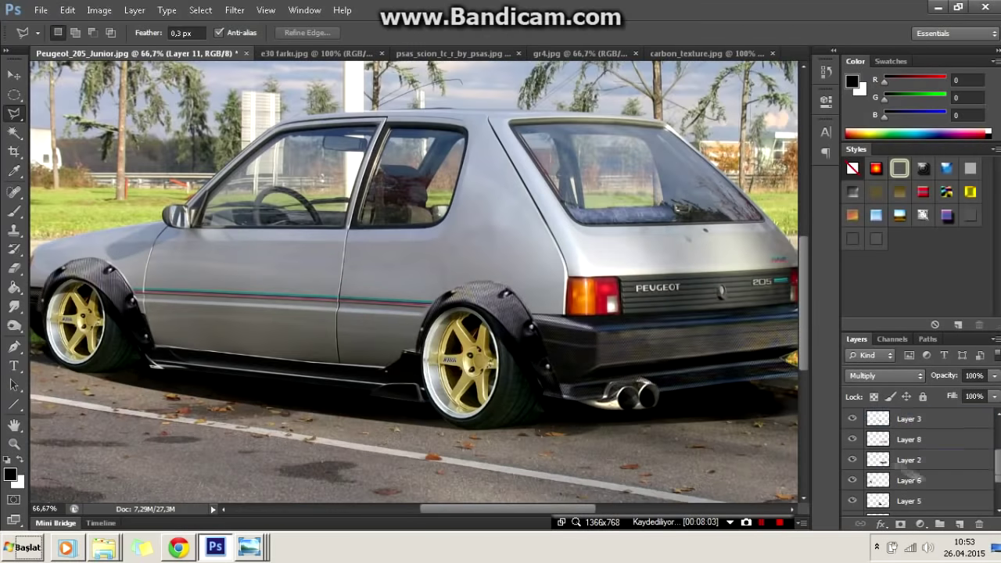
# - Make Layer 2 active with Normal blending and select the Dodge/Burn tool
pyautogui.click(909, 460)
pyautogui.click(883, 376)
pyautogui.click(884, 376)
pyautogui.click(856, 6)
pyautogui.hotkey('ctrl', '-')
pyautogui.click(14, 325)
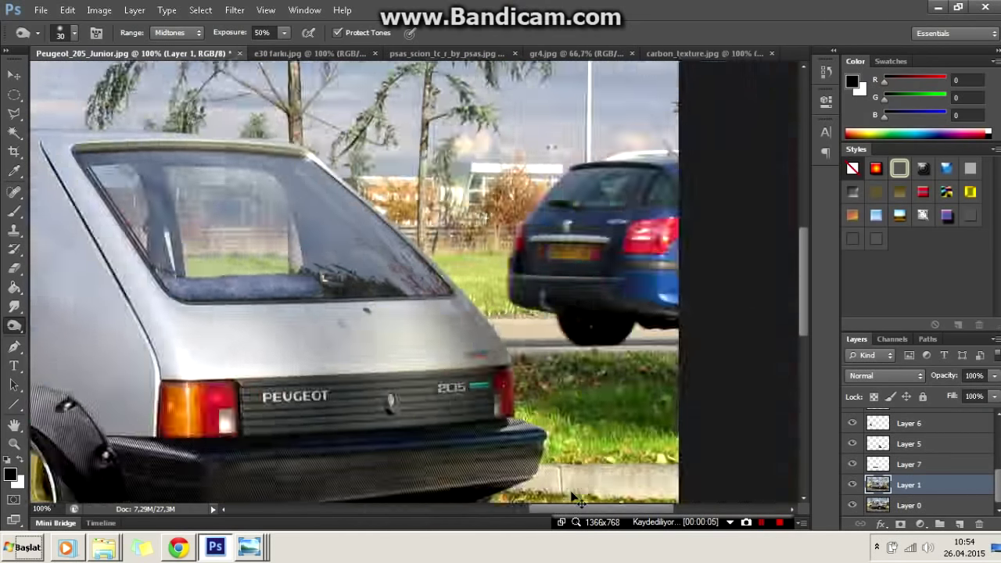
# - Outline the spot on the rear hatch, smudge it out, then deselect
pyautogui.scroll(4, 240, 363)
pyautogui.click(14, 113)
pyautogui.click(248, 380)
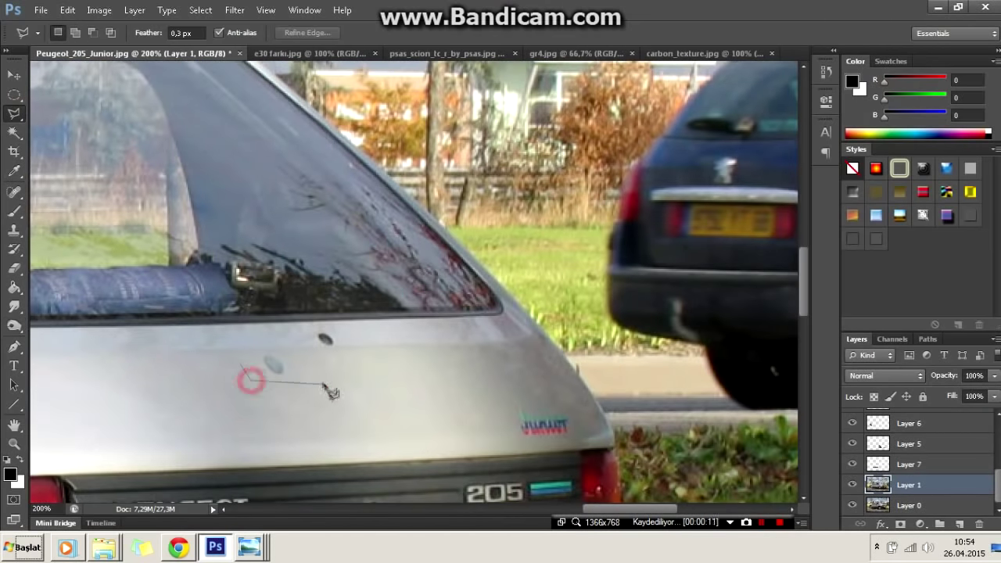
pyautogui.click(14, 306)
pyautogui.click(14, 113)
pyautogui.click(209, 141)
pyautogui.hotkey('ctrl', 'z')
pyautogui.press('r')
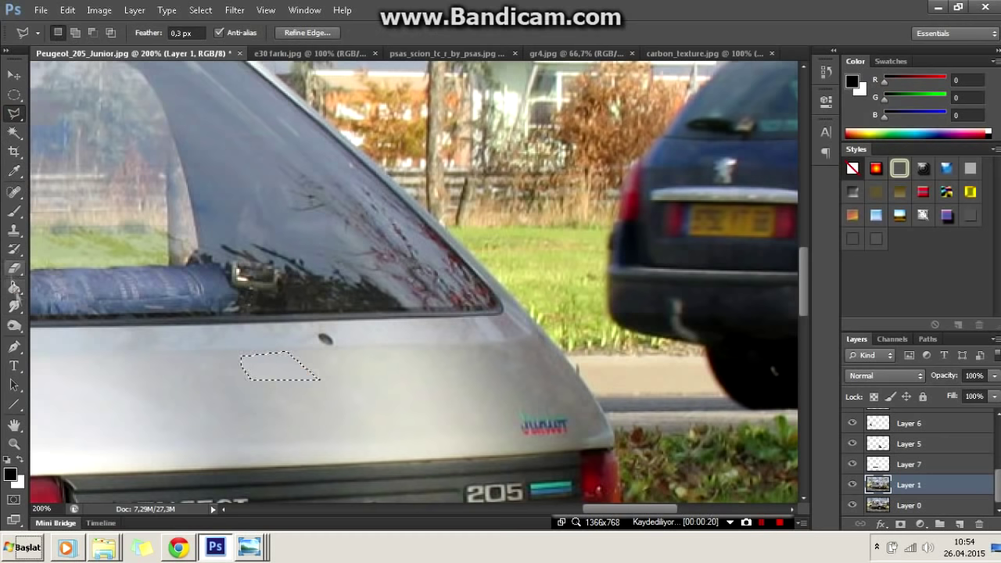
pyautogui.hotkey('shift', 'r')
pyautogui.hotkey('ctrl', 'd')
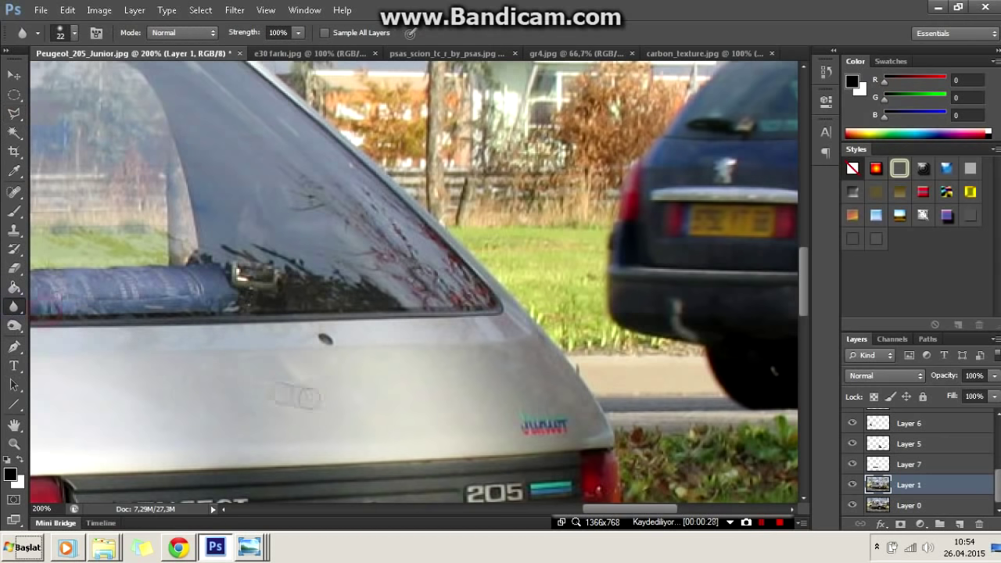
# - Select the dent beside the hole, smear it smooth, then deselect
pyautogui.click(14, 113)
pyautogui.hotkey('ctrl', '+')
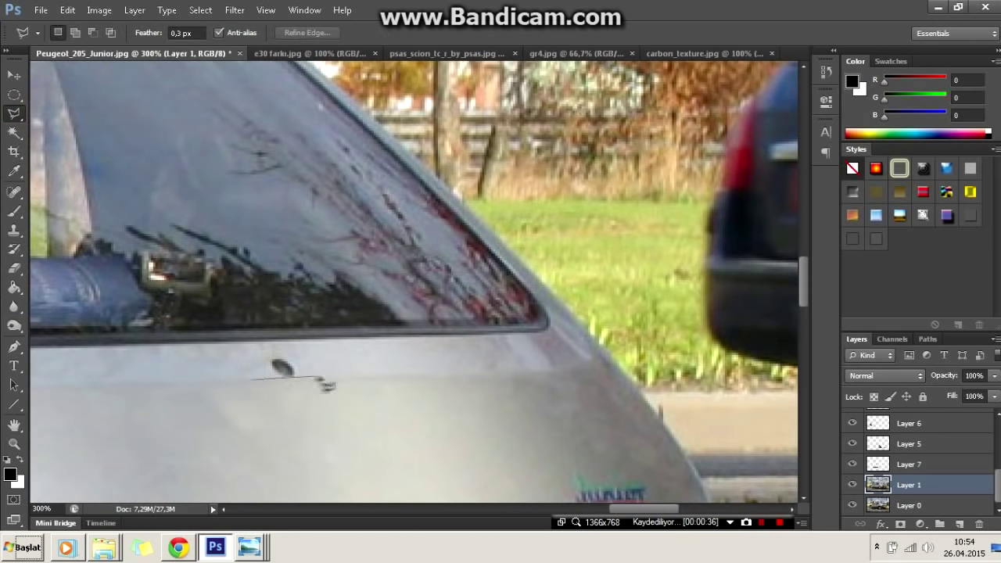
pyautogui.click(339, 353)
pyautogui.click(250, 352)
pyautogui.click(214, 366)
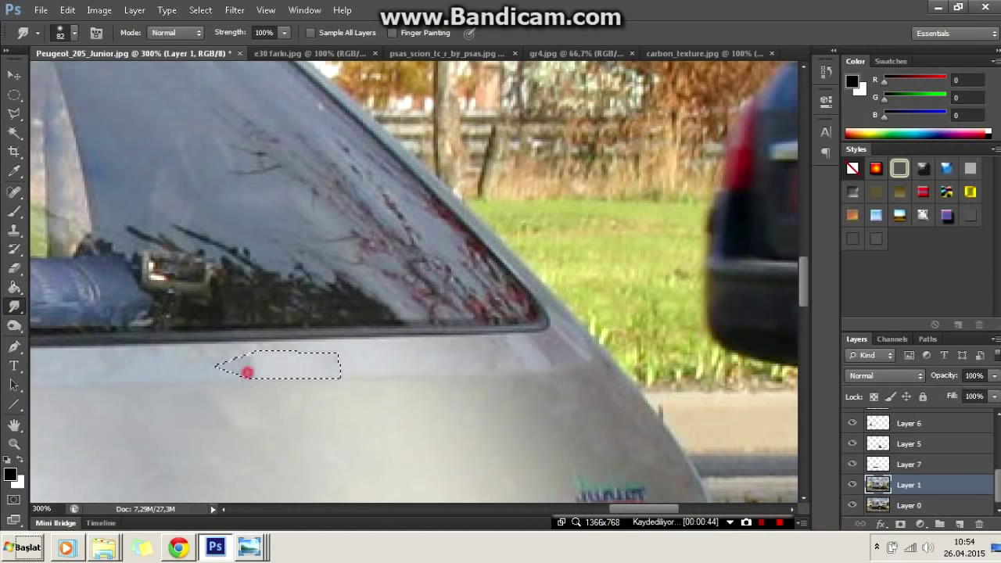
pyautogui.moveTo(245, 371); pyautogui.dragTo(331, 380)
pyautogui.press('l')
pyautogui.rightClick(188, 168)
pyautogui.click(188, 168)
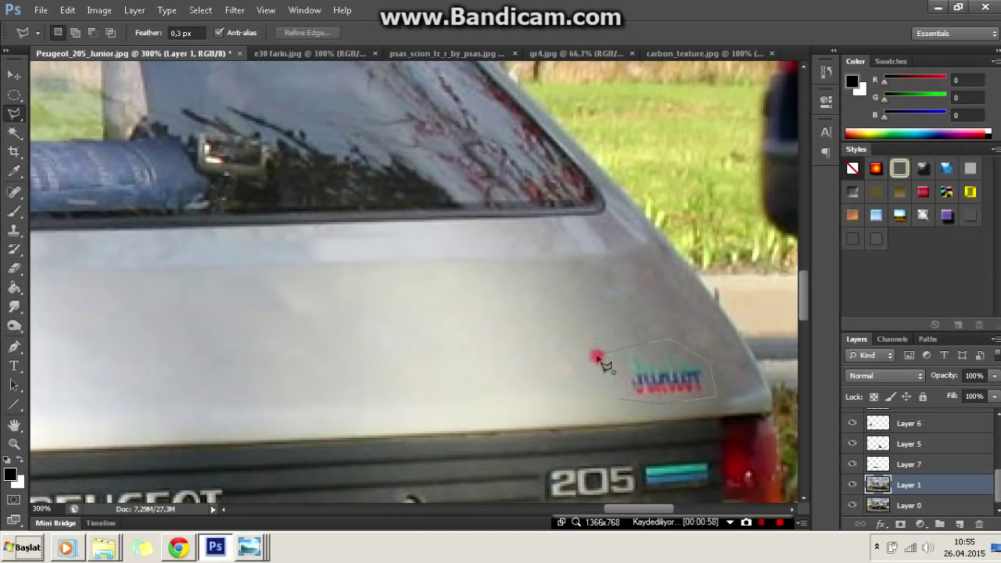
# - Outline the small striped logo, smudge it away completely, then deselect
pyautogui.click(598, 358)
pyautogui.press('r')
pyautogui.moveTo(555, 357)
pyautogui.mouseDown()
pyautogui.moveTo(632, 352)
pyautogui.moveTo(688, 375)
pyautogui.mouseUp()
pyautogui.moveTo(554, 302); pyautogui.dragTo(578, 362)
pyautogui.hotkey('shift', 'r')
pyautogui.hotkey('ctrl', 'd')
pyautogui.scroll(-5, 602, 357)
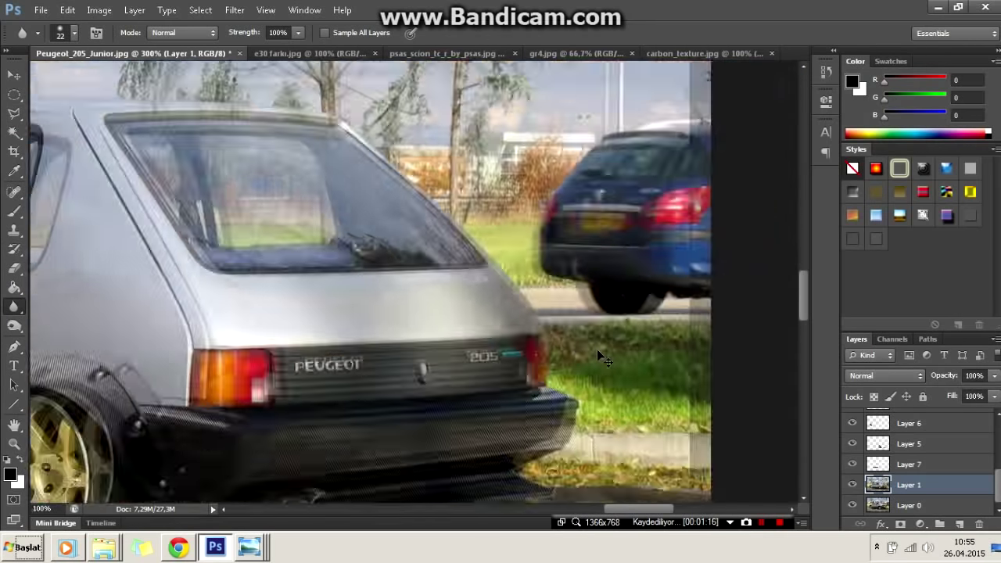
pyautogui.scroll(2, 602, 356)
pyautogui.scroll(-2, 598, 352)
pyautogui.scroll(-2, 599, 352)
pyautogui.scroll(4, 599, 353)
pyautogui.scroll(3, 427, 312)
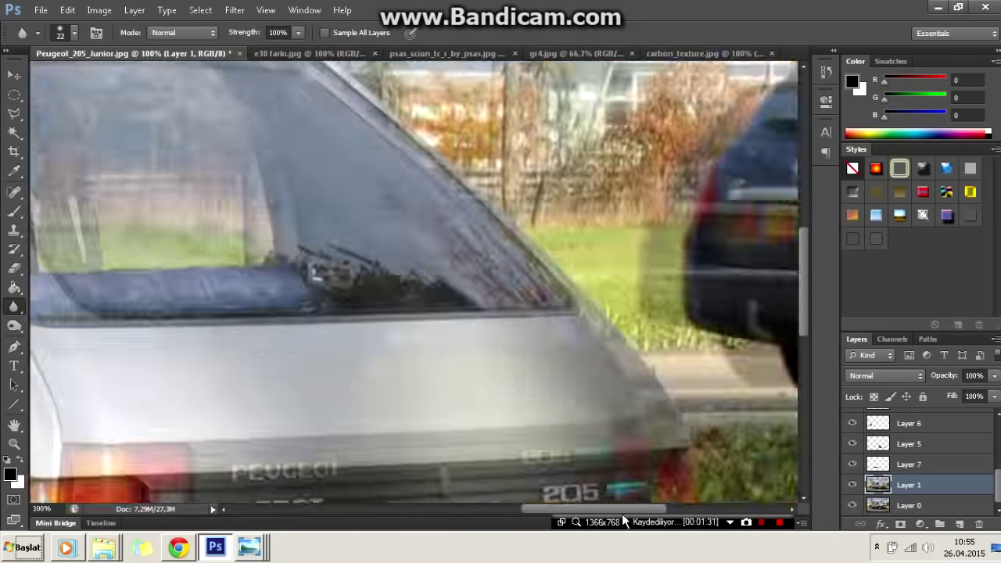
pyautogui.press('l')
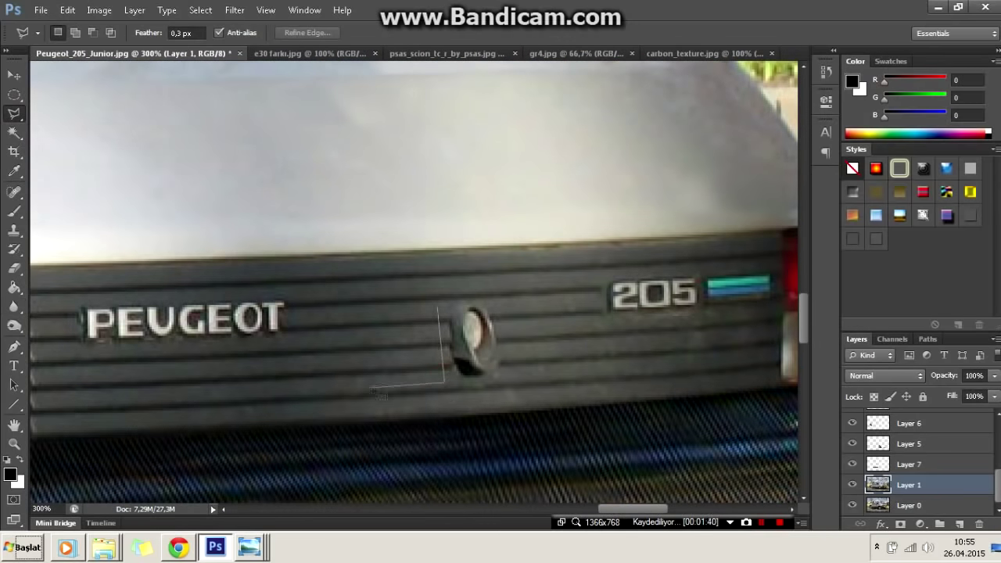
# - Copy a ribbed trim patch to a new layer and move it over the round emblem
pyautogui.rightClick(434, 302)
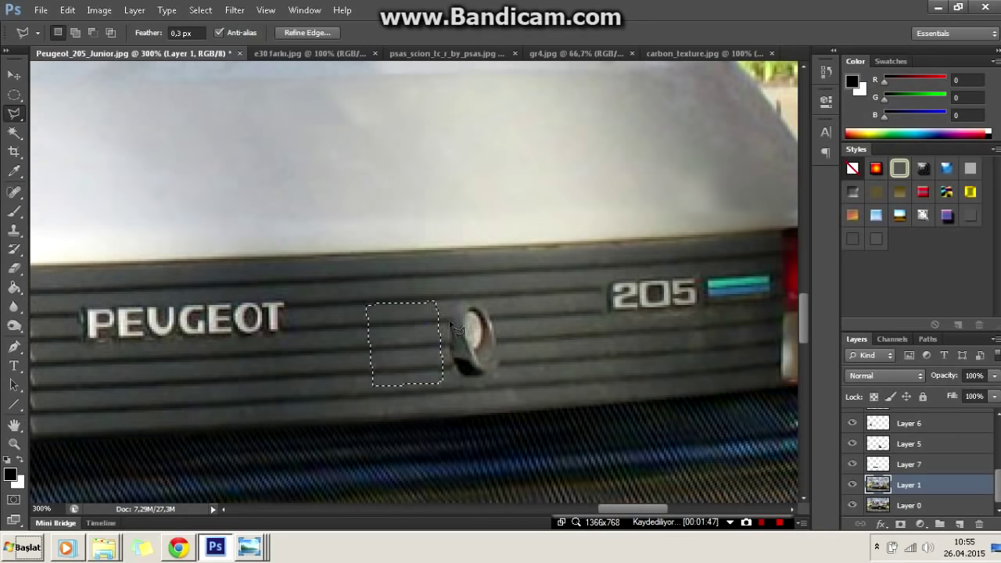
pyautogui.click(469, 206)
pyautogui.rightClick(426, 328)
pyautogui.click(464, 430)
pyautogui.moveTo(406, 348)
pyautogui.mouseDown()
pyautogui.moveTo(466, 341)
pyautogui.moveTo(391, 341)
pyautogui.mouseUp()
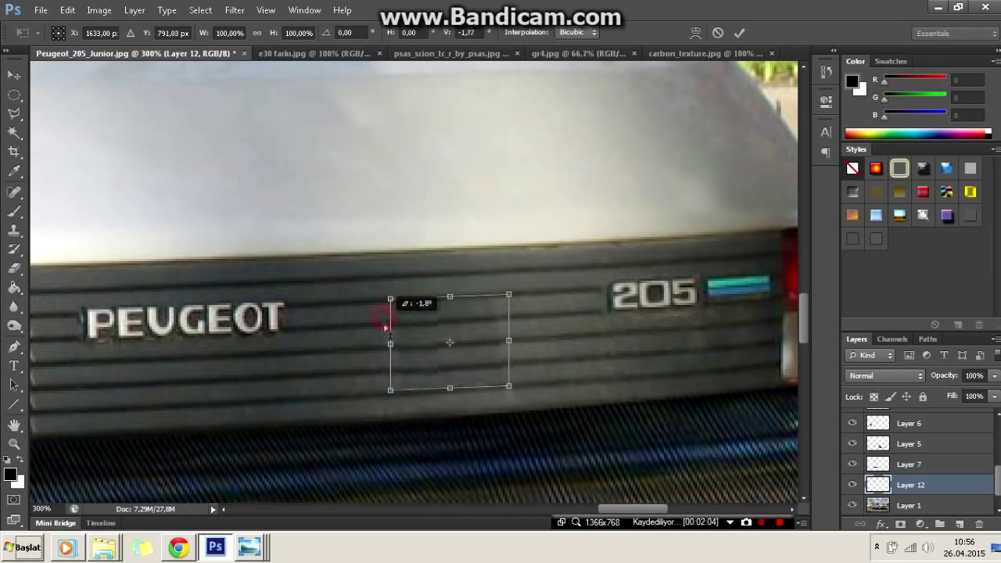
pyautogui.click(739, 33)
pyautogui.scroll(-2, 660, 158)
pyautogui.scroll(1, 660, 159)
# - Select the Dodge tool and zoom in on the rear panel
pyautogui.moveTo(14, 325); pyautogui.dragTo(54, 319)
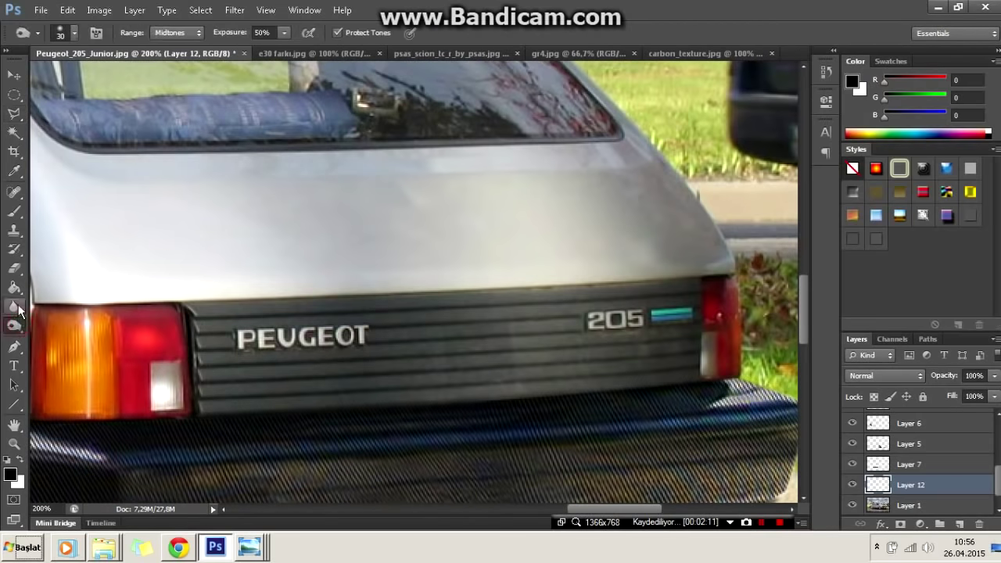
pyautogui.hotkey('ctrl', '-')
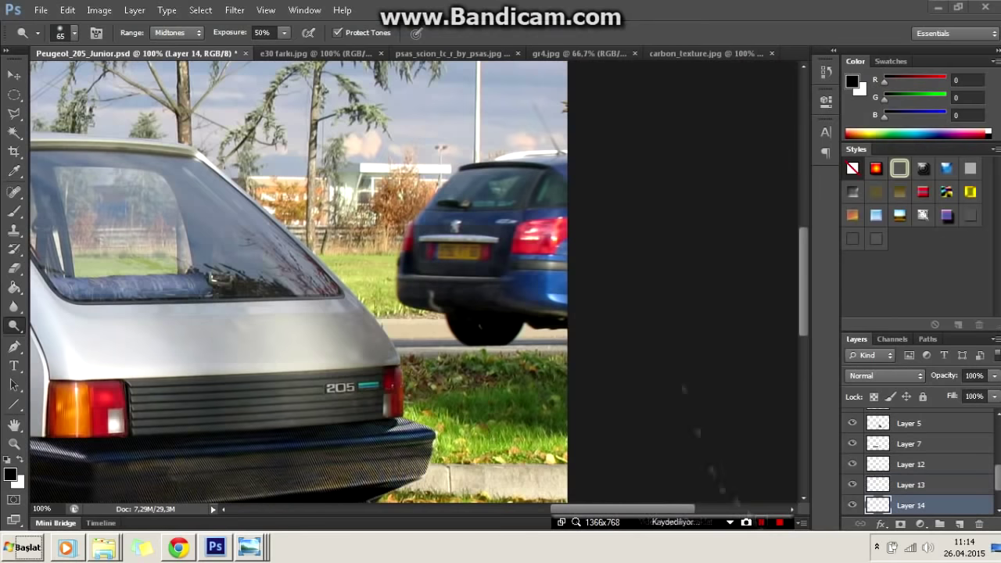
pyautogui.click(416, 331)
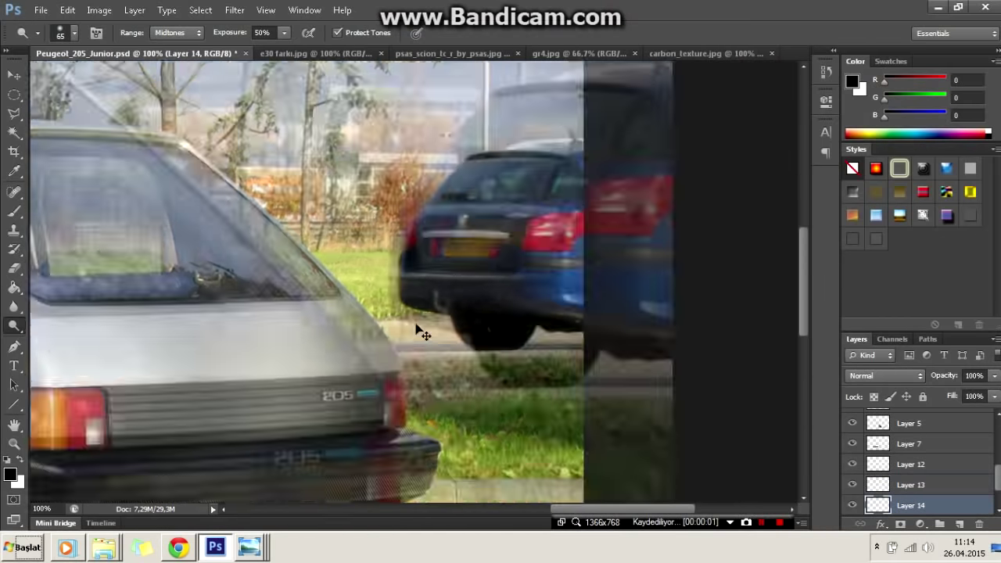
# - Copy ribbed-trim patches to new layers and move and stretch them over the 205 badge
pyautogui.press('l')
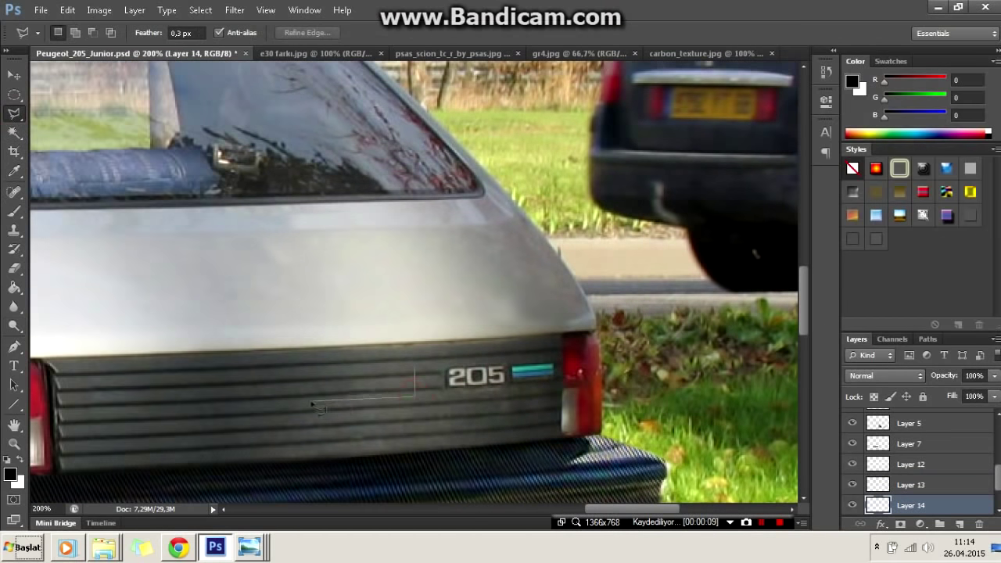
pyautogui.hotkey('ctrl', 'c')
pyautogui.press('Return')
pyautogui.hotkey('ctrl', 'j')
pyautogui.rightClick(402, 383)
pyautogui.click(458, 329)
pyautogui.moveTo(402, 373); pyautogui.dragTo(491, 373)
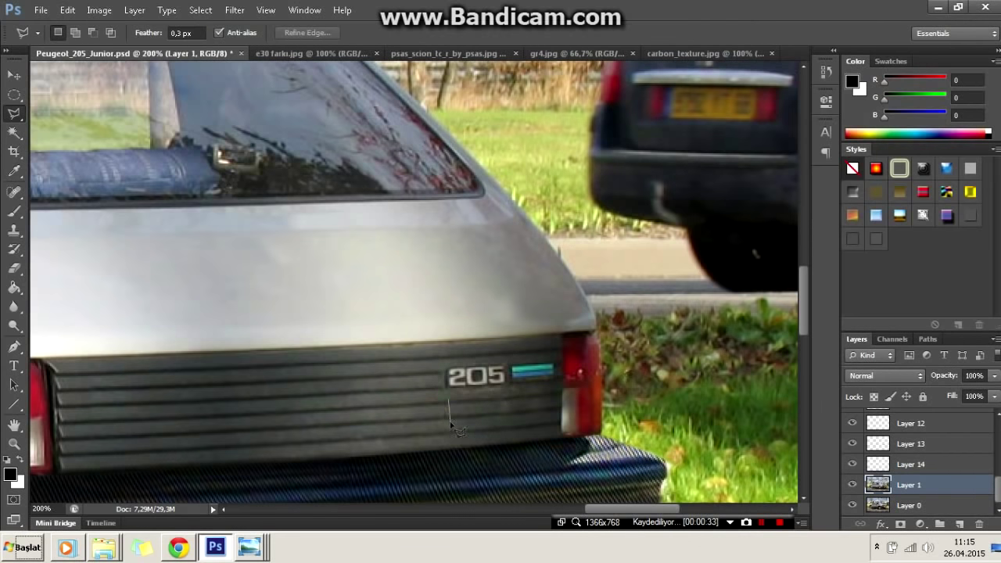
pyautogui.hotkey('ctrl', 'j')
pyautogui.hotkey('ctrl', 't')
pyautogui.moveTo(481, 410)
pyautogui.mouseDown()
pyautogui.moveTo(481, 379)
pyautogui.moveTo(452, 380)
pyautogui.mouseUp()
pyautogui.hotkey('ctrl', '+')
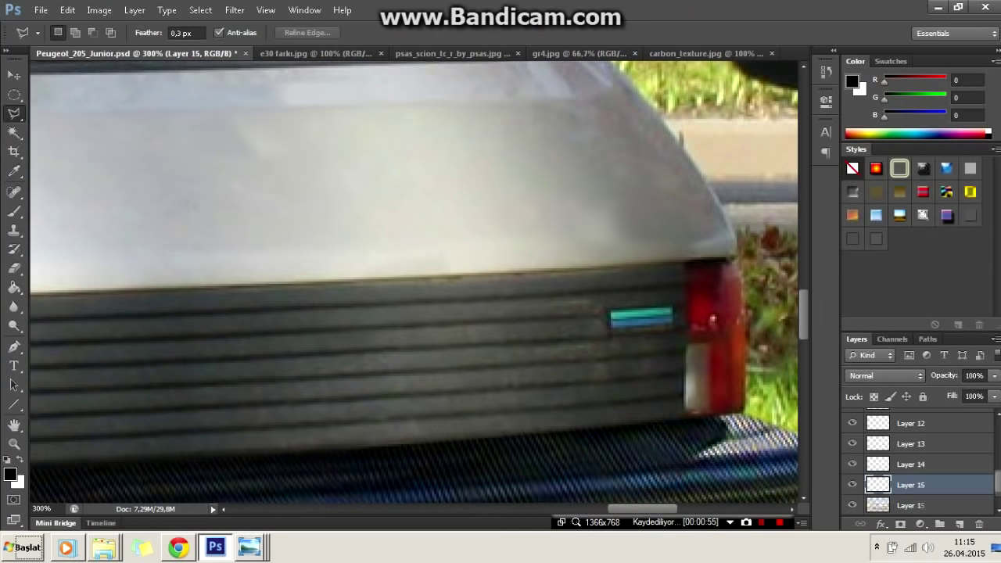
# - Copy another trim patch, stretch it right to the panel edge, and distort it to fit
pyautogui.hotkey('ctrl', 'j')
pyautogui.hotkey('ctrl', 't')
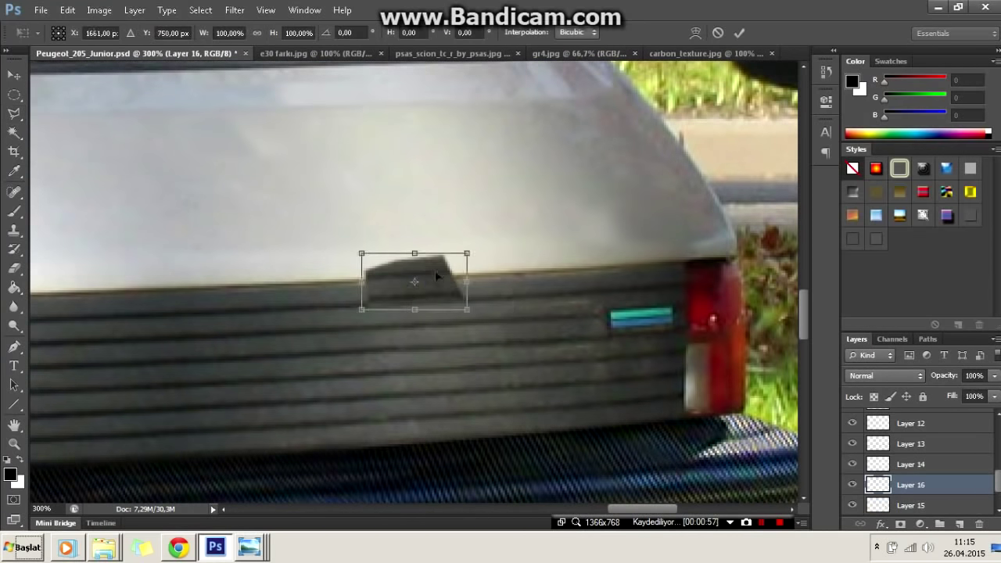
pyautogui.moveTo(415, 278); pyautogui.dragTo(617, 320)
pyautogui.press('Escape')
pyautogui.hotkey('ctrl', 't')
pyautogui.moveTo(501, 301); pyautogui.dragTo(556, 325)
pyautogui.moveTo(618, 326); pyautogui.dragTo(718, 319)
pyautogui.rightClick(683, 325)
pyautogui.press('Escape')
pyautogui.rightClick(719, 326)
pyautogui.click(770, 384)
pyautogui.click(738, 33)
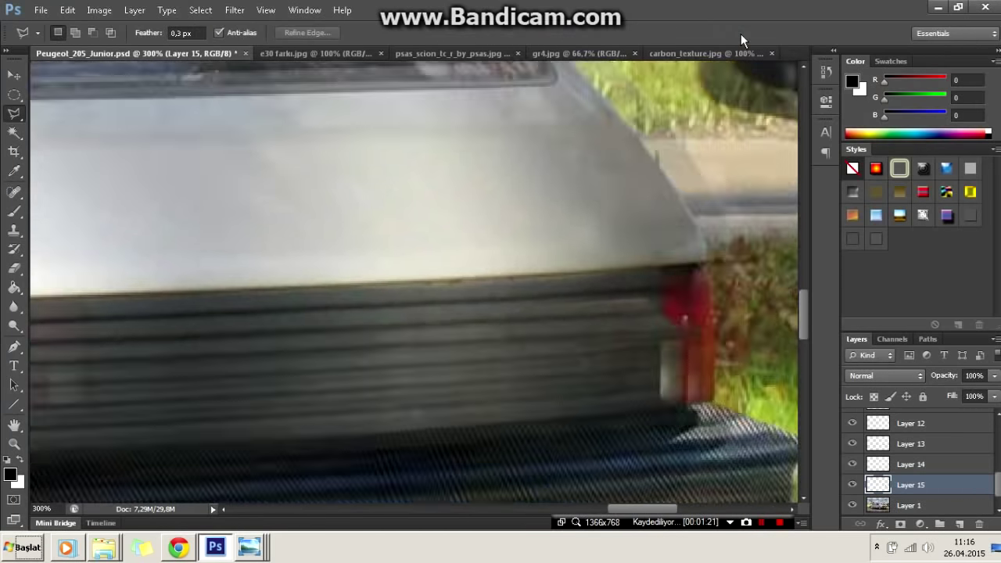
# - Lasso a fresh trim patch onto a new layer and position it over the teal strip
pyautogui.press('e')
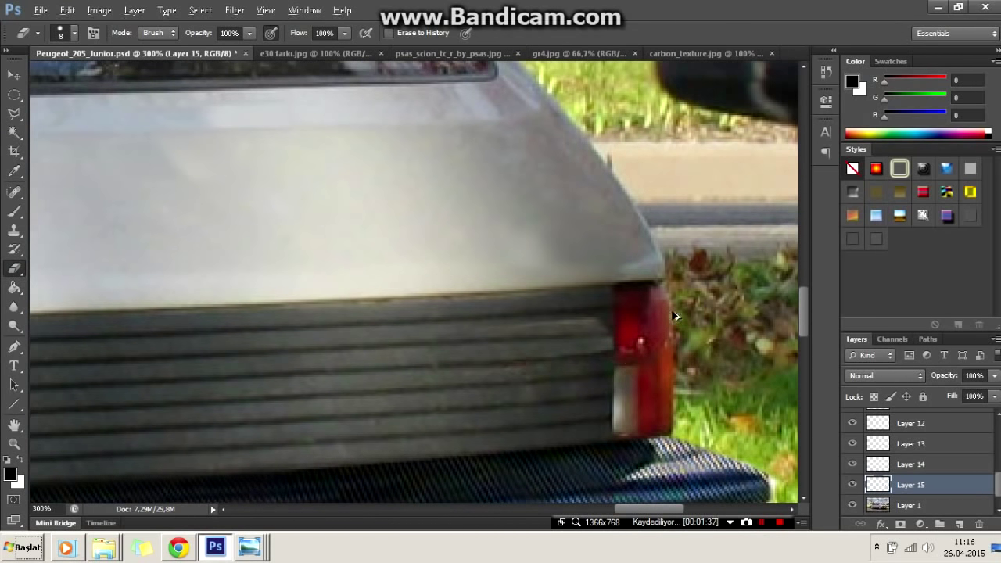
pyautogui.hotkey('ctrl', 'z')
pyautogui.press('l')
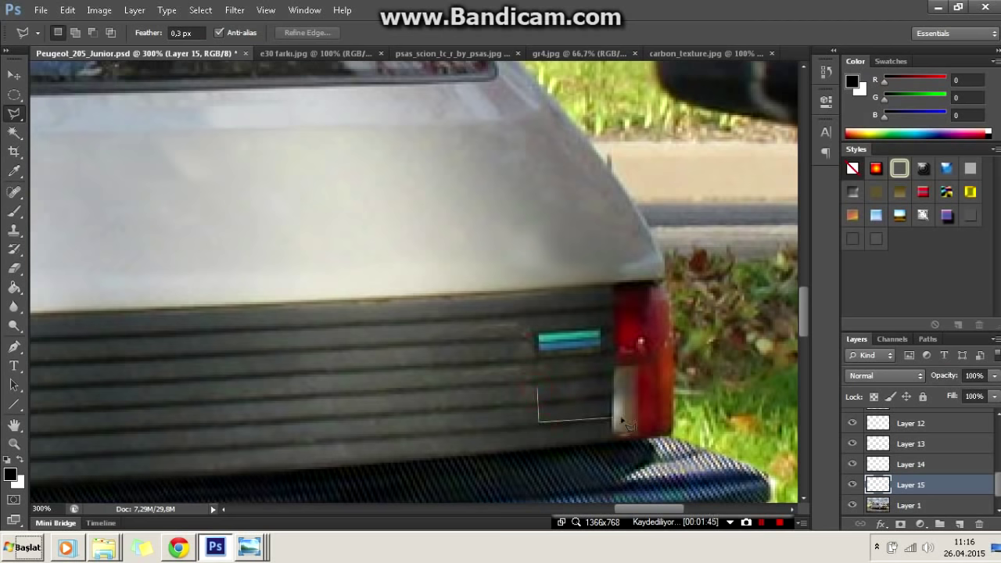
pyautogui.hotkey('ctrl', 'j')
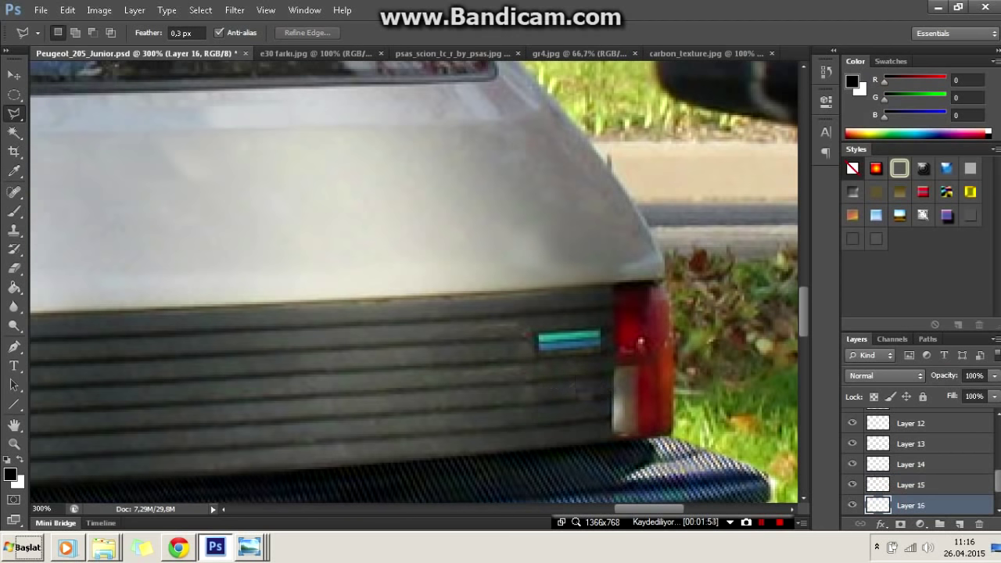
pyautogui.moveTo(541, 401); pyautogui.dragTo(539, 340)
pyautogui.hotkey('ctrl', 't')
pyautogui.press('Left')
pyautogui.press('Left')
pyautogui.press('Left')
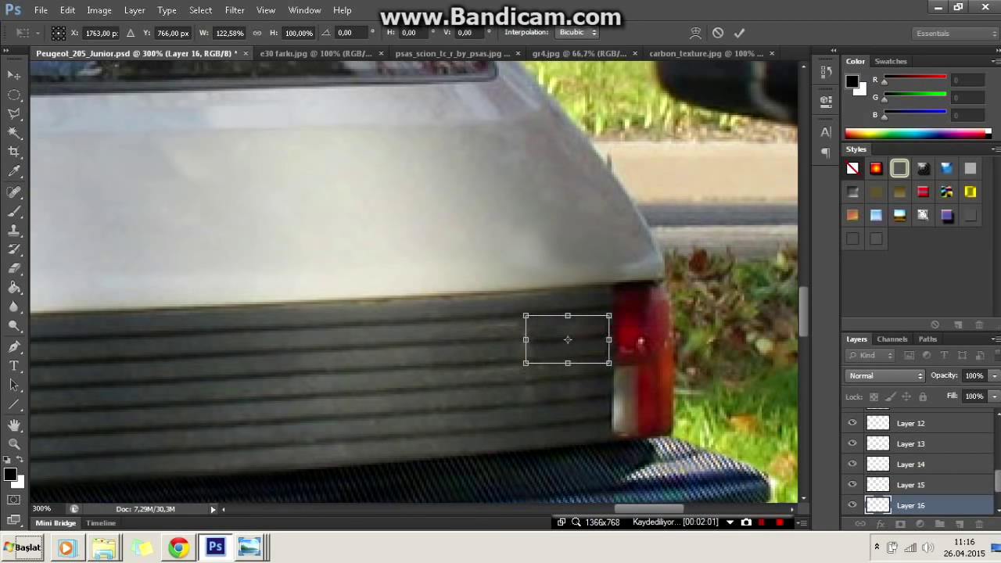
pyautogui.rightClick(567, 339)
pyautogui.press('Escape')
pyautogui.scroll(1, 557, 407)
pyautogui.hotkey('ctrl', '+')
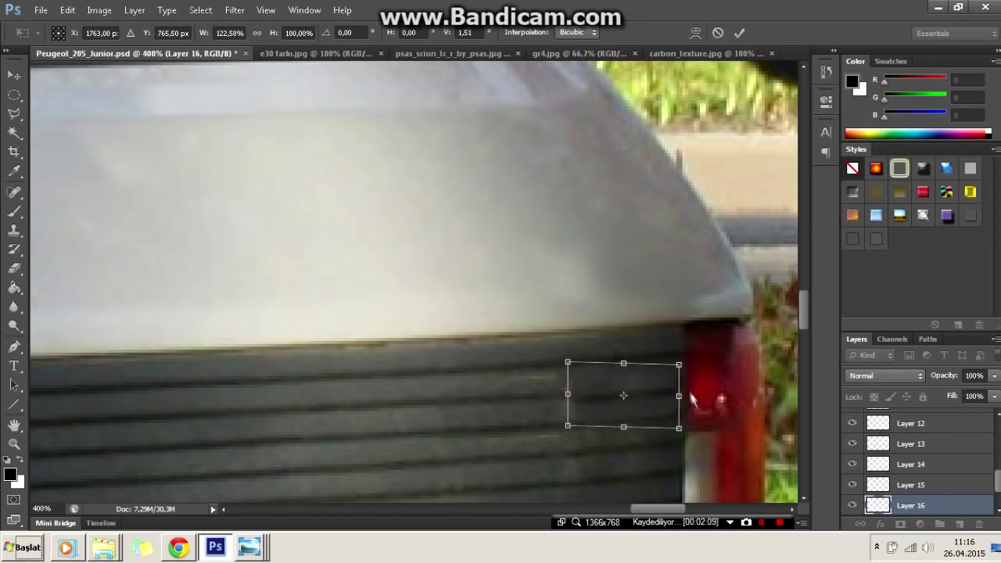
pyautogui.press('Return')
pyautogui.hotkey('ctrl', '-')
pyautogui.hotkey('ctrl', '-')
pyautogui.hotkey('ctrl', '-')
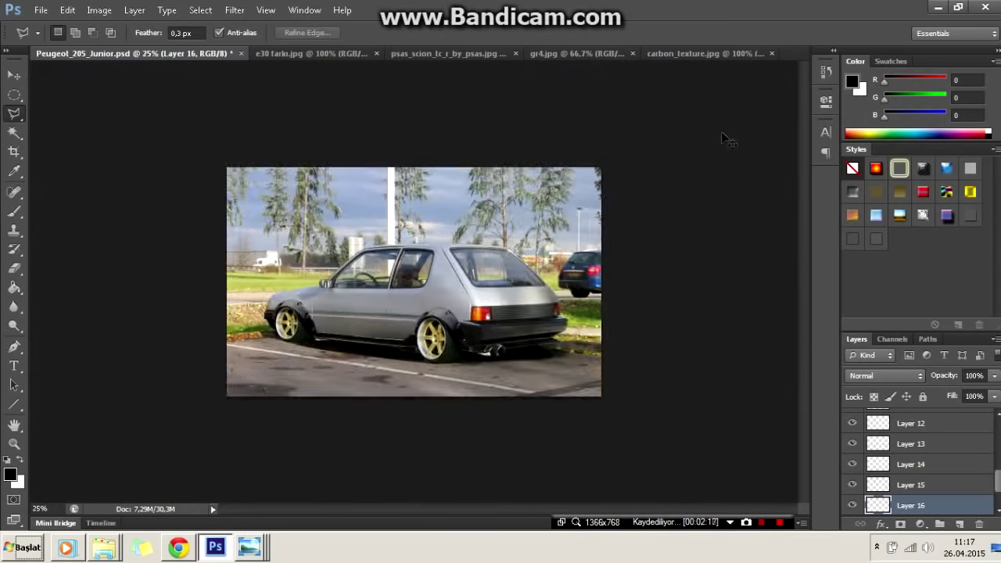
# - Merge all visible retouching layers into Layer 10 and zoom in on the front wheel arch
pyautogui.hotkey('ctrl', '+')
pyautogui.hotkey('ctrl', 'shift', 'e')
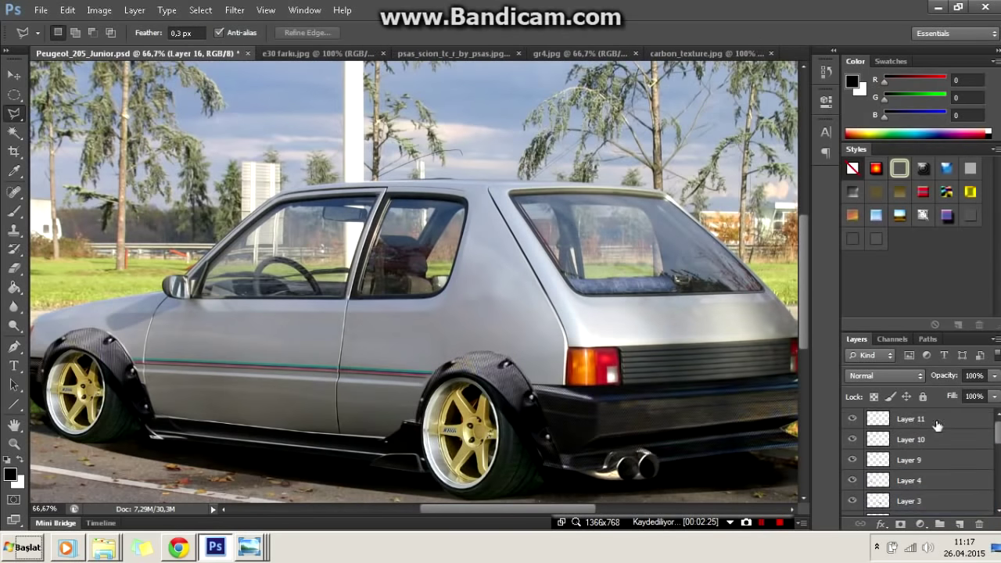
pyautogui.hotkey('ctrl', '+')
pyautogui.hscroll(-5, 414, 286)
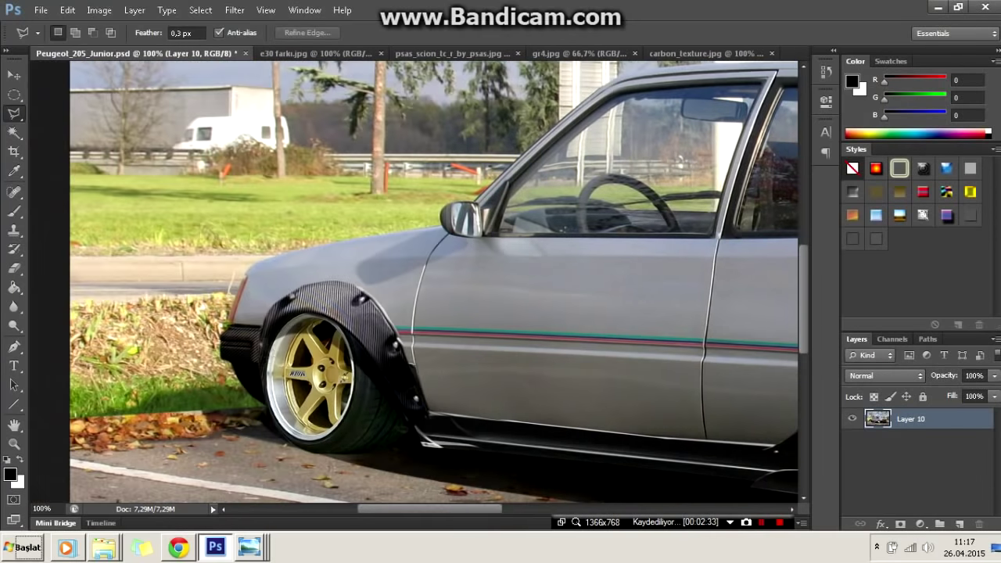
pyautogui.hotkey('ctrl', '+')
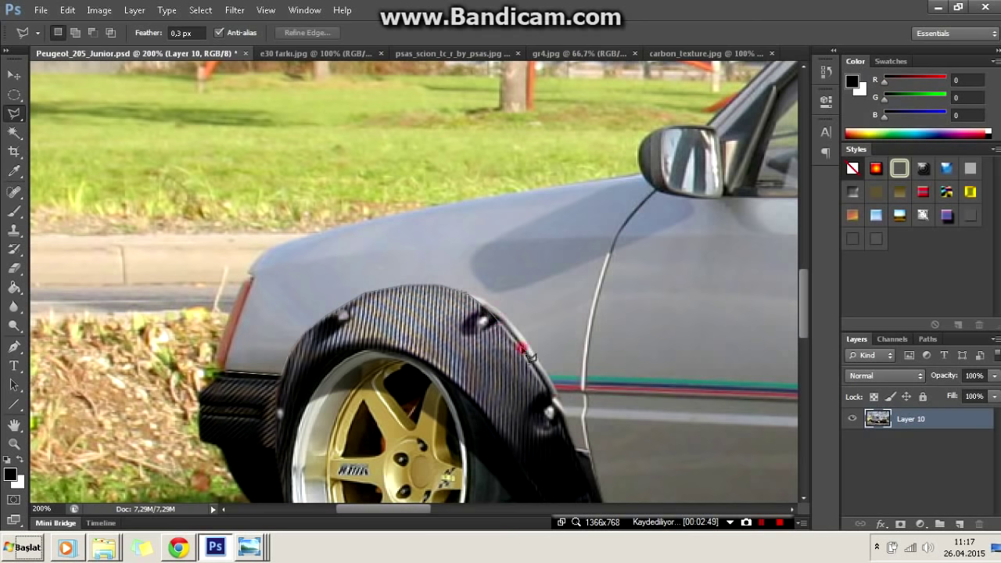
# - Extend the Polygonal Lasso outline along the body edge while panning from rear bumper to front wing
pyautogui.moveTo(598, 457); pyautogui.dragTo(409, 334)
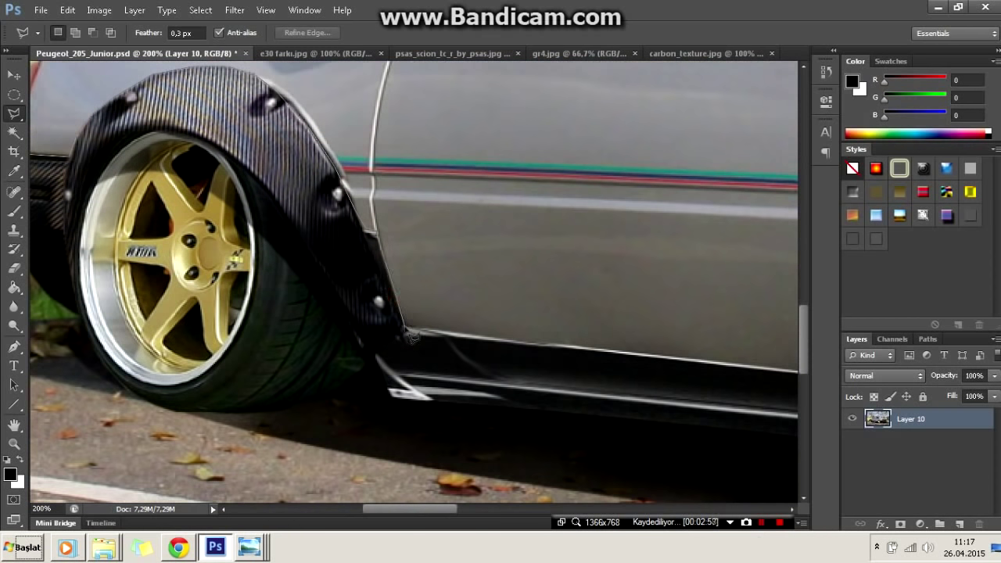
pyautogui.hscroll(5, 486, 344)
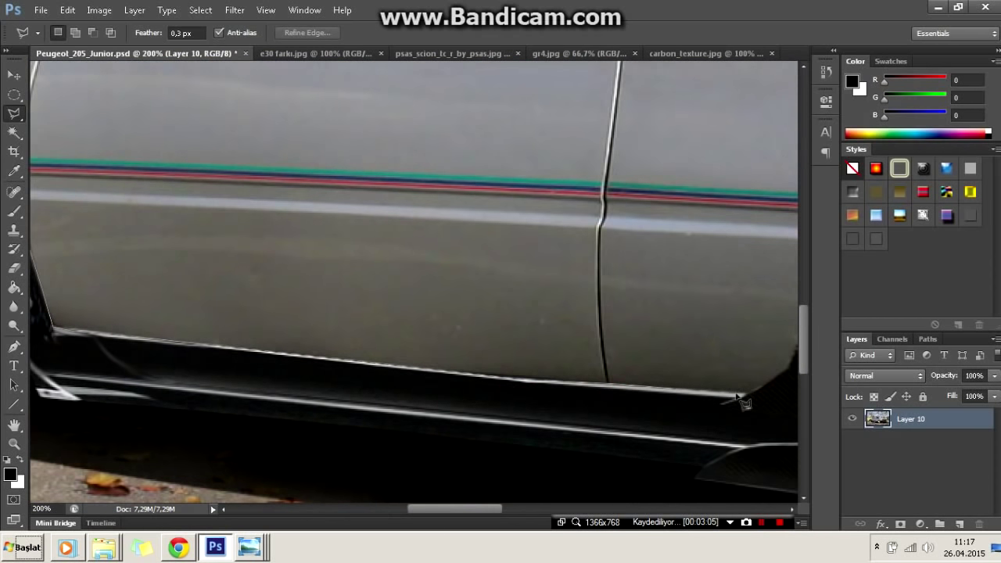
pyautogui.hscroll(5, 625, 391)
pyautogui.click(512, 374)
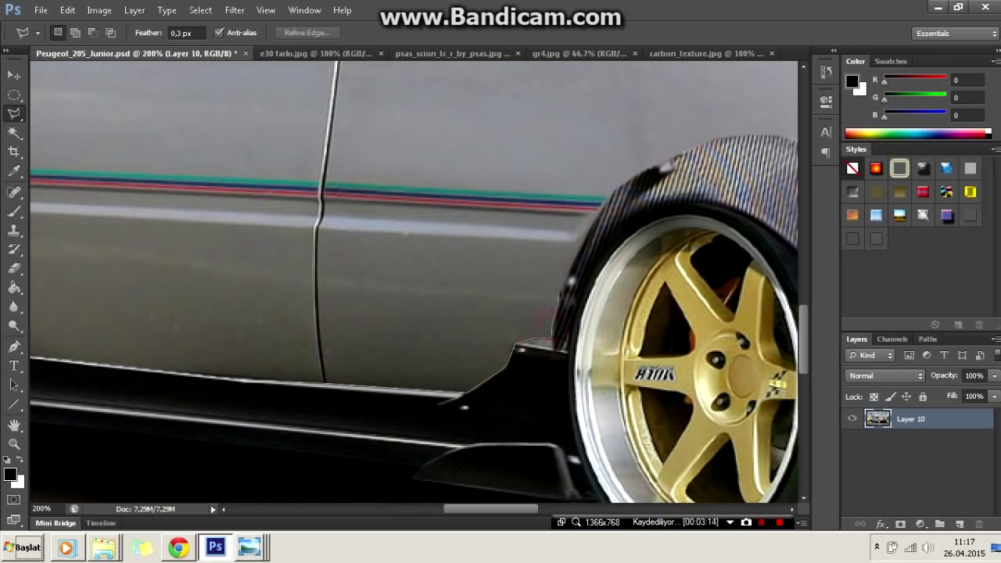
pyautogui.scroll(2, 737, 449)
pyautogui.hscroll(3, 737, 449)
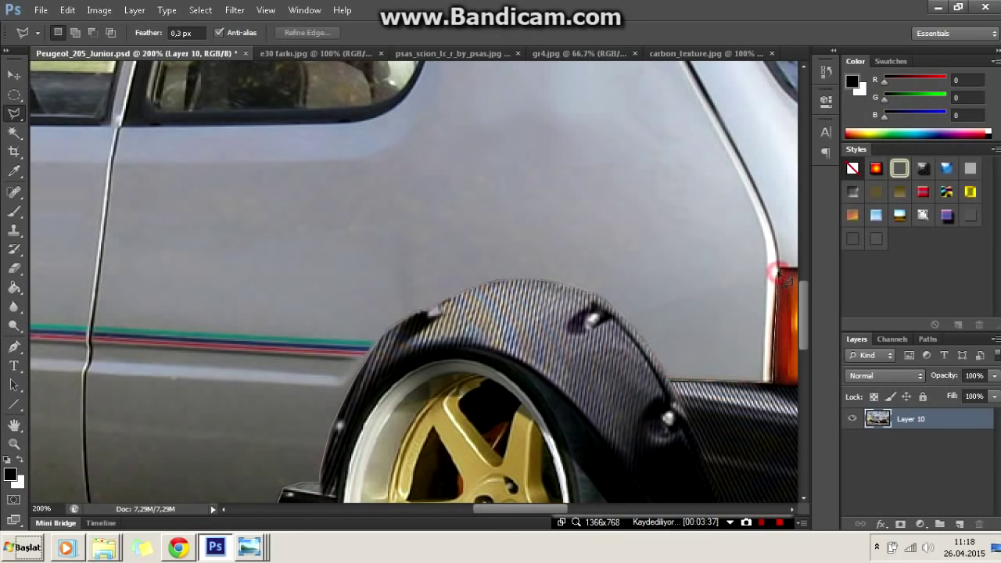
pyautogui.hscroll(6, 782, 278)
pyautogui.hscroll(5, 782, 278)
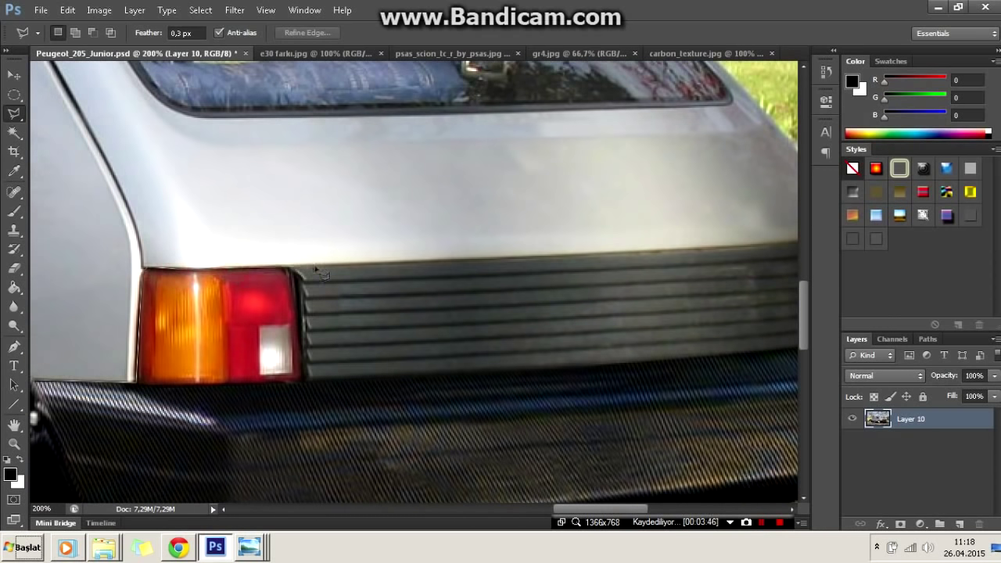
pyautogui.hscroll(4, 508, 262)
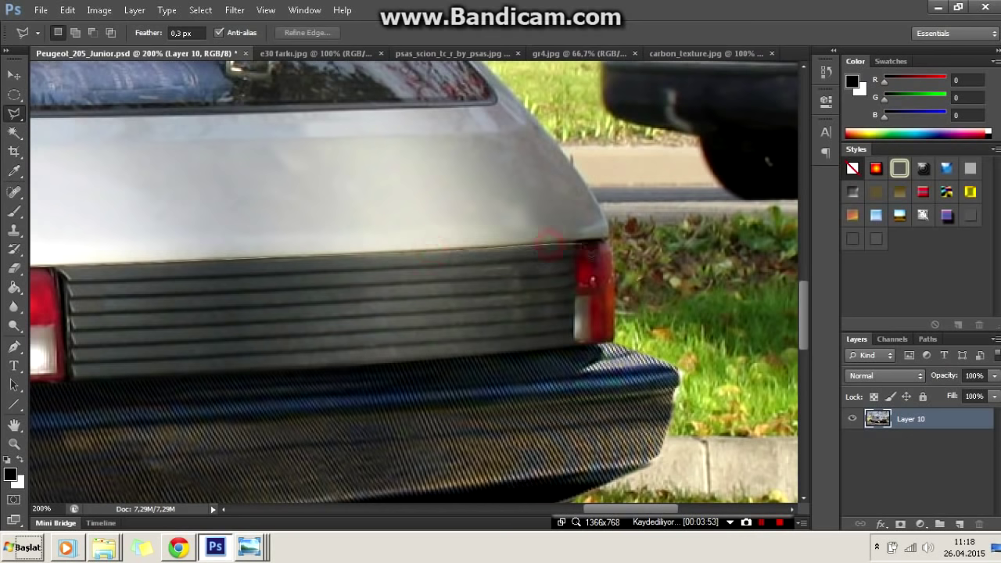
pyautogui.scroll(3, 602, 205)
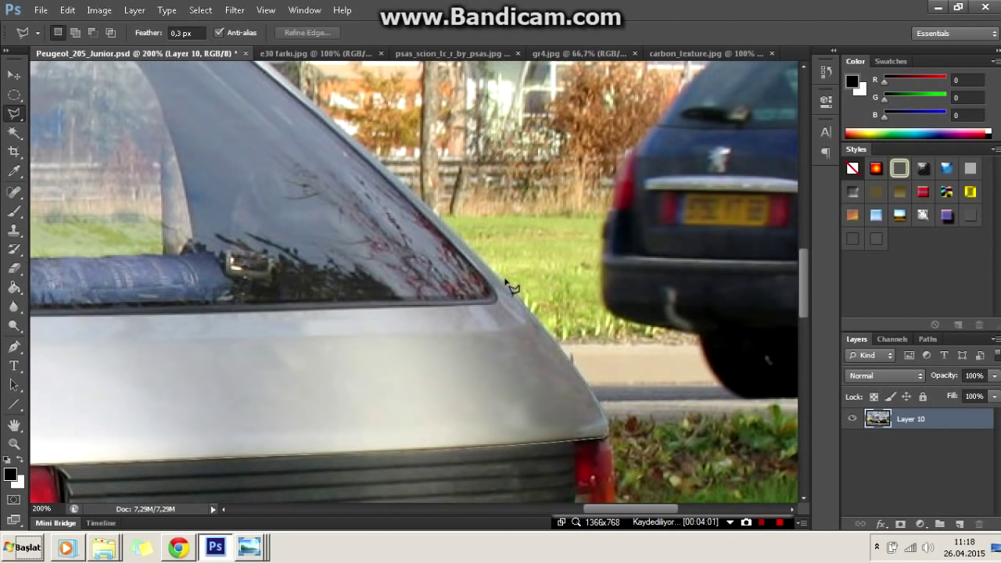
pyautogui.scroll(3, 414, 235)
pyautogui.hscroll(-2, 383, 246)
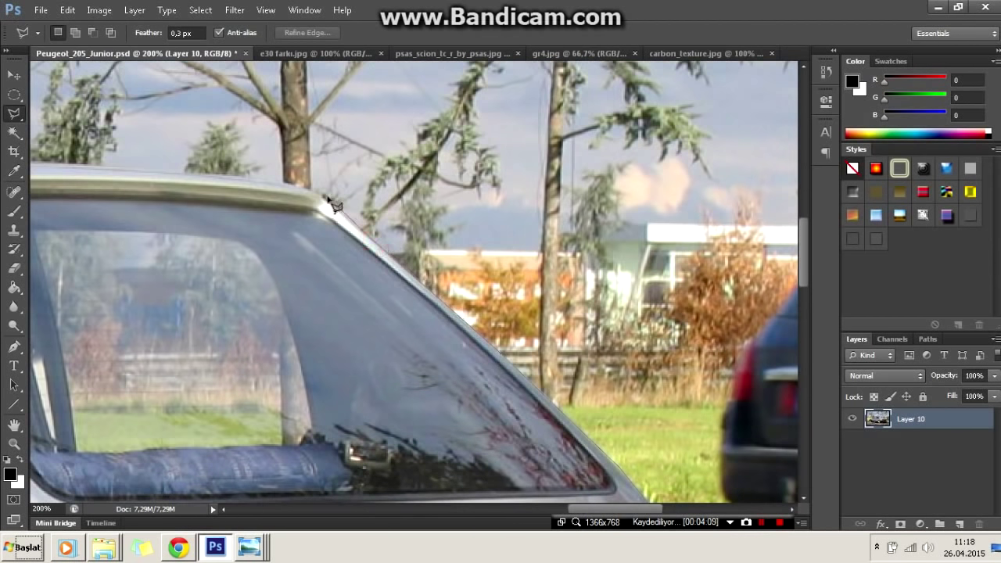
pyautogui.hscroll(-3, 86, 186)
pyautogui.hscroll(-2, 379, 167)
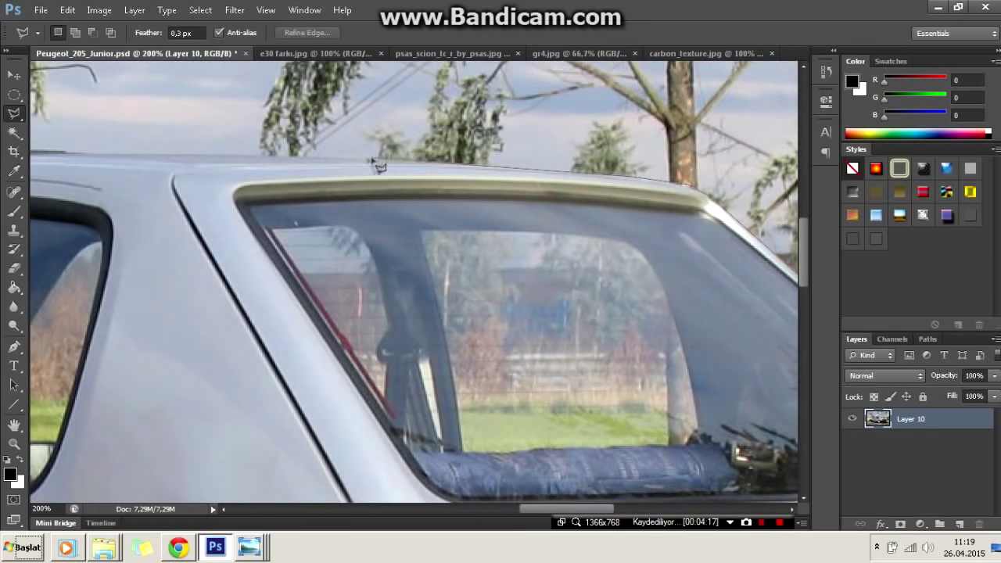
pyautogui.hscroll(-3, 145, 161)
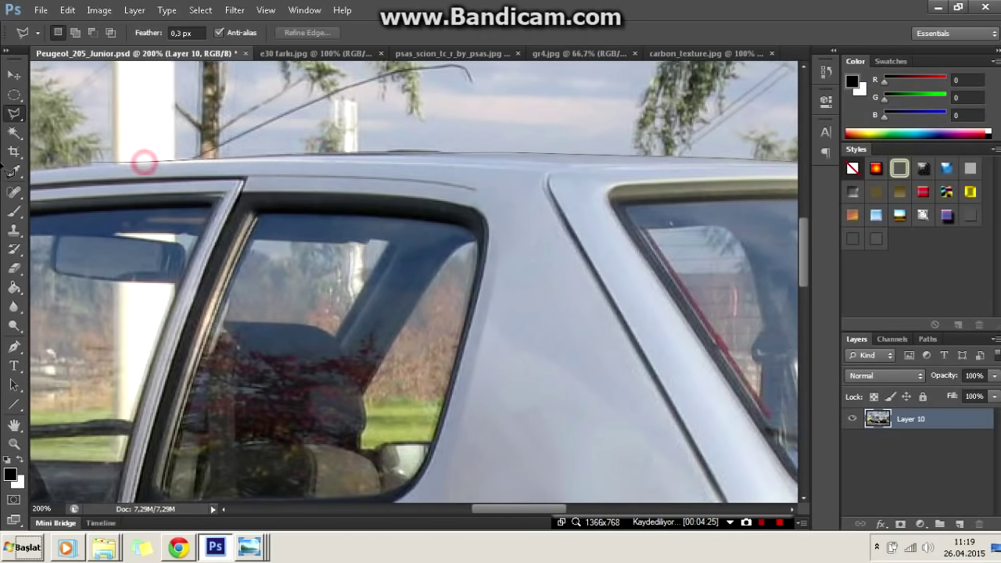
pyautogui.hscroll(-1, 323, 170)
pyautogui.hscroll(-1, 192, 196)
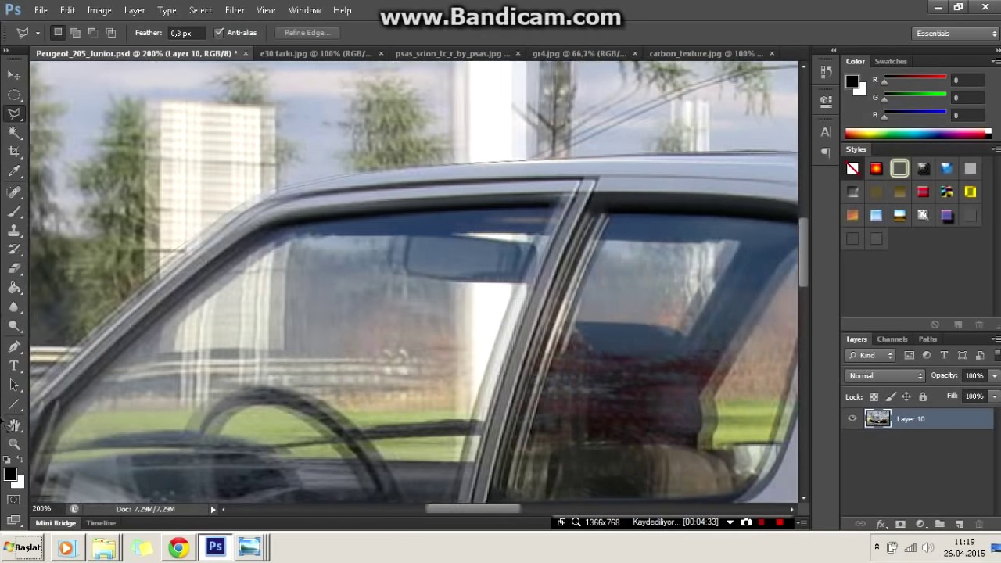
pyautogui.hscroll(-2, 288, 322)
pyautogui.scroll(-3, 154, 447)
pyautogui.hscroll(-1, 234, 313)
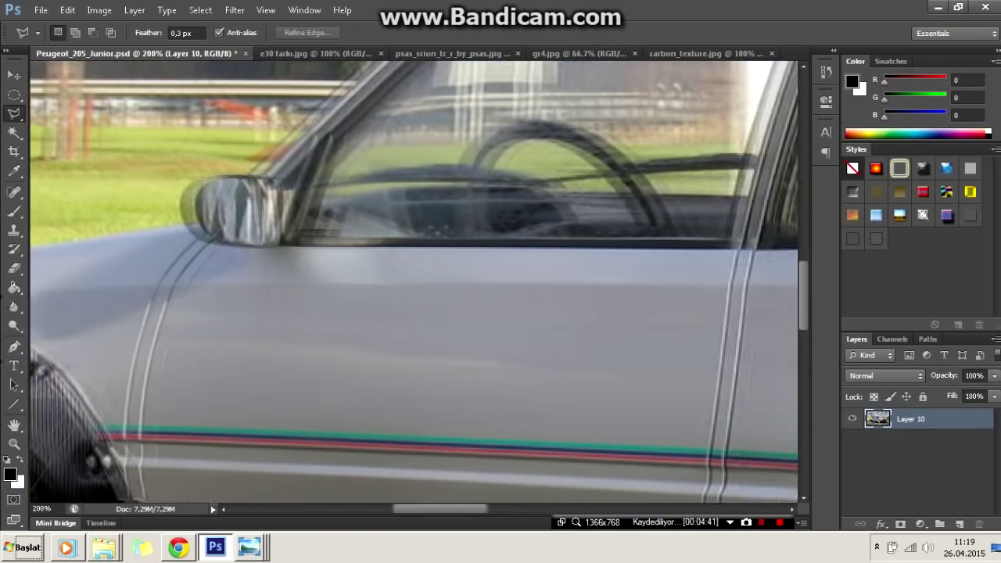
pyautogui.hscroll(-2, 381, 183)
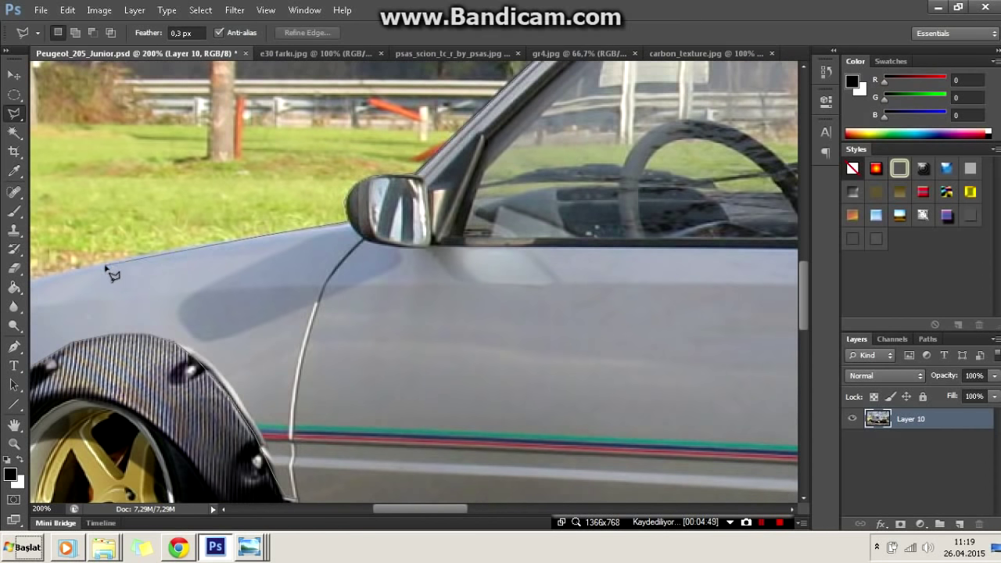
pyautogui.hscroll(-2, 109, 272)
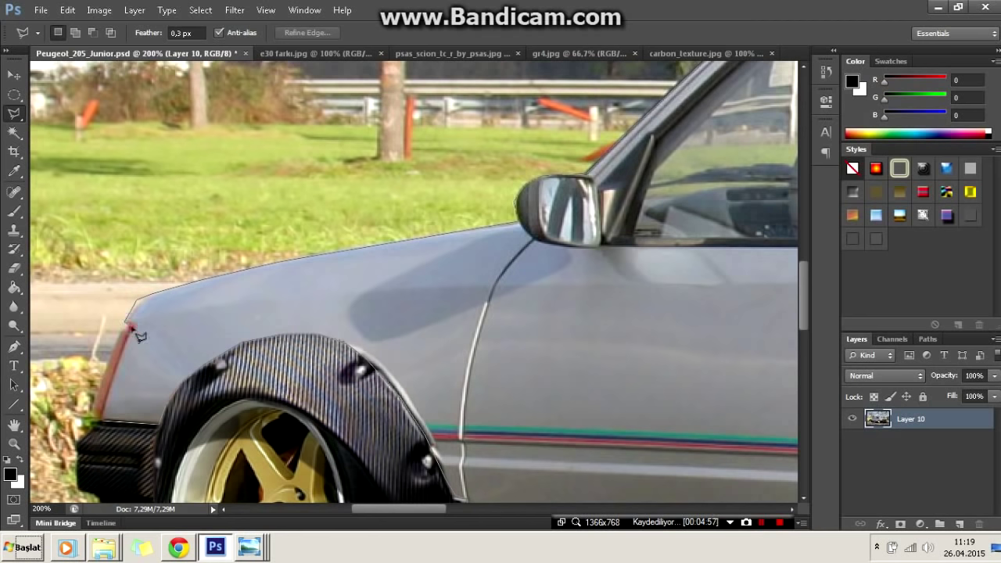
# - Close the bodywork selection and subtract the front window from it
pyautogui.click(104, 415)
pyautogui.scroll(1, 104, 415)
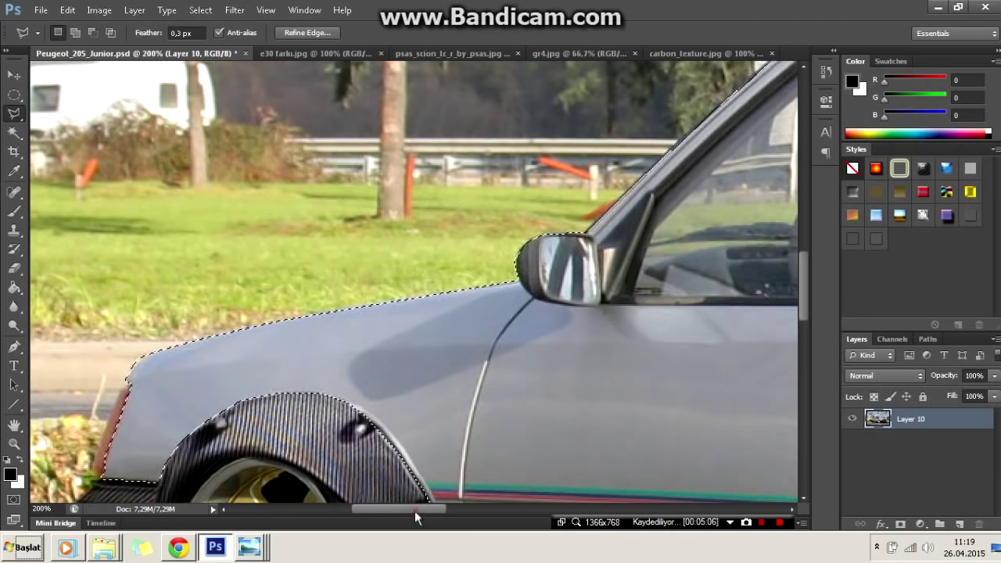
pyautogui.hscroll(3, 104, 414)
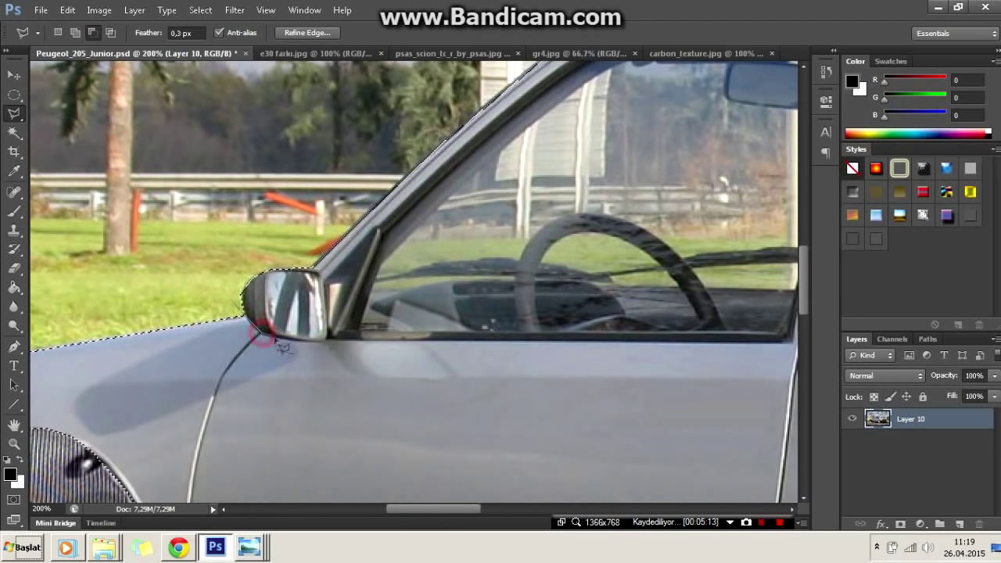
pyautogui.hscroll(3, 623, 352)
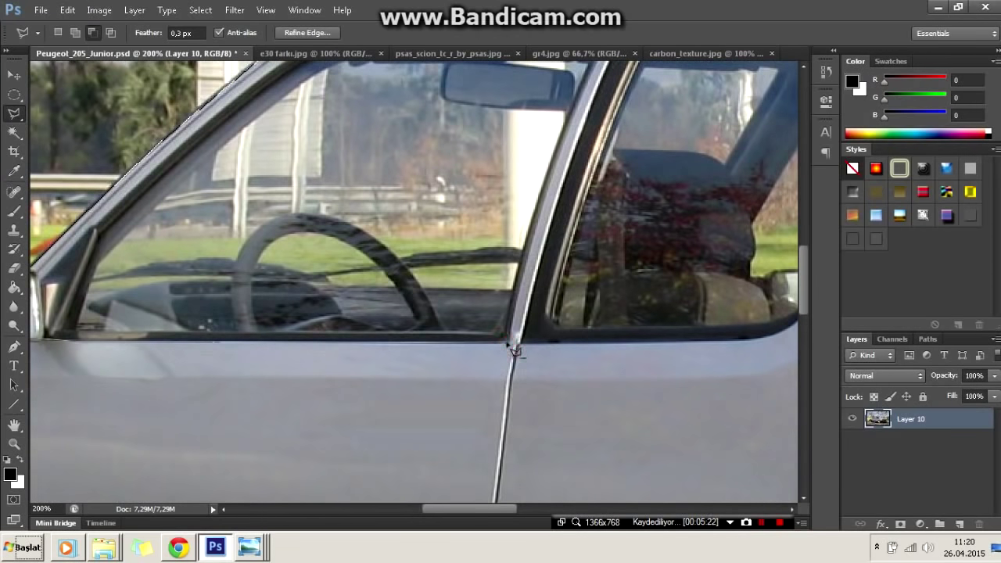
pyautogui.scroll(3, 514, 351)
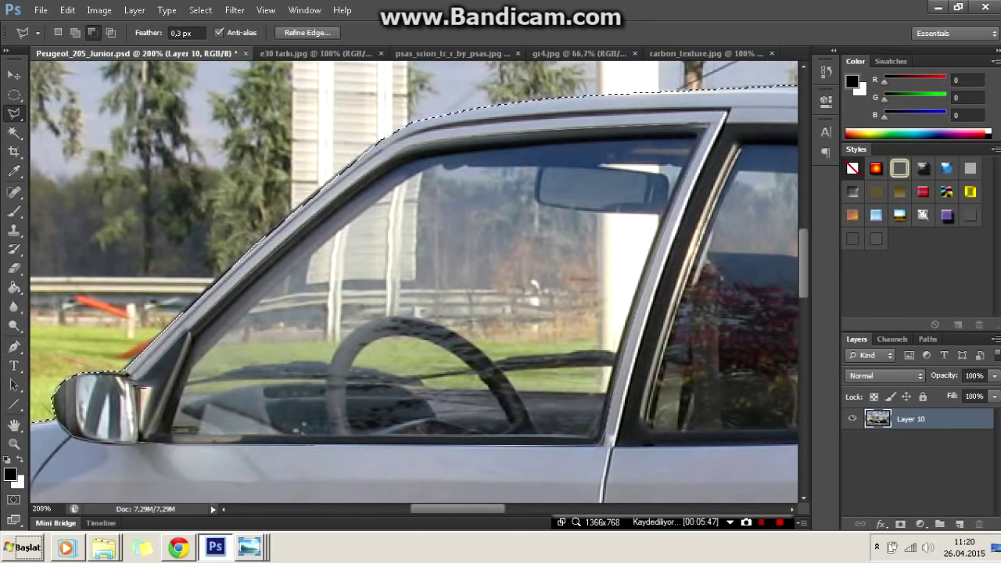
pyautogui.click(55, 336)
pyautogui.moveTo(457, 509); pyautogui.dragTo(482, 509)
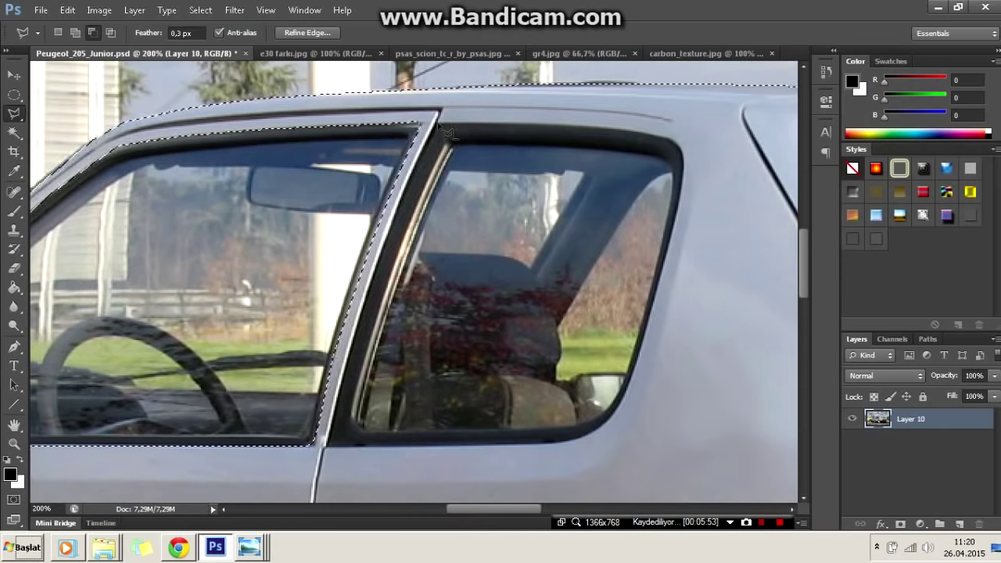
# - Subtract the rear-door window from the body selection
pyautogui.click(674, 258)
pyautogui.click(653, 328)
pyautogui.click(630, 391)
pyautogui.click(583, 431)
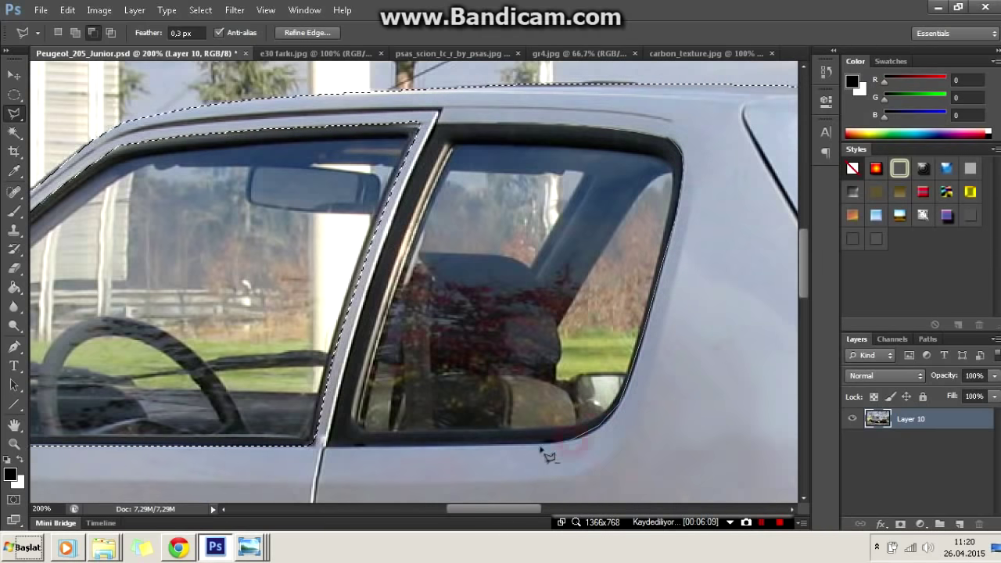
pyautogui.click(329, 444)
pyautogui.click(409, 168)
# - Subtract the rear quarter window from the selection and zoom out to the whole car
pyautogui.click(429, 149)
pyautogui.hscroll(5, 429, 156)
pyautogui.click(252, 116)
pyautogui.click(337, 110)
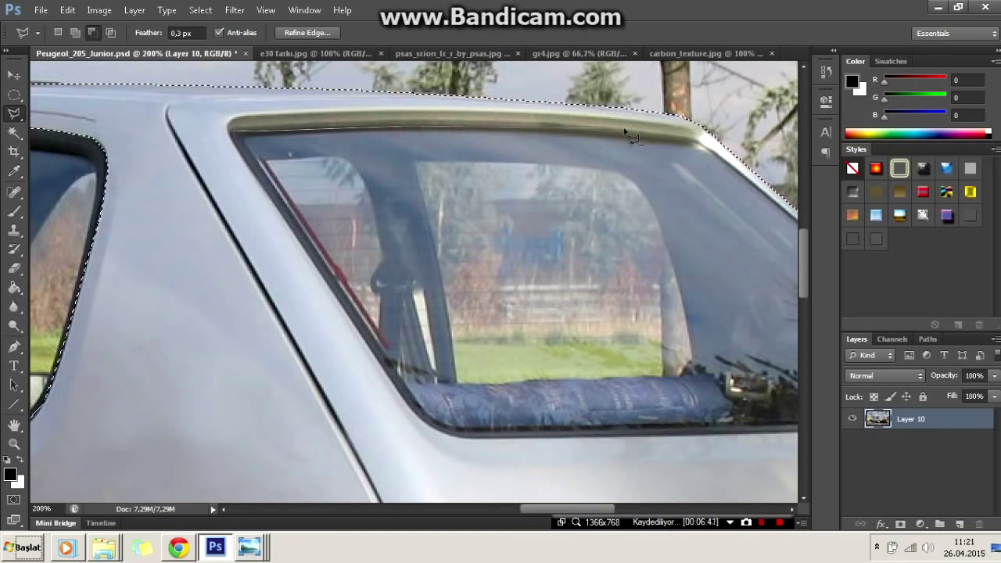
pyautogui.click(705, 146)
pyautogui.hscroll(5, 705, 146)
pyautogui.click(504, 215)
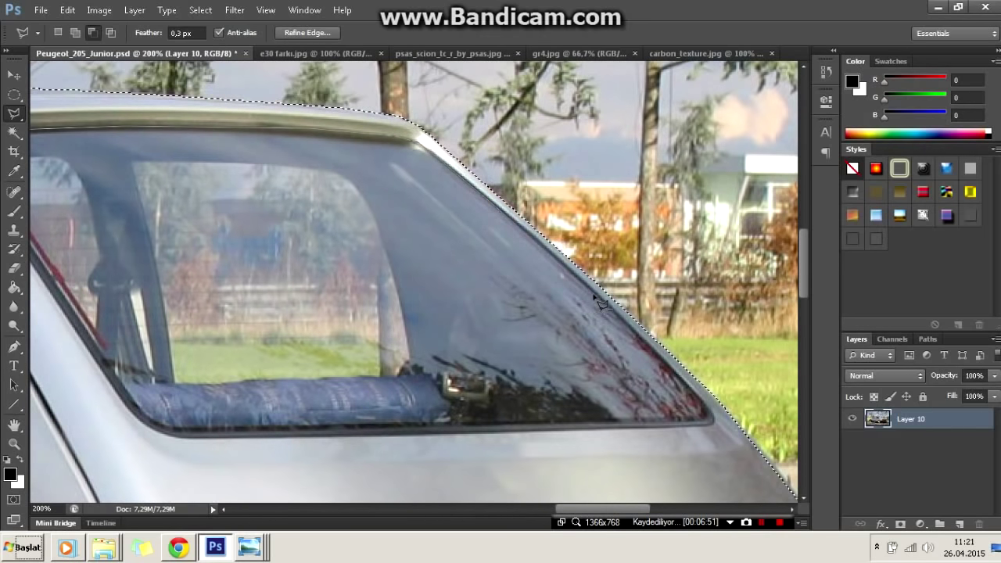
pyautogui.click(716, 425)
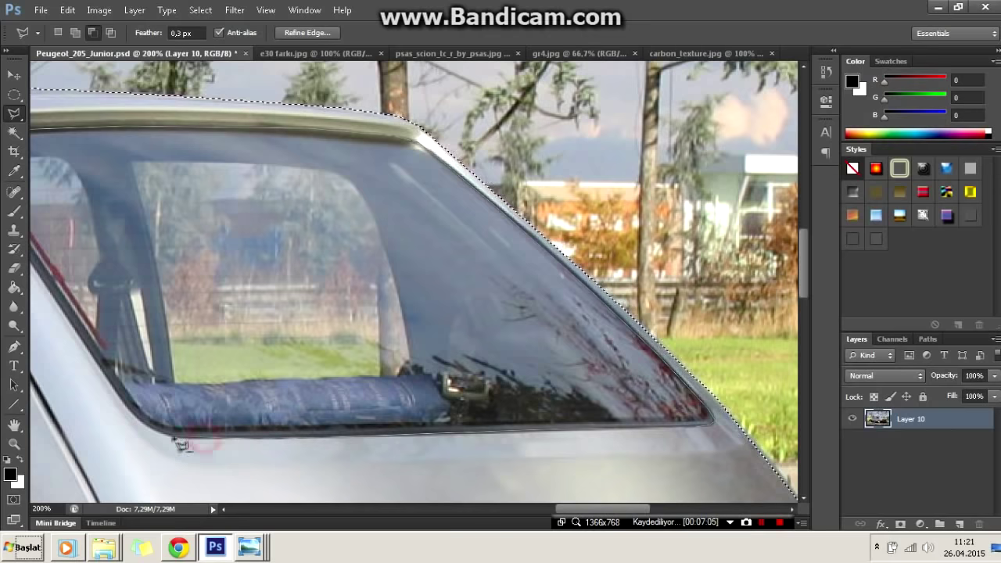
pyautogui.hscroll(-5, 117, 376)
pyautogui.click(131, 159)
pyautogui.hotkey('ctrl', '-')
pyautogui.hotkey('ctrl', '-')
pyautogui.hotkey('ctrl', '-')
pyautogui.hotkey('ctrl', '-')
pyautogui.hotkey('ctrl', '-')
# - Colorize the selected body with Hue/Saturation at Hue 25, Saturation 65, Lightness -10, then deselect
pyautogui.click(99, 10)
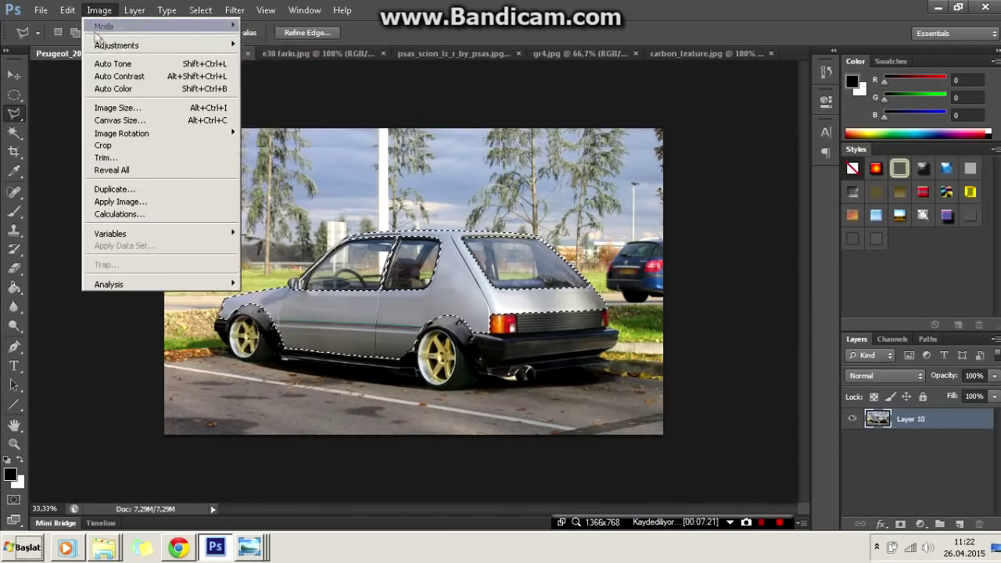
pyautogui.click(281, 113)
pyautogui.click(941, 303)
pyautogui.moveTo(753, 251); pyautogui.dragTo(806, 238)
pyautogui.write('65')
pyautogui.press('Tab')
pyautogui.write('-10')
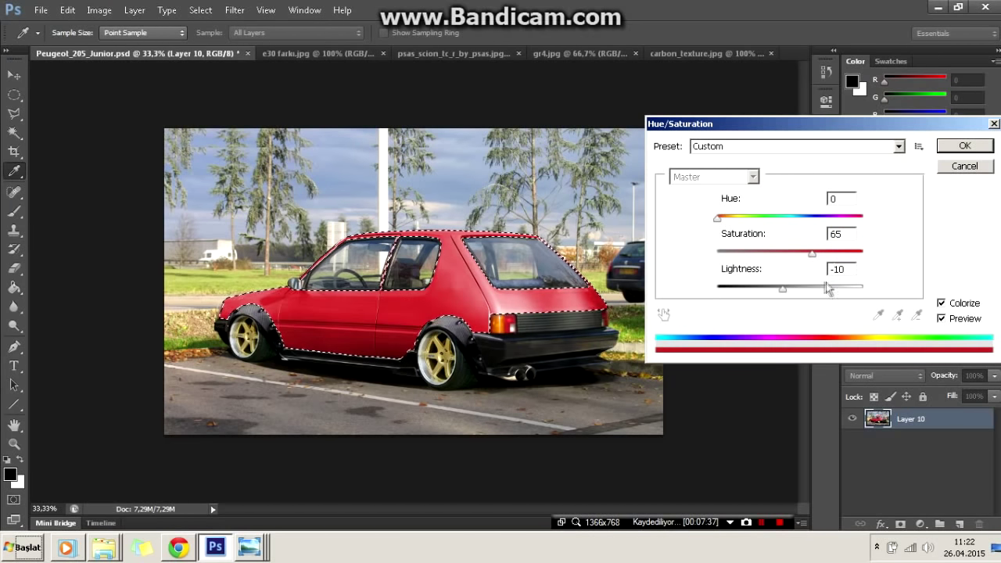
pyautogui.moveTo(717, 217); pyautogui.dragTo(730, 219)
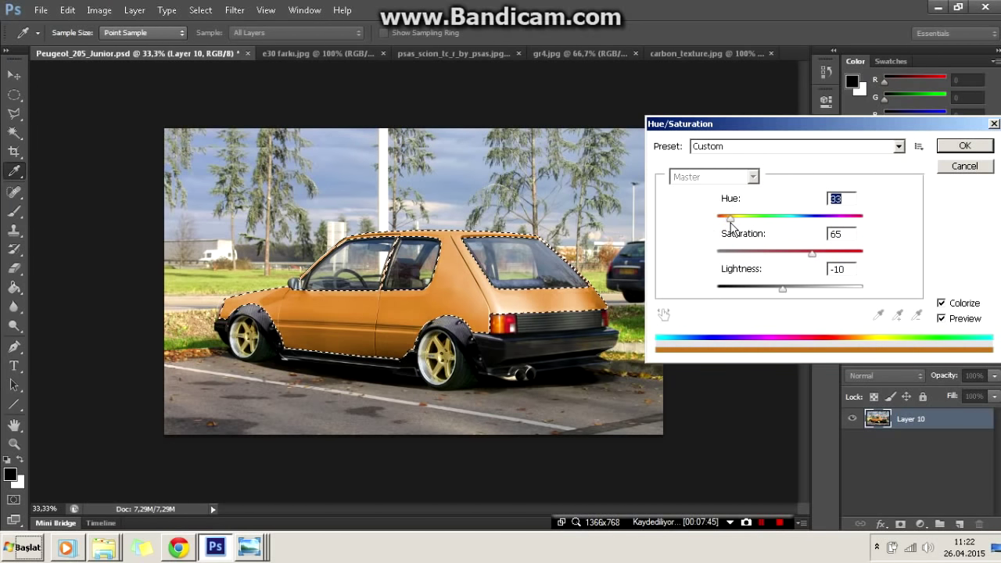
pyautogui.moveTo(731, 223); pyautogui.dragTo(819, 231)
pyautogui.write('25')
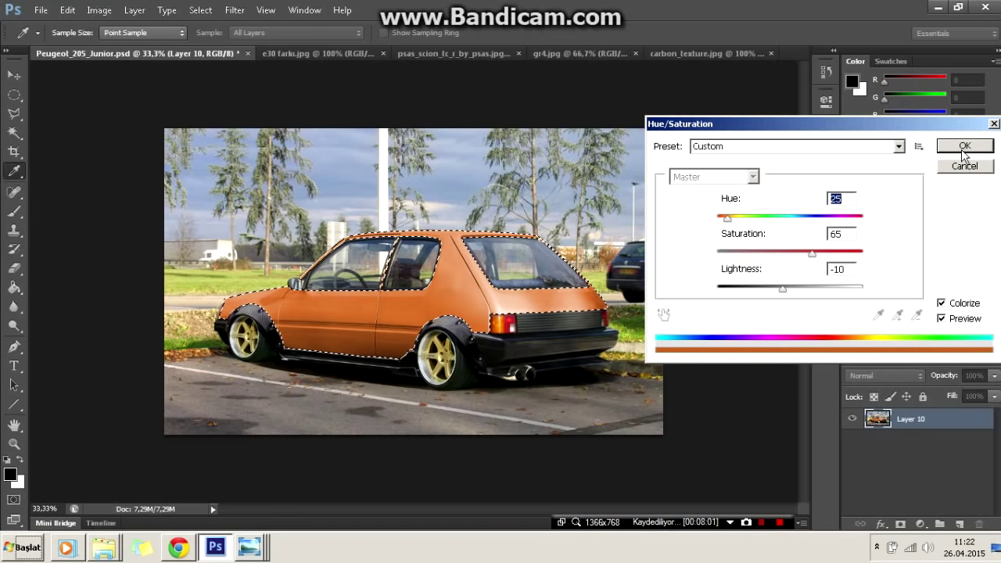
pyautogui.click(964, 146)
pyautogui.press('l')
pyautogui.hotkey('ctrl', 'd')
pyautogui.click(99, 9)
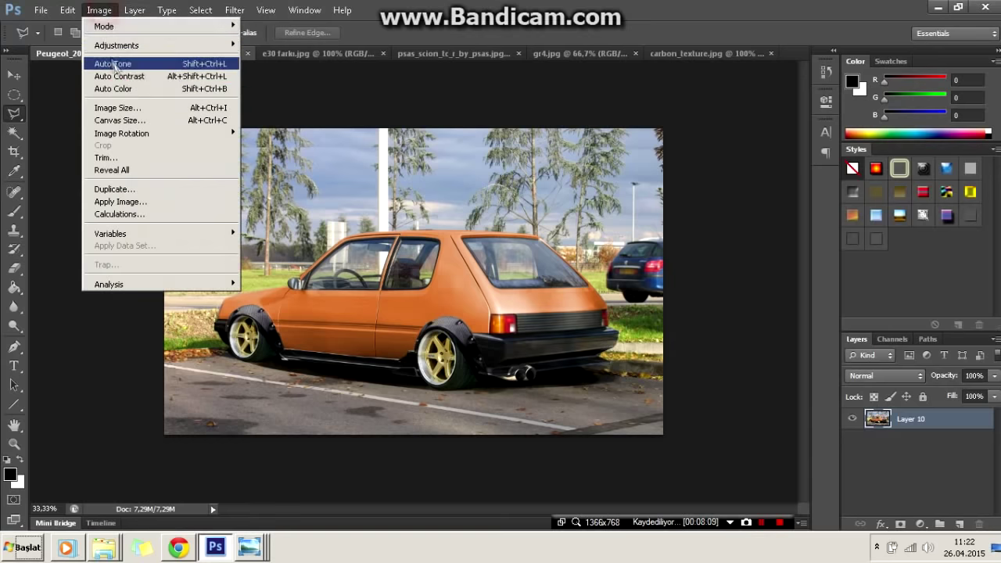
# - Apply a Warming Filter (85) photo filter at density 52 to the whole image
pyautogui.click(281, 149)
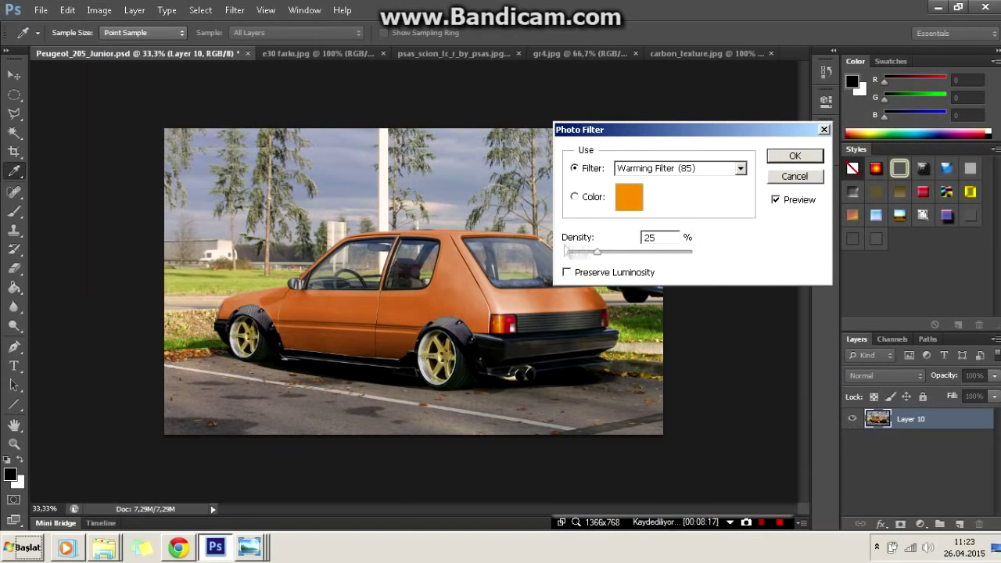
pyautogui.moveTo(597, 251); pyautogui.dragTo(630, 251)
pyautogui.click(793, 157)
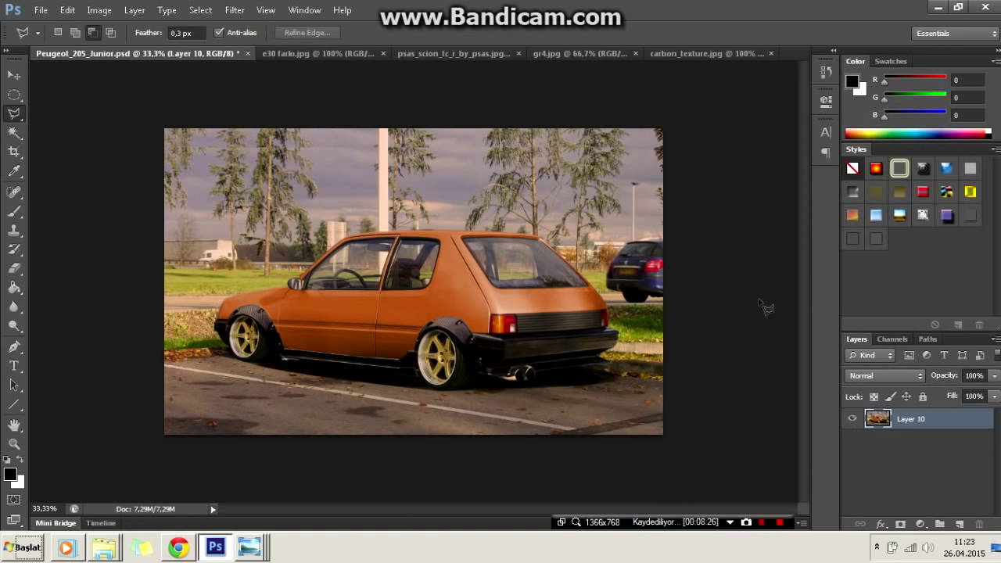